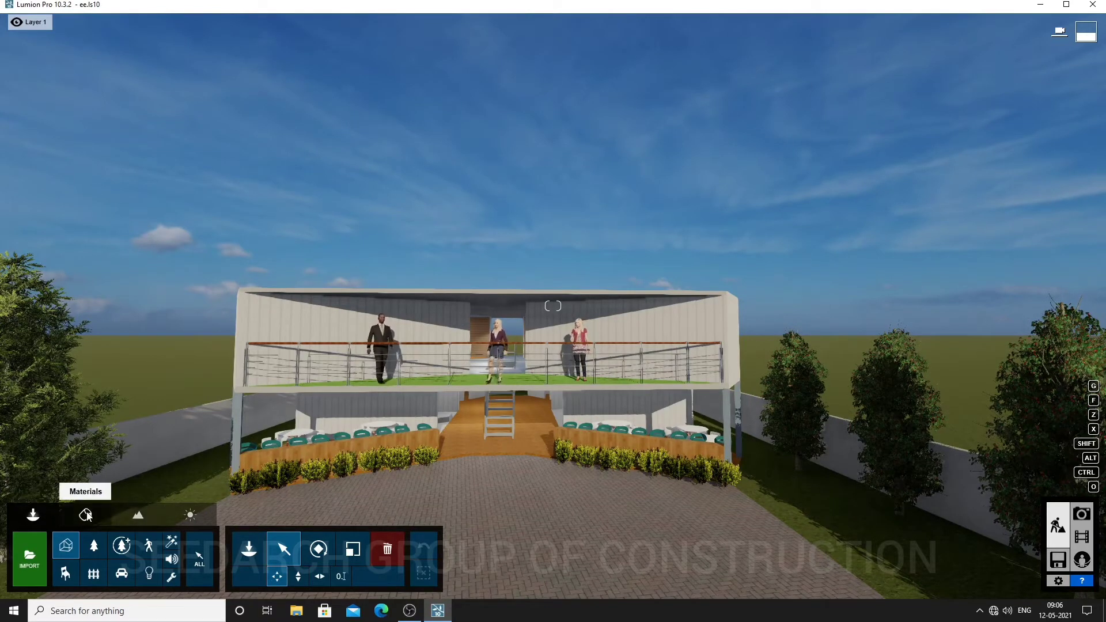
Step: Turn off Real Skies in the scene's weather settings
{"action": "left_click", "coordinate": [139, 517]}
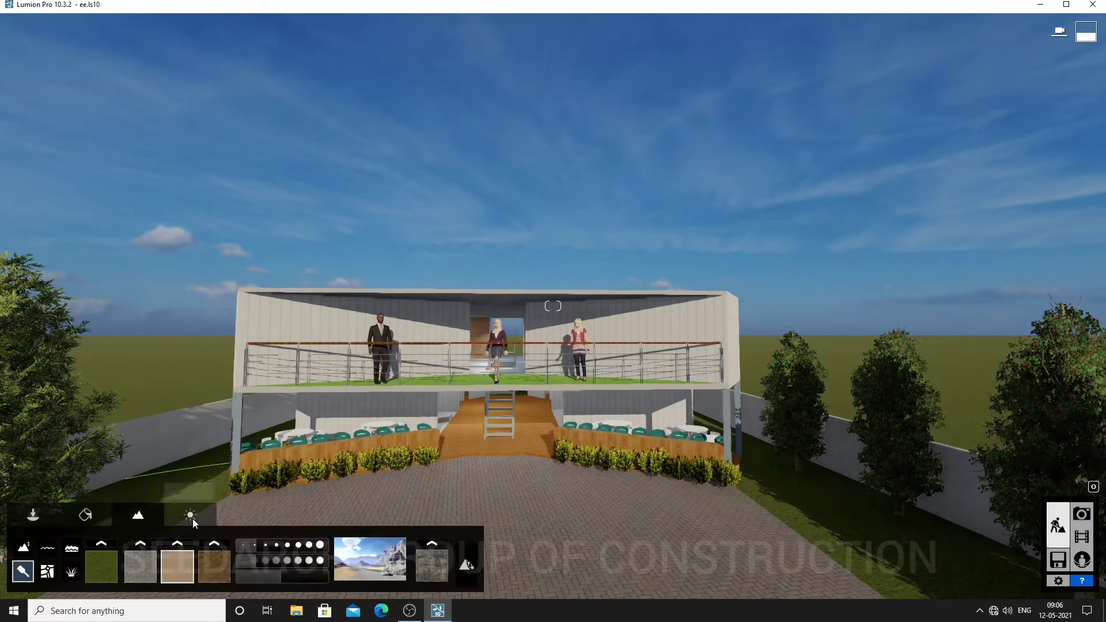
{"action": "left_click", "coordinate": [191, 518]}
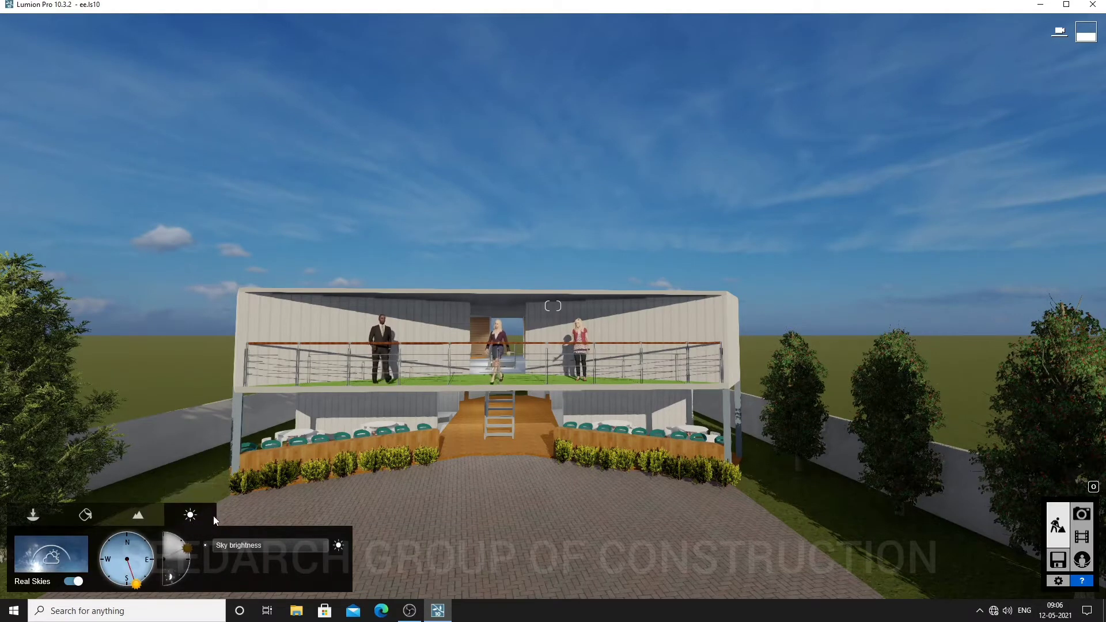
{"action": "left_click", "coordinate": [68, 582]}
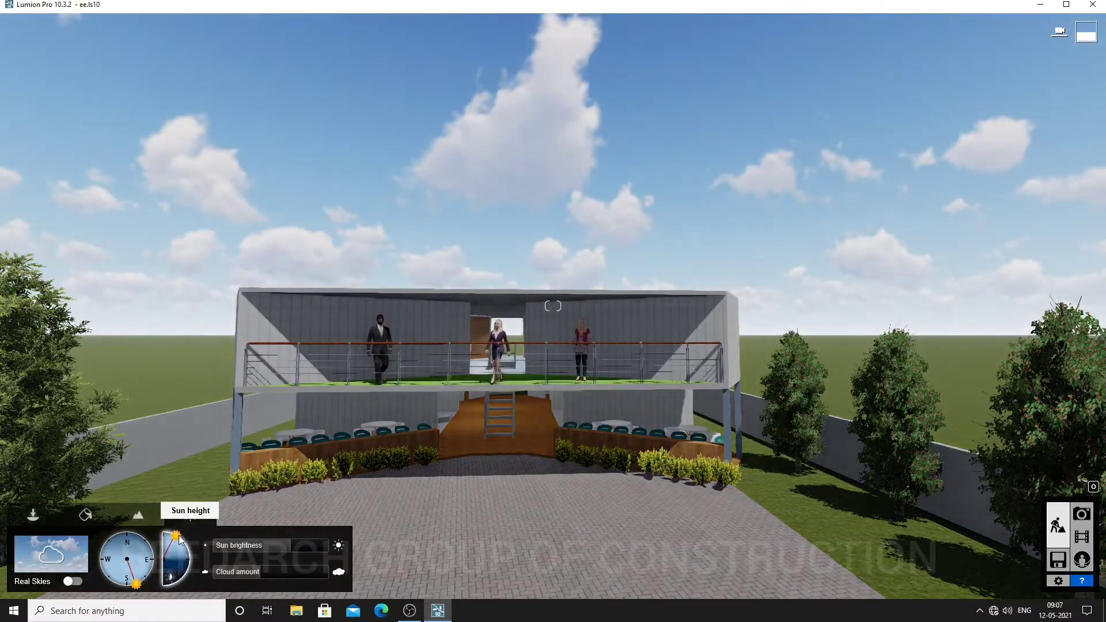
Step: Lower the sun below the horizon to try a night scene, and raise it back to a low daytime height
{"action": "left_click_drag", "start_coordinate": [179, 540], "coordinate": [164, 595]}
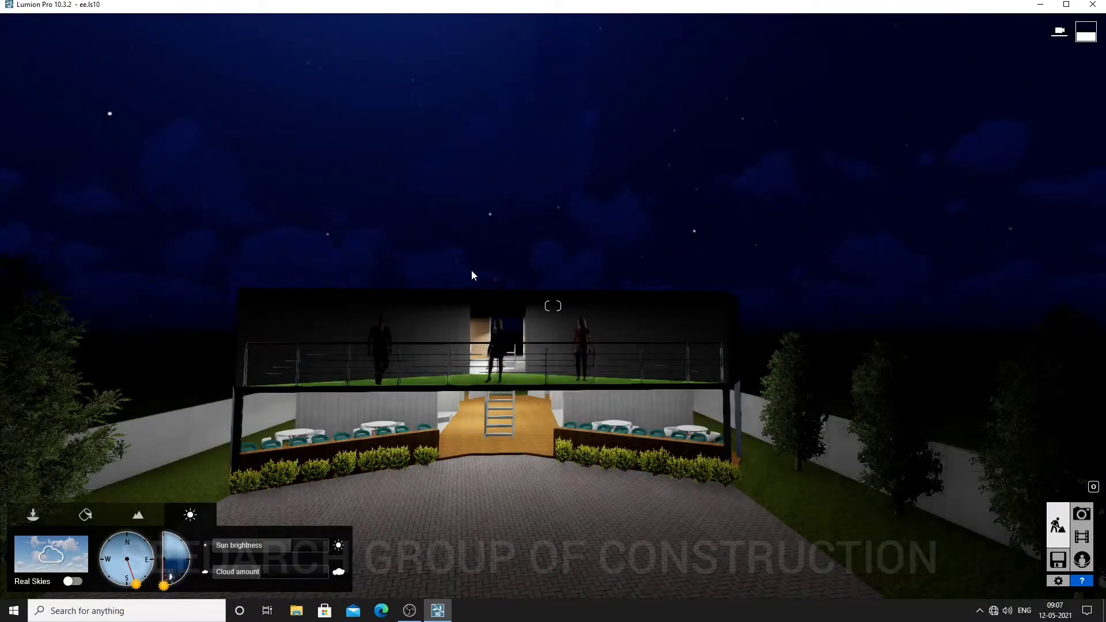
{"action": "right_click_drag", "start_coordinate": [514, 303], "coordinate": [519, 262]}
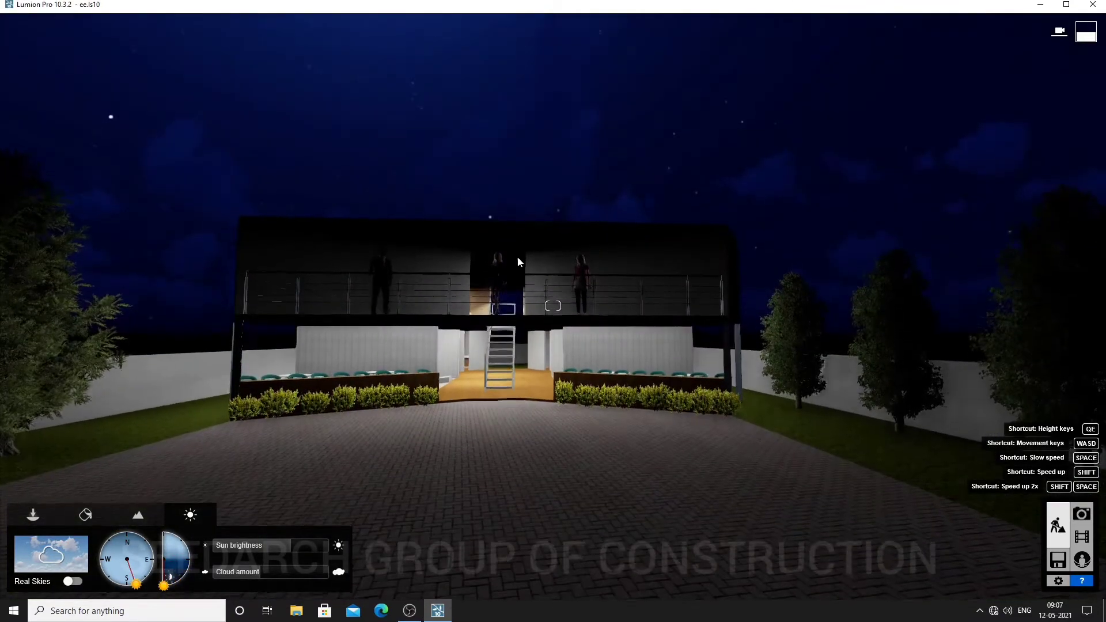
{"action": "scroll", "coordinate": [518, 262], "scroll_direction": "up", "scroll_amount": 2}
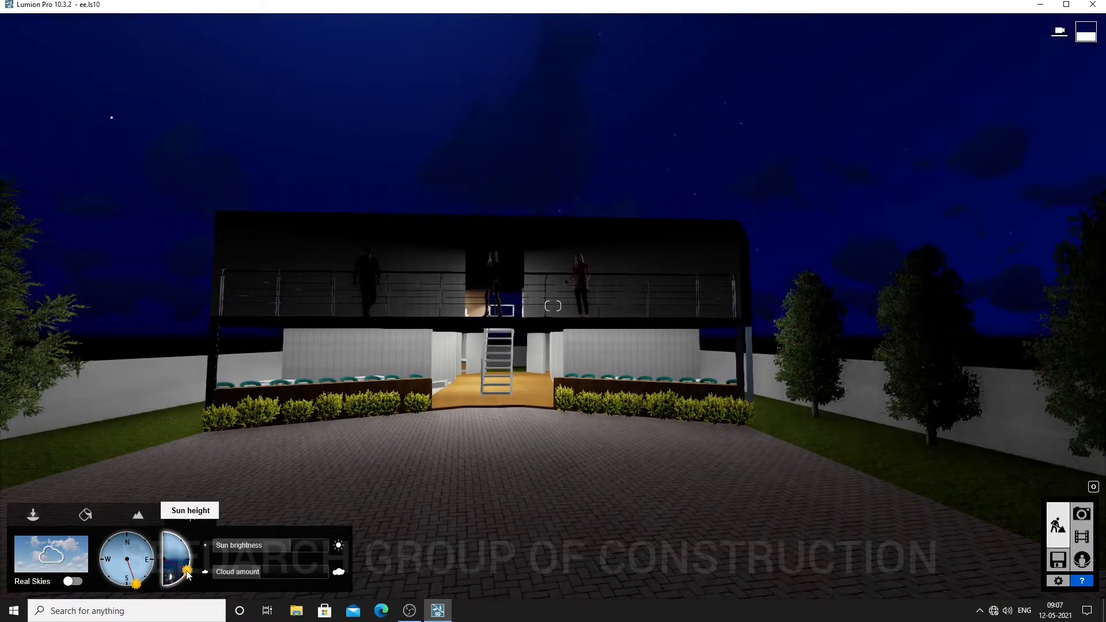
{"action": "left_click_drag", "start_coordinate": [184, 576], "coordinate": [188, 570]}
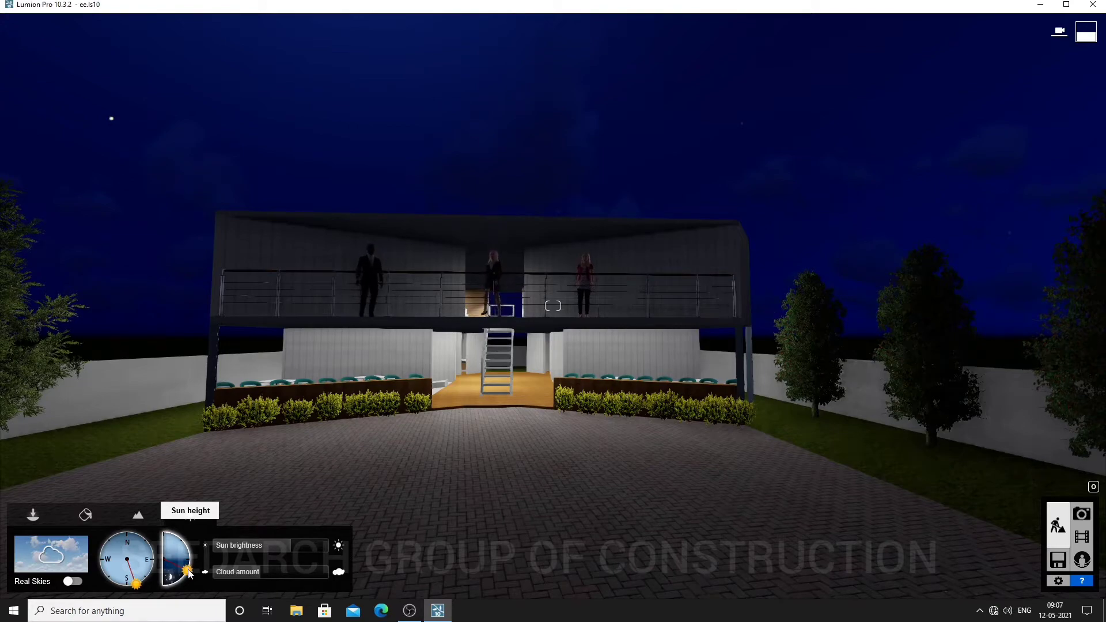
{"action": "left_click_drag", "start_coordinate": [189, 574], "coordinate": [192, 559]}
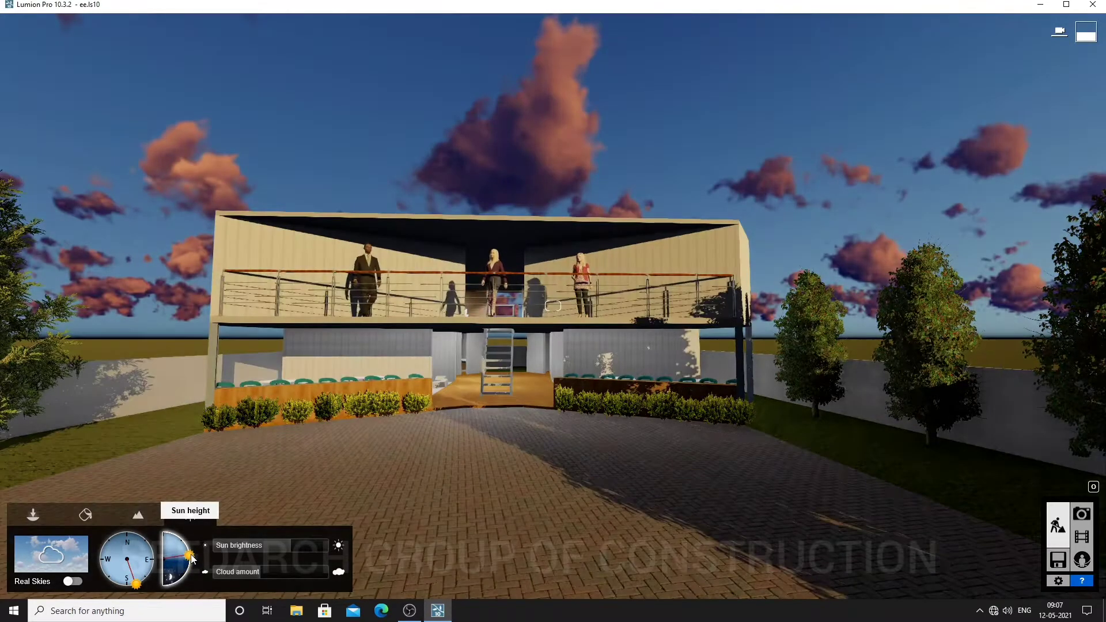
{"action": "left_click_drag", "start_coordinate": [193, 559], "coordinate": [192, 552]}
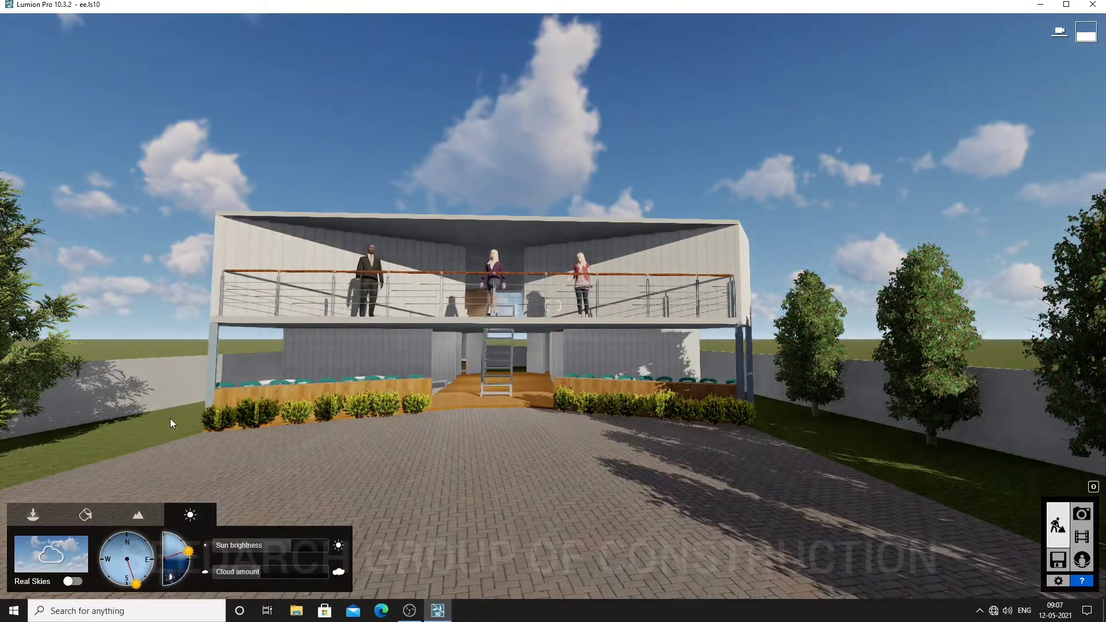
Step: Review the omni and area lights in the lights library and choose the Lamp30 spotlight for placement
{"action": "left_click", "coordinate": [37, 510]}
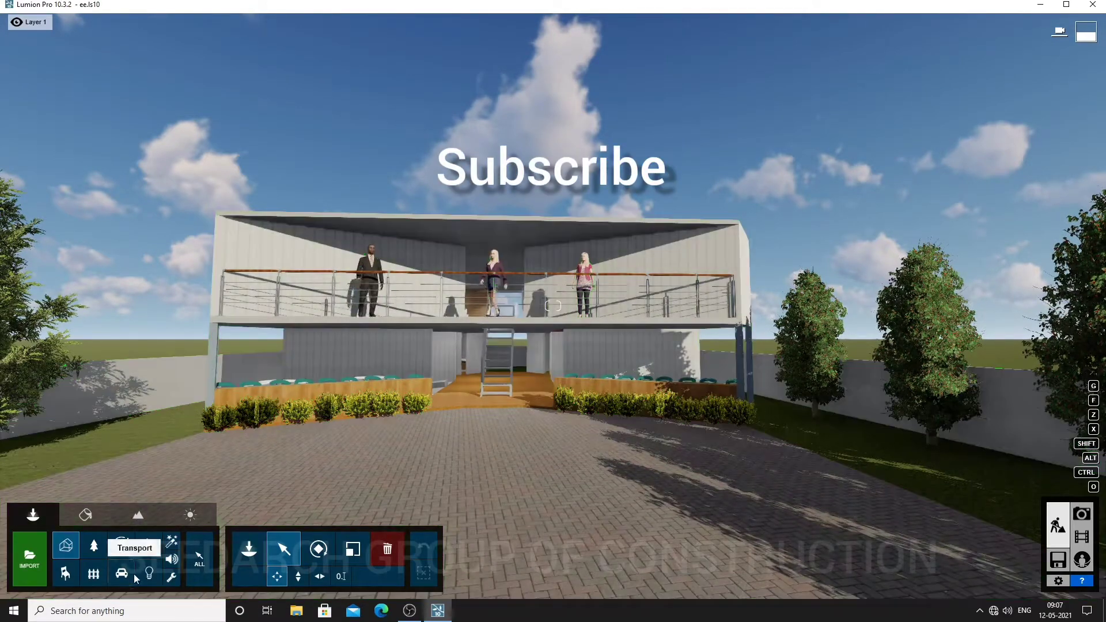
{"action": "left_click", "coordinate": [147, 573]}
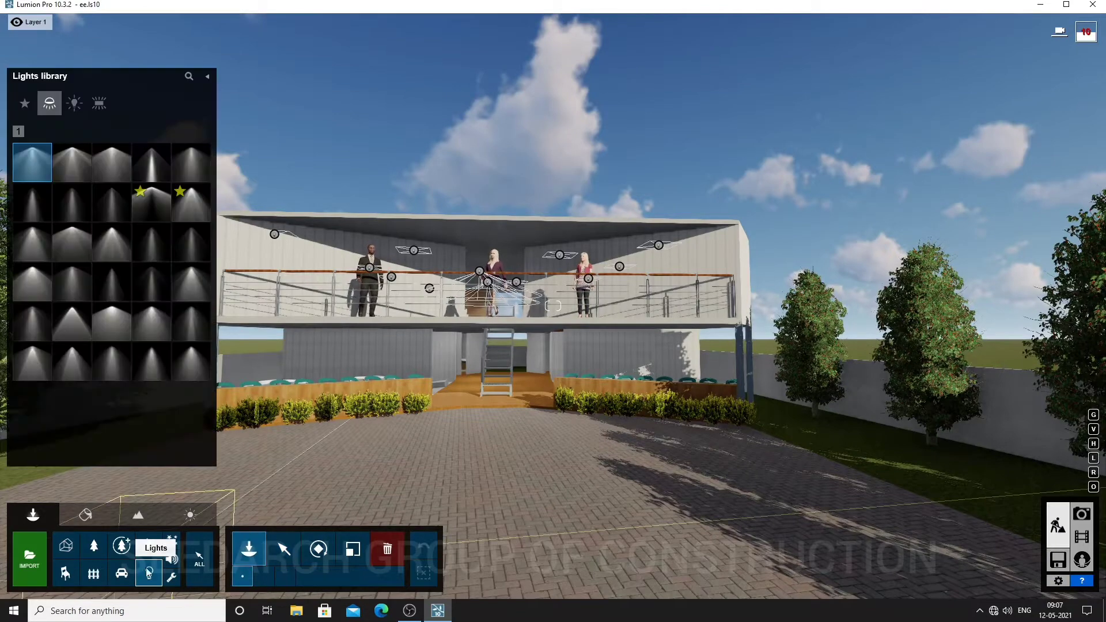
{"action": "mouse_move", "coordinate": [76, 241]}
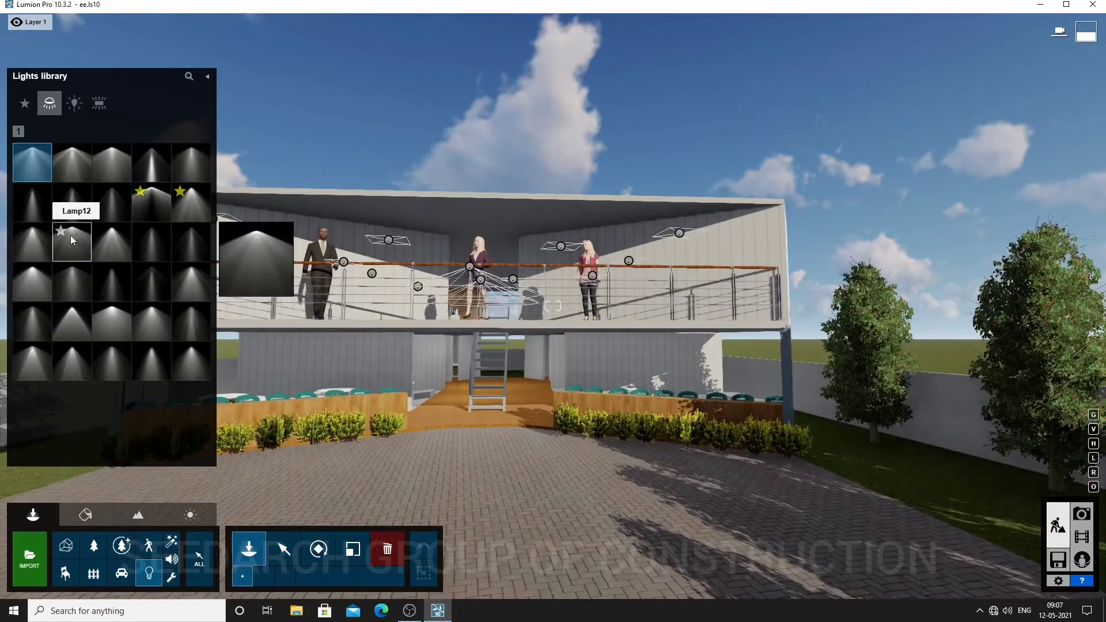
{"action": "left_click", "coordinate": [71, 104]}
{"action": "left_click", "coordinate": [99, 104]}
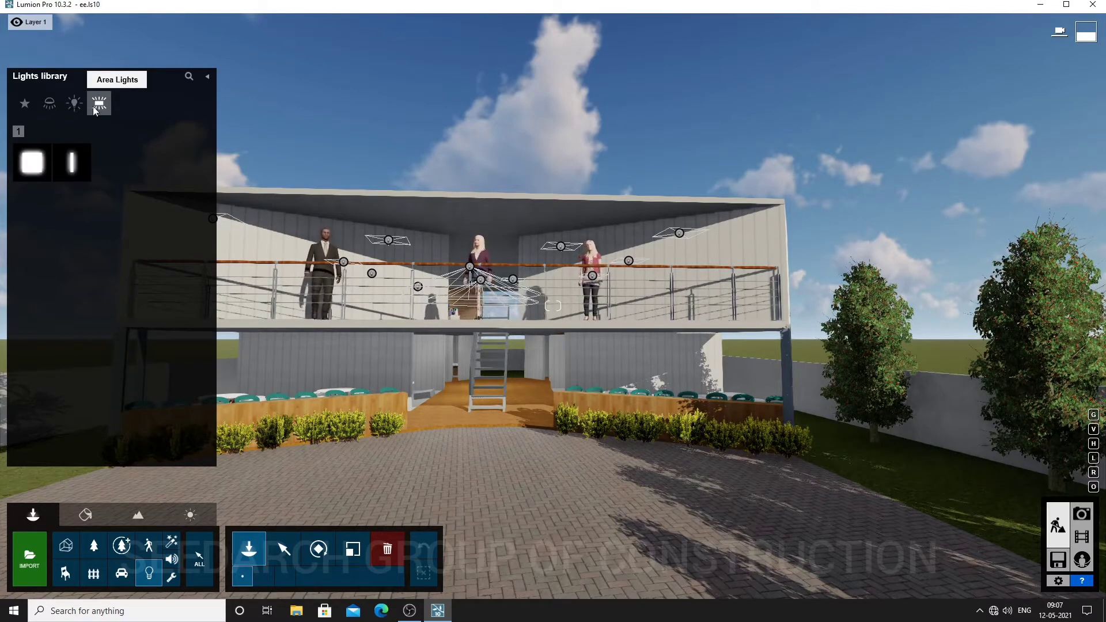
{"action": "left_click", "coordinate": [51, 104]}
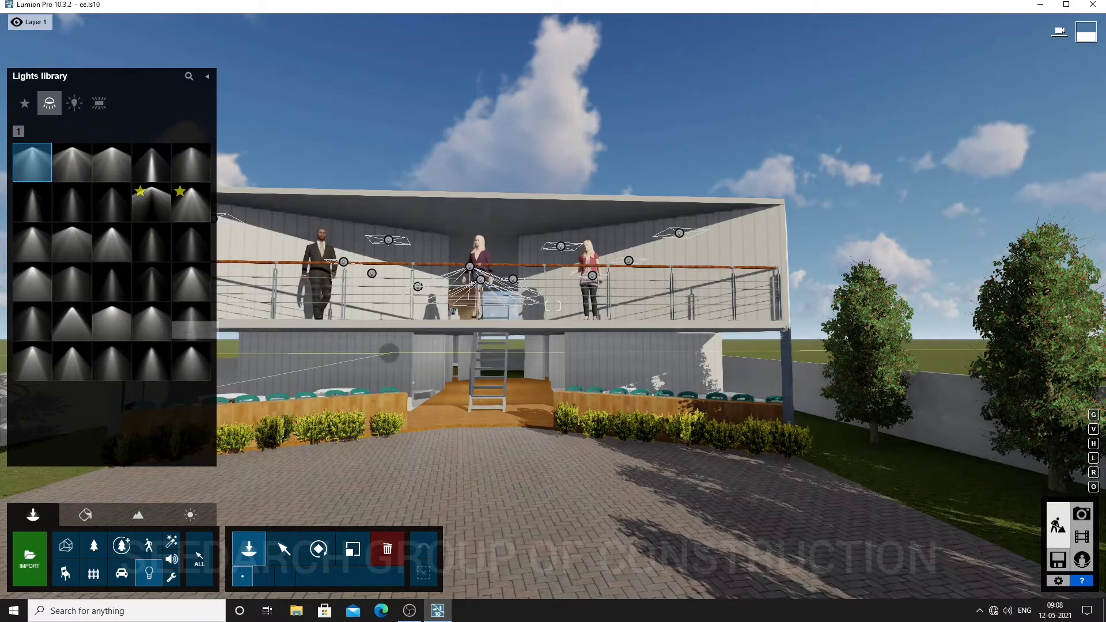
{"action": "right_click_drag", "start_coordinate": [390, 353], "coordinate": [190, 375]}
{"action": "mouse_move", "coordinate": [199, 360]}
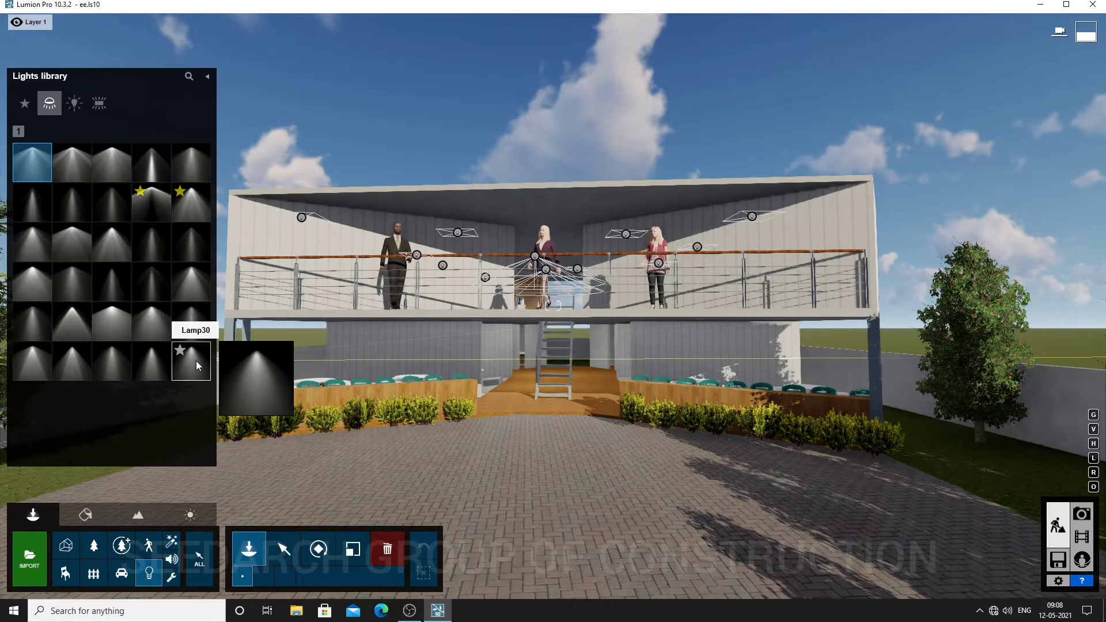
{"action": "left_click", "coordinate": [196, 360]}
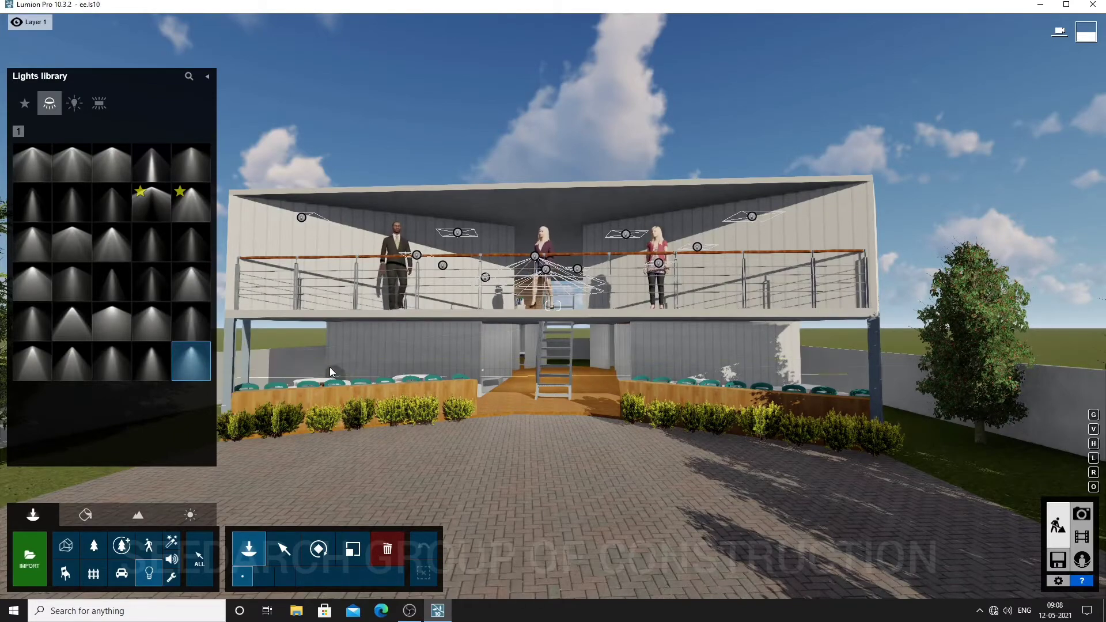
Step: Place a Lamp30 spotlight at the ground-floor ceiling against the ribbed wall behind the seating left of the stairs
{"action": "scroll", "coordinate": [363, 337], "scroll_direction": "up", "scroll_amount": 5}
{"action": "scroll", "coordinate": [350, 348], "scroll_direction": "up", "scroll_amount": 8}
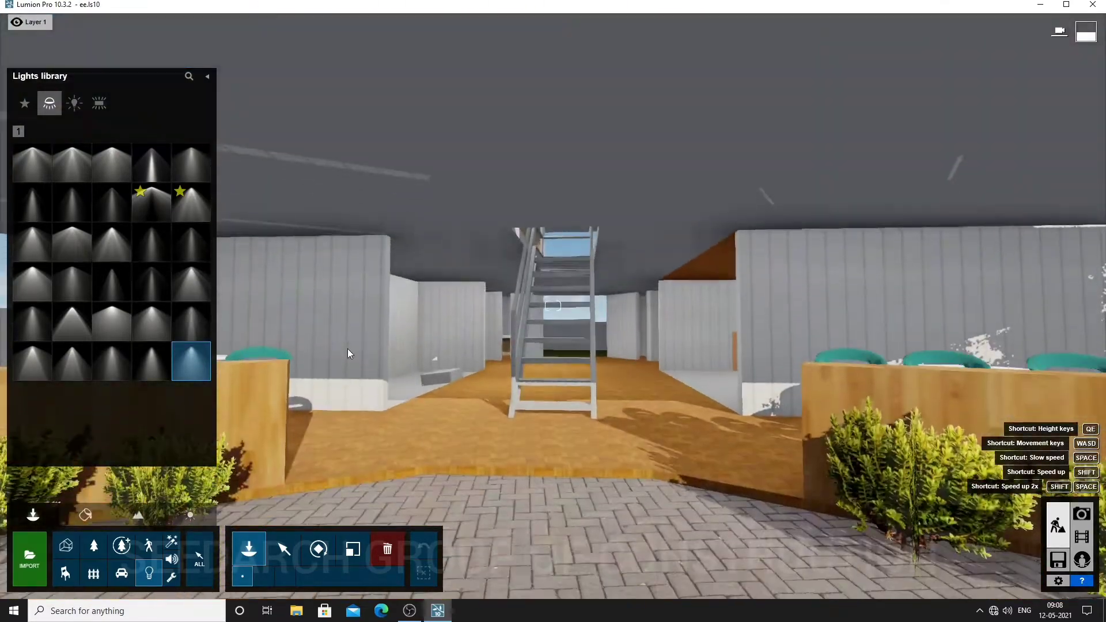
{"action": "scroll", "coordinate": [346, 353], "scroll_direction": "down", "scroll_amount": 8}
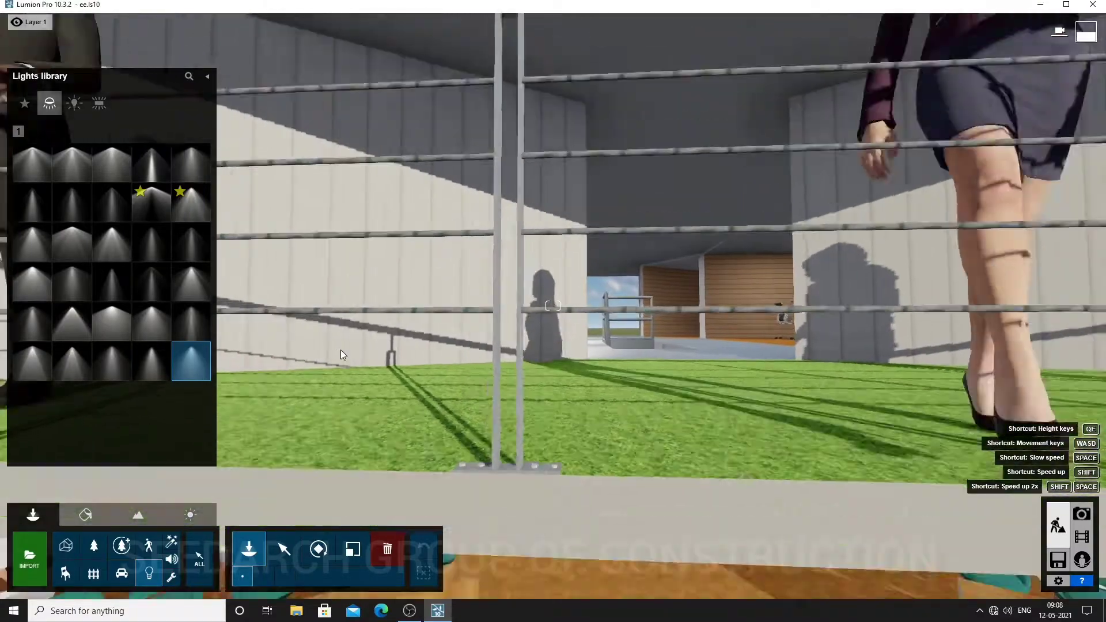
{"action": "scroll", "coordinate": [341, 351], "scroll_direction": "up", "scroll_amount": 8}
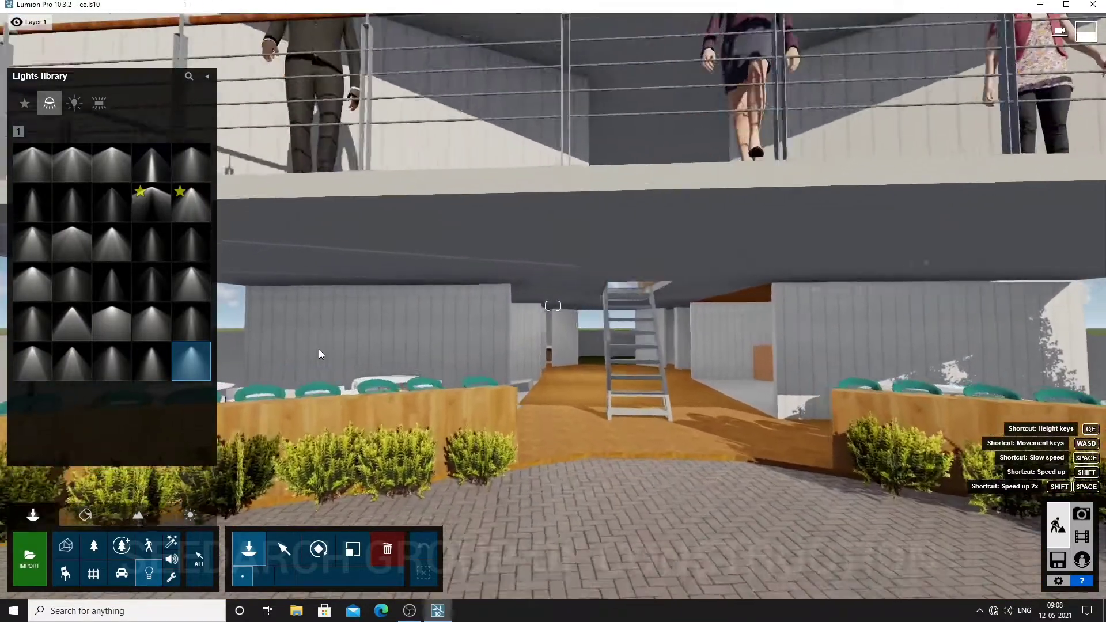
{"action": "key", "text": "w"}
{"action": "key", "text": "a"}
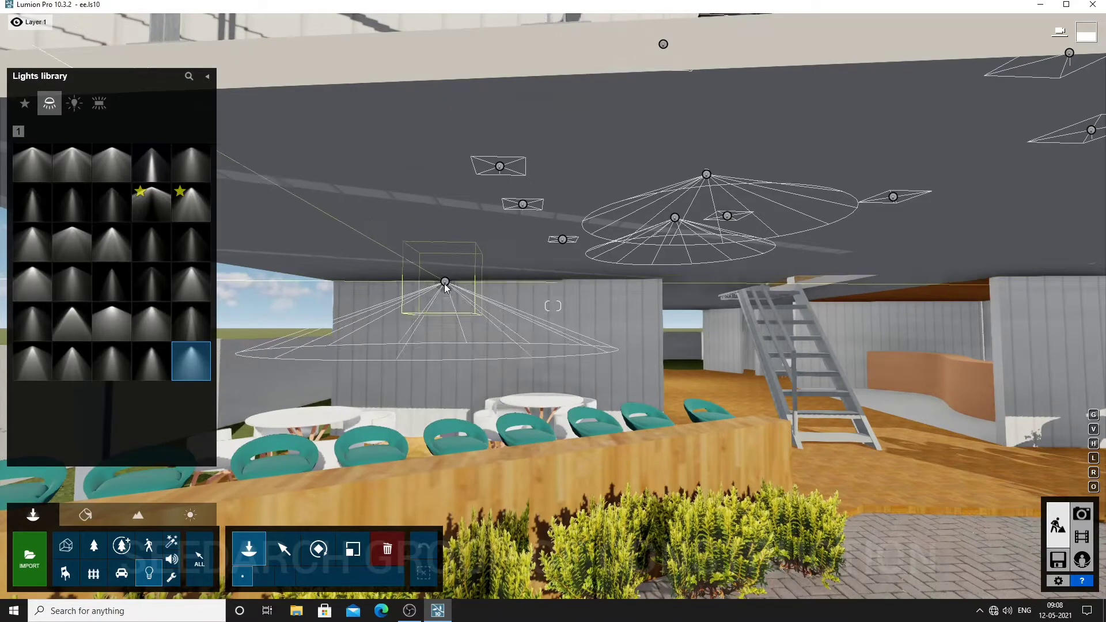
{"action": "left_click", "coordinate": [448, 284]}
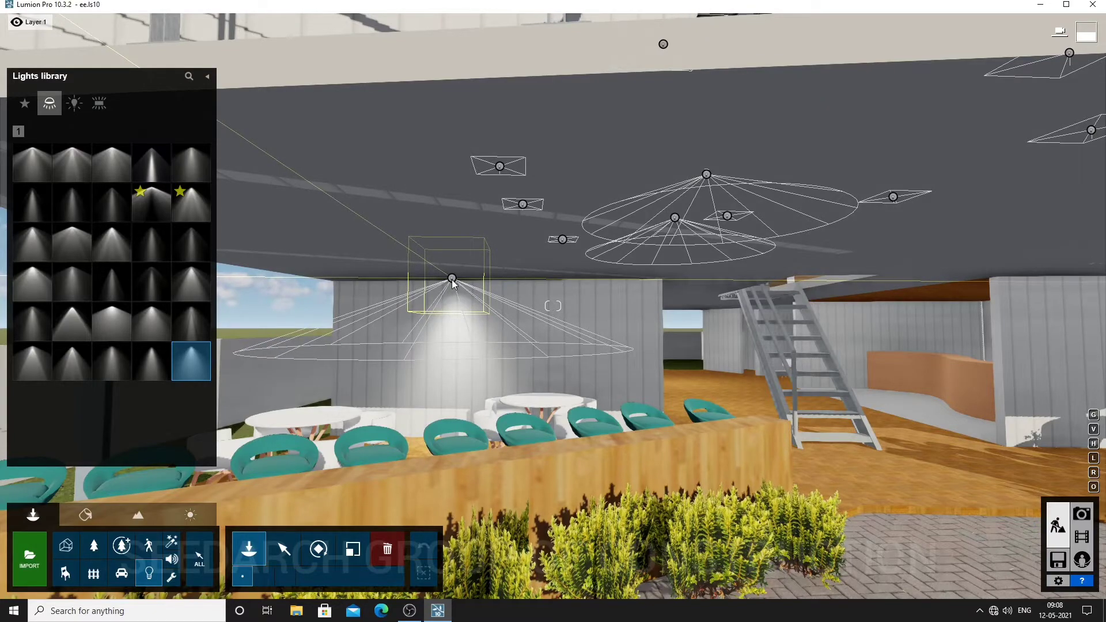
Step: Place a second Lamp30 spotlight at the ground-floor ceiling against the ribbed wall right of the stairs
{"action": "right_click_drag", "start_coordinate": [452, 283], "coordinate": [824, 282]}
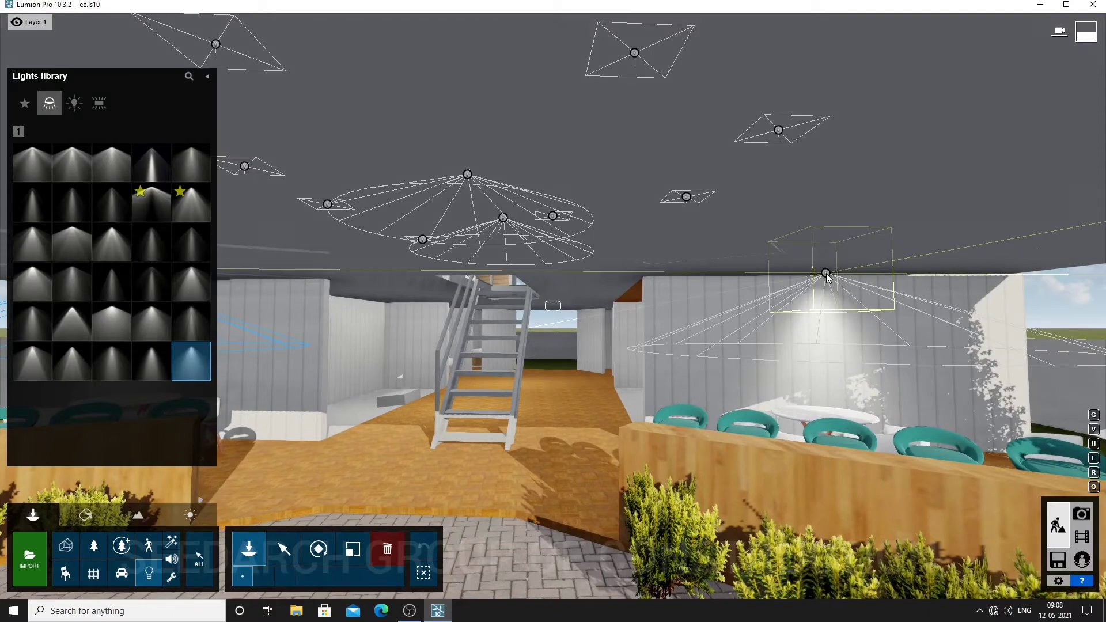
{"action": "key", "text": "q"}
{"action": "right_click_drag", "start_coordinate": [827, 278], "coordinate": [788, 282]}
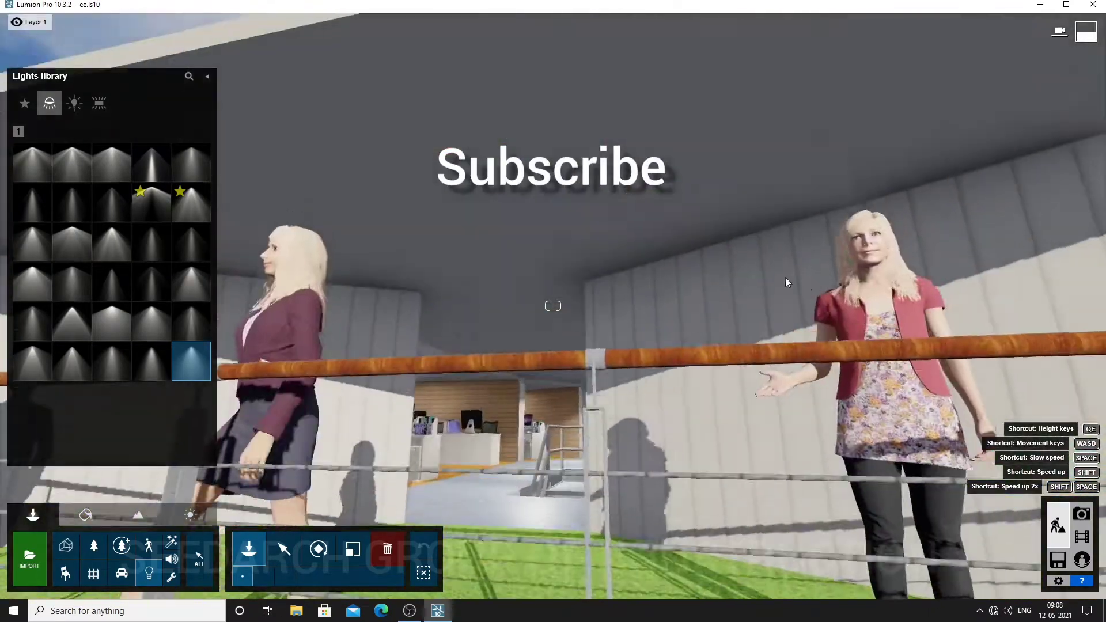
{"action": "key", "text": "a"}
{"action": "key", "text": "d"}
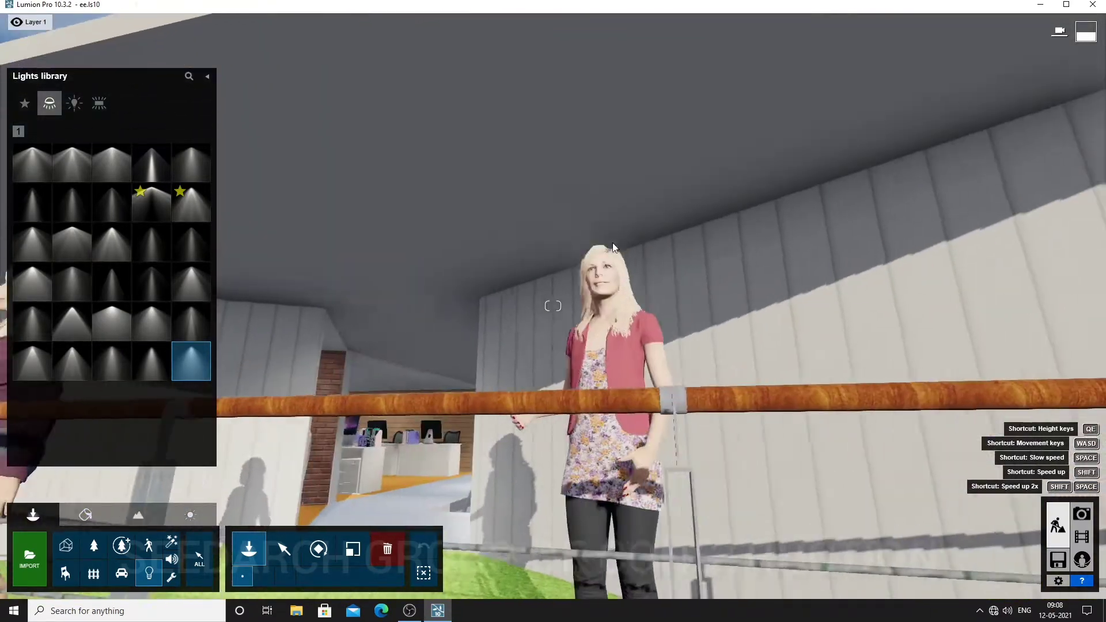
{"action": "key", "text": "e"}
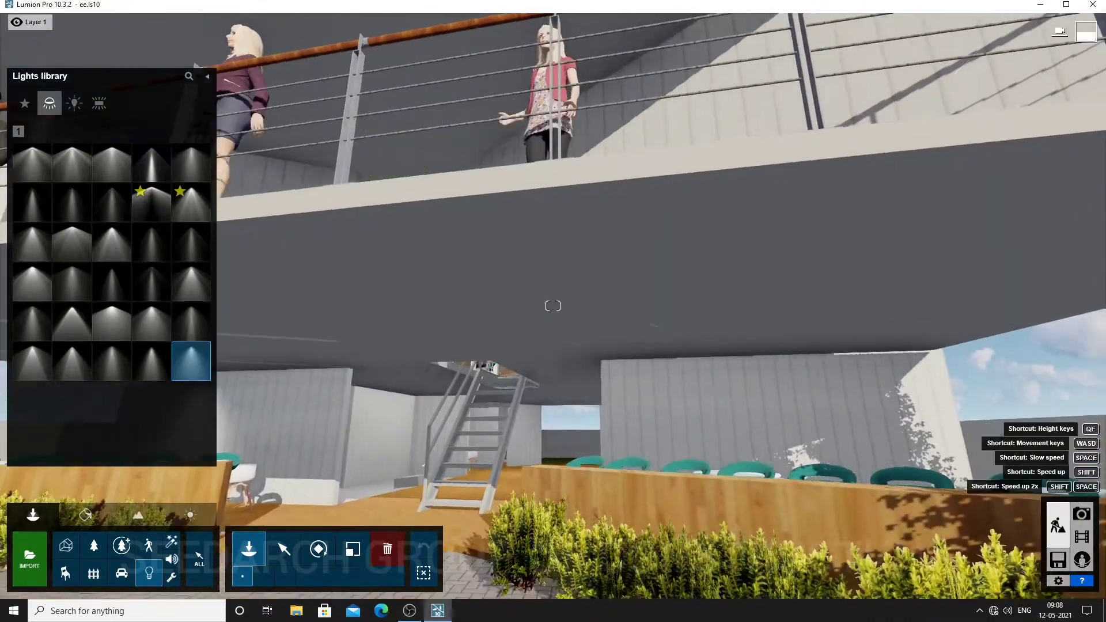
{"action": "right_click_drag", "start_coordinate": [711, 329], "coordinate": [731, 330]}
{"action": "key", "text": "a"}
{"action": "key", "text": "w"}
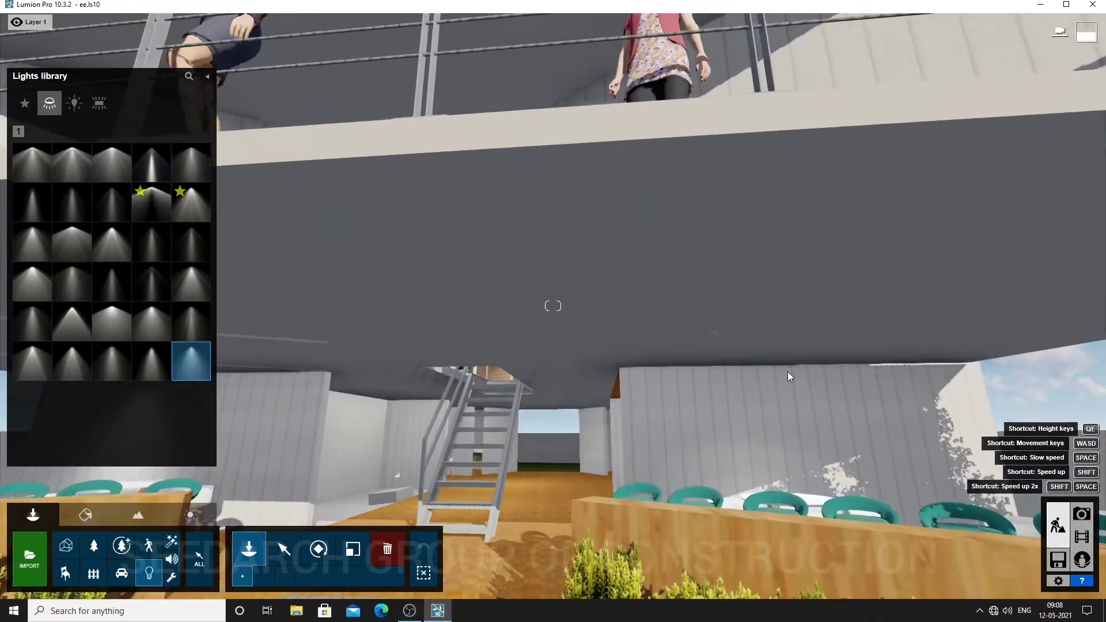
{"action": "left_click", "coordinate": [779, 364]}
{"action": "key", "text": "w"}
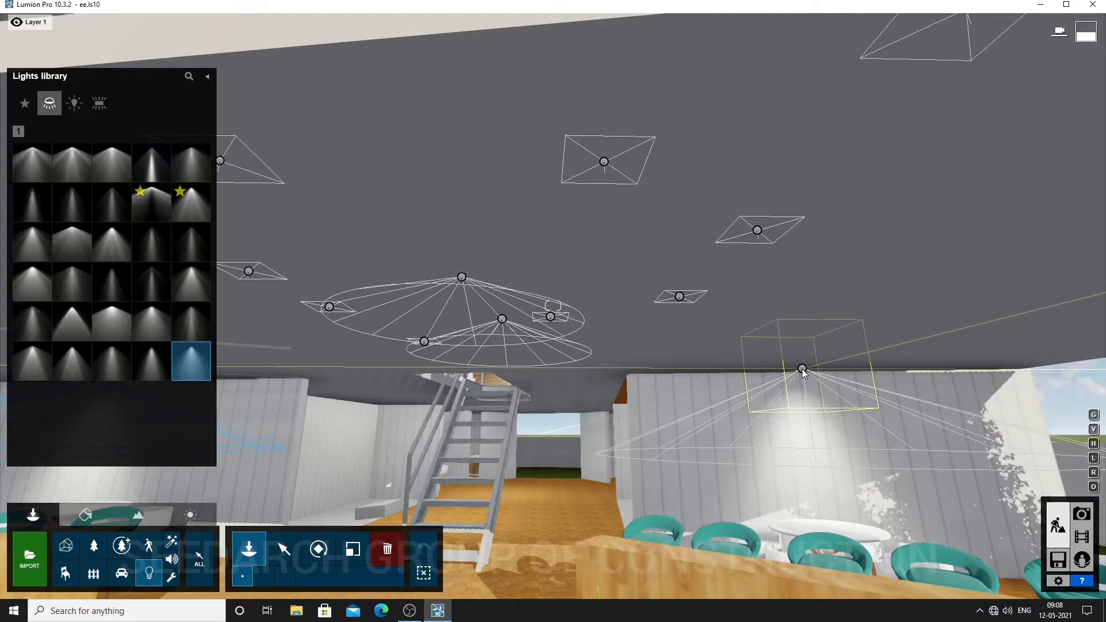
Step: Set the spotlight on the wall left of the stairs to a slightly darkened yellow light colour
{"action": "right_click_drag", "start_coordinate": [811, 370], "coordinate": [728, 504]}
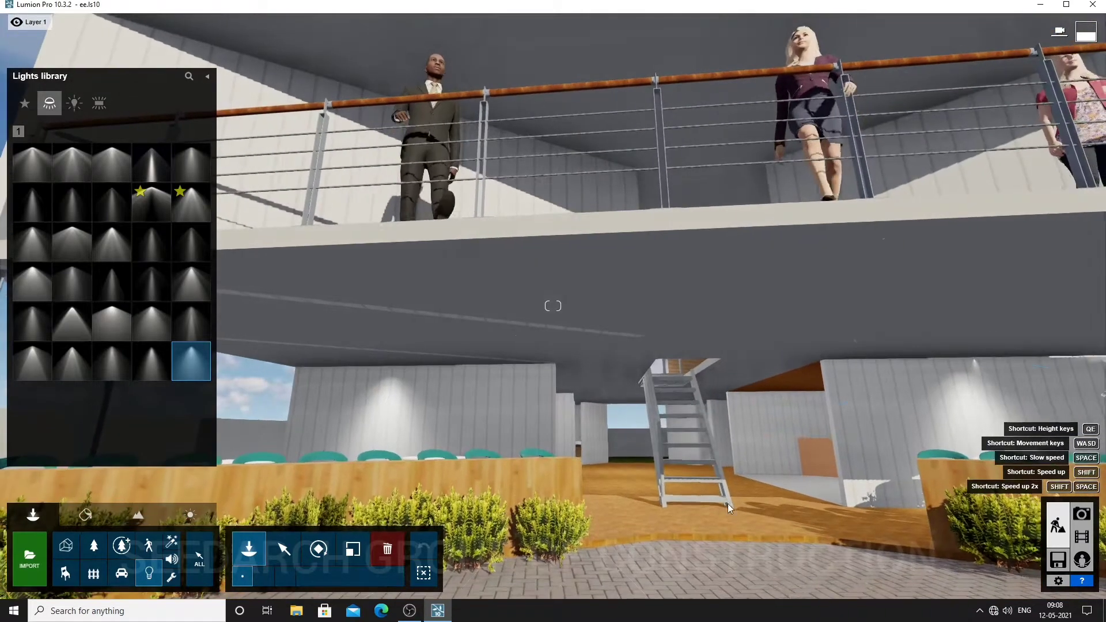
{"action": "left_click", "coordinate": [284, 549]}
{"action": "key", "text": "a"}
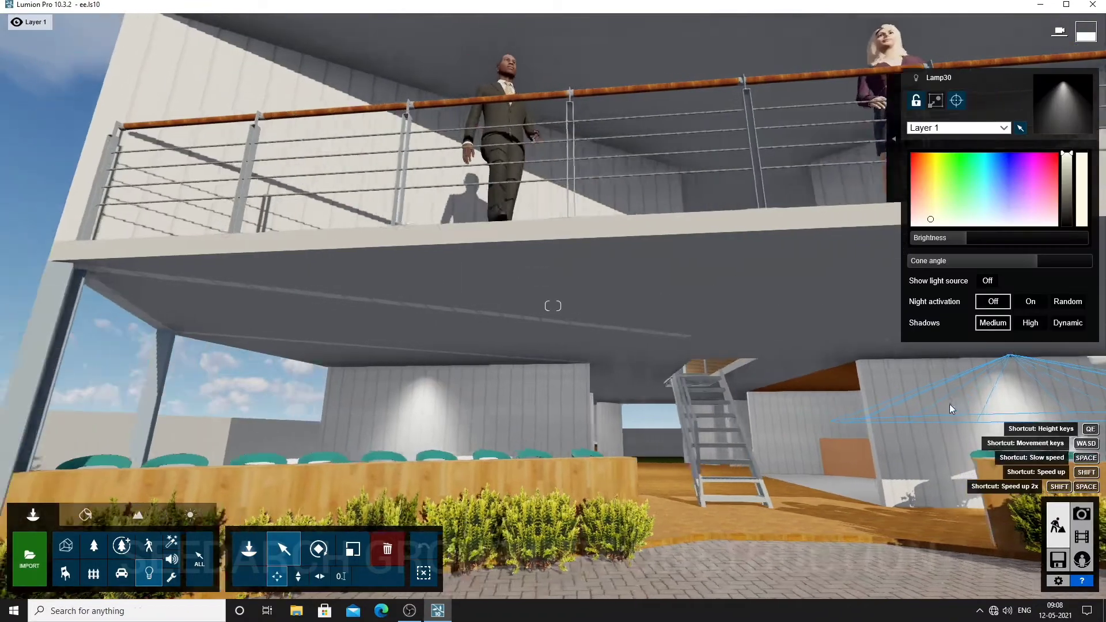
{"action": "key", "text": "d"}
{"action": "key", "text": "a"}
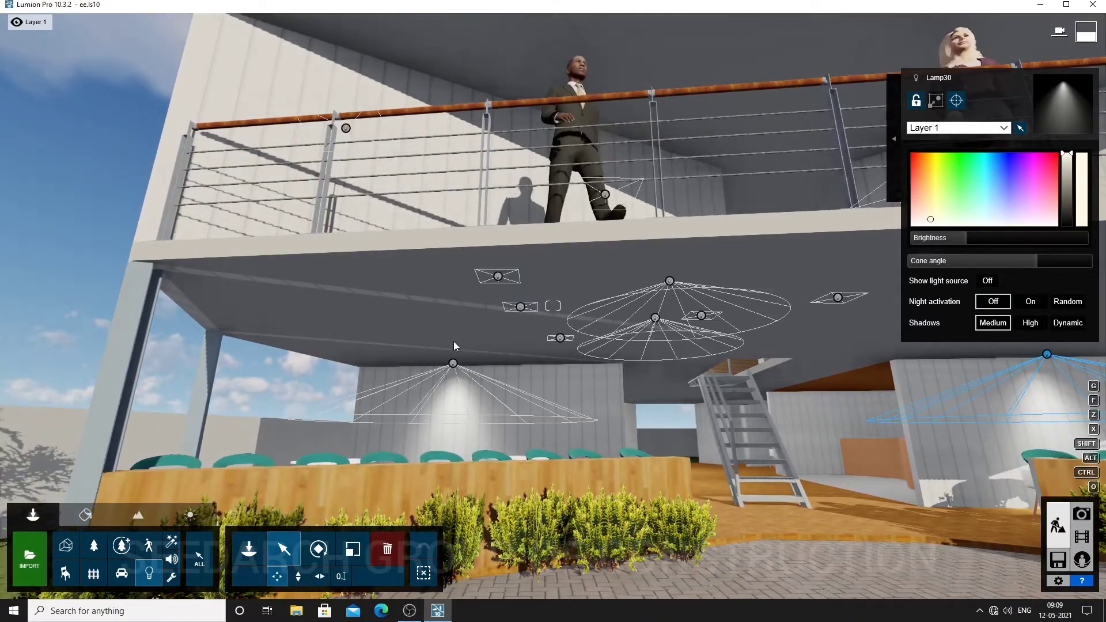
{"action": "left_click", "coordinate": [453, 364]}
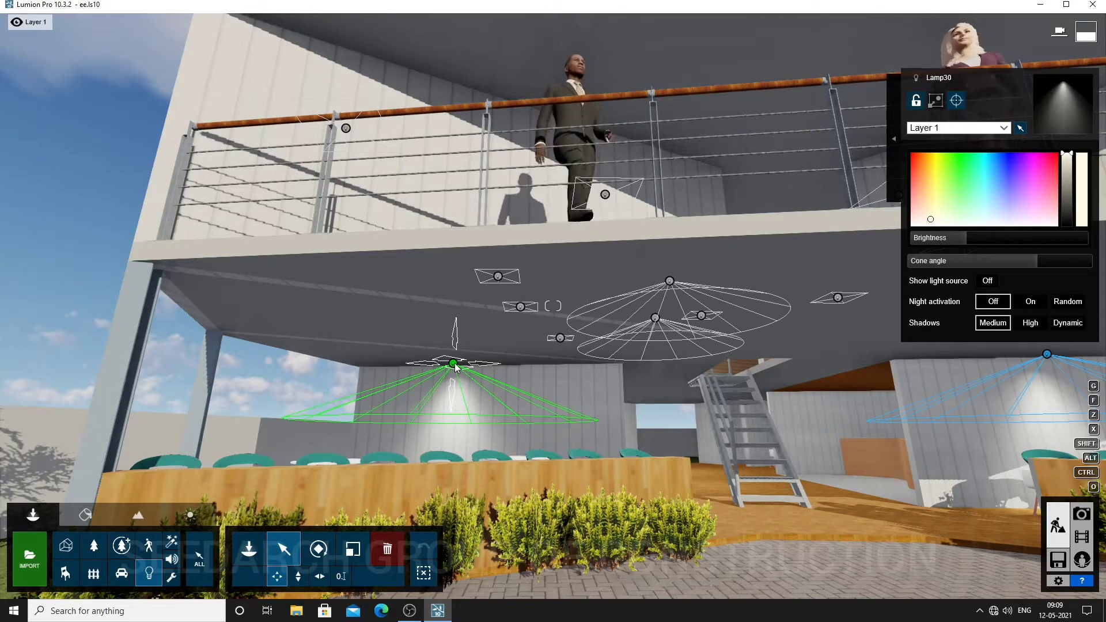
{"action": "left_click", "coordinate": [455, 368]}
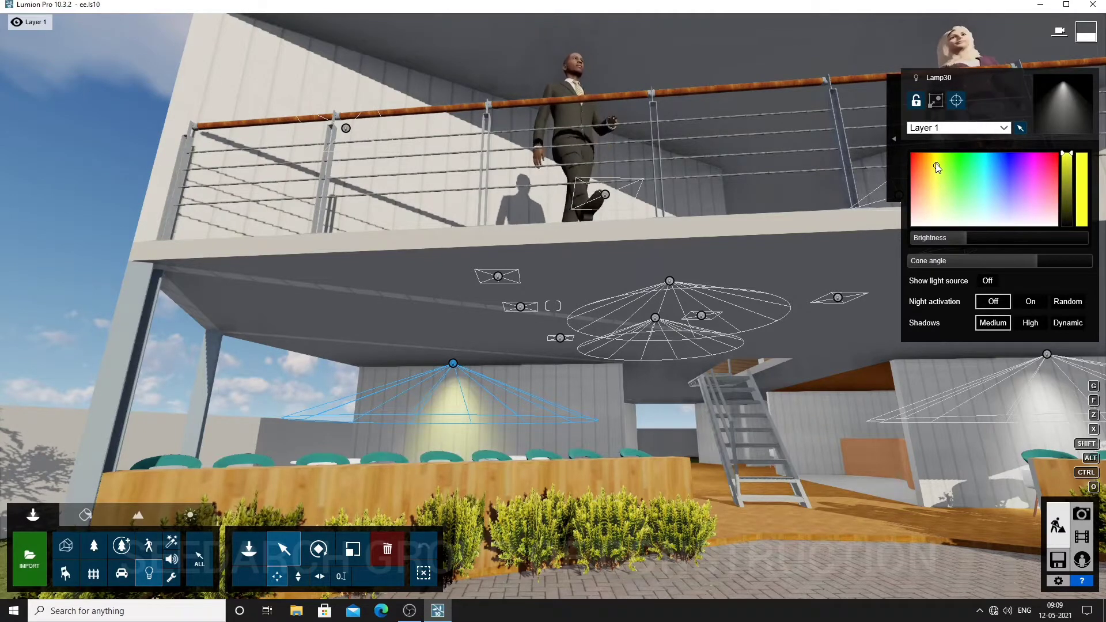
{"action": "left_click_drag", "start_coordinate": [1072, 154], "coordinate": [1071, 158]}
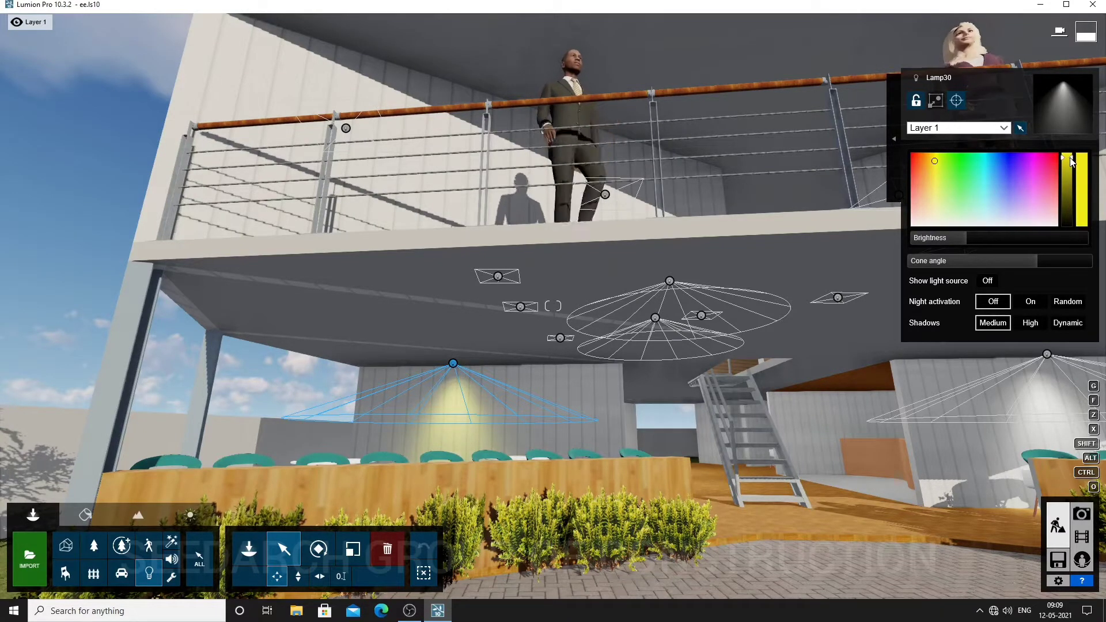
Step: Set the spotlight on the wall right of the stairs to a yellow light colour
{"action": "right_click_drag", "start_coordinate": [820, 335], "coordinate": [880, 341]}
{"action": "left_click", "coordinate": [872, 367]}
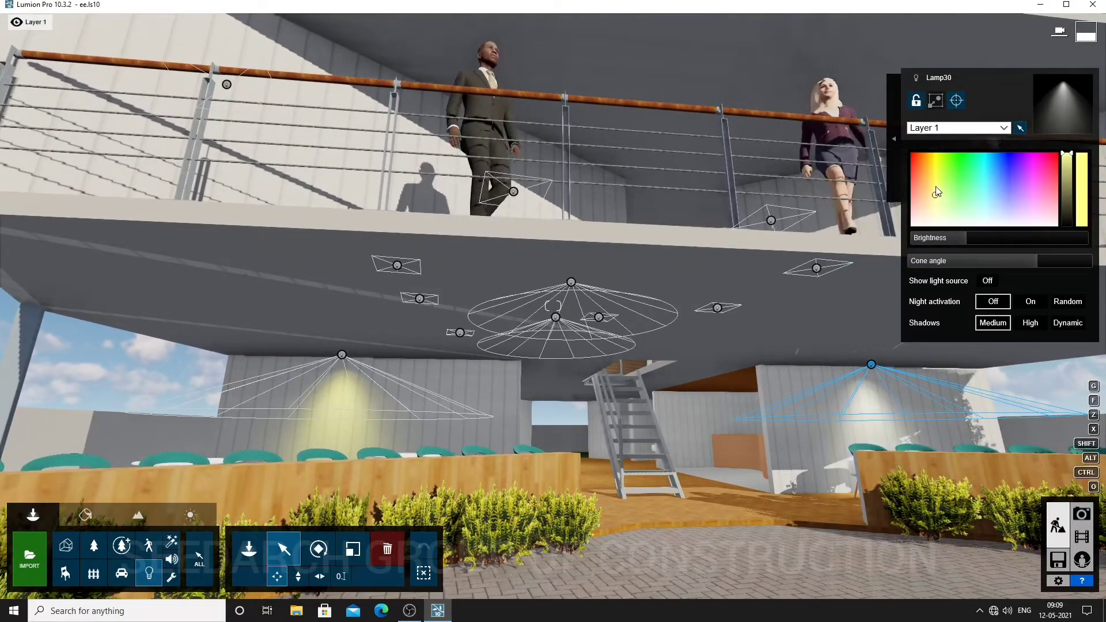
{"action": "left_click", "coordinate": [935, 169]}
{"action": "left_click", "coordinate": [934, 172]}
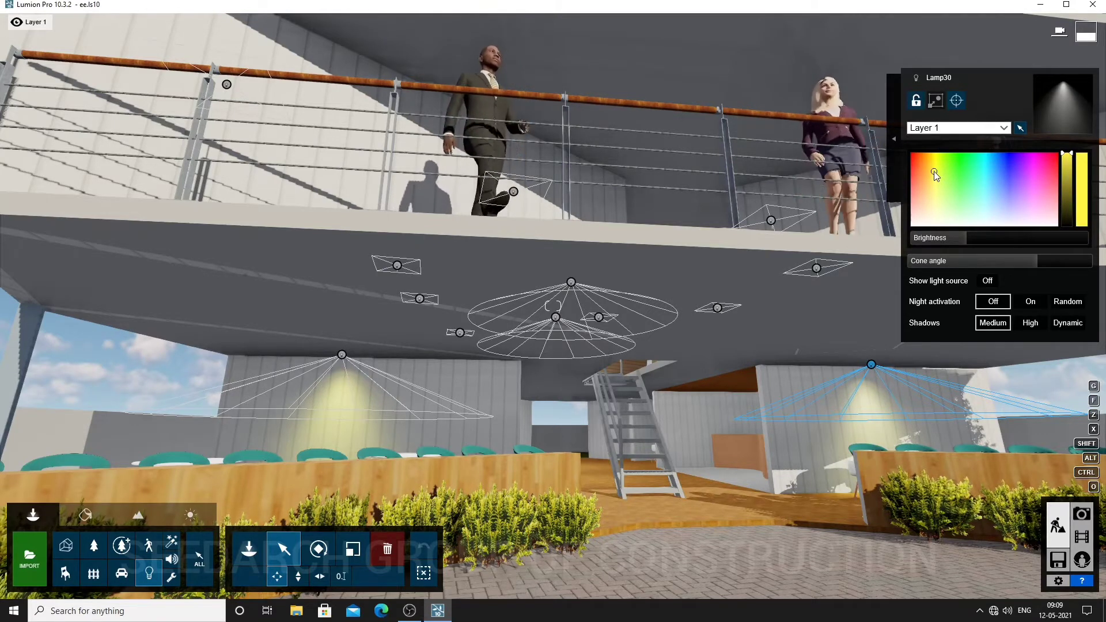
Step: Set the brightness of the ground-floor spotlight right of the stairs to 1873 and of the one left of the stairs to 226.1
{"action": "left_click_drag", "start_coordinate": [963, 238], "coordinate": [993, 246]}
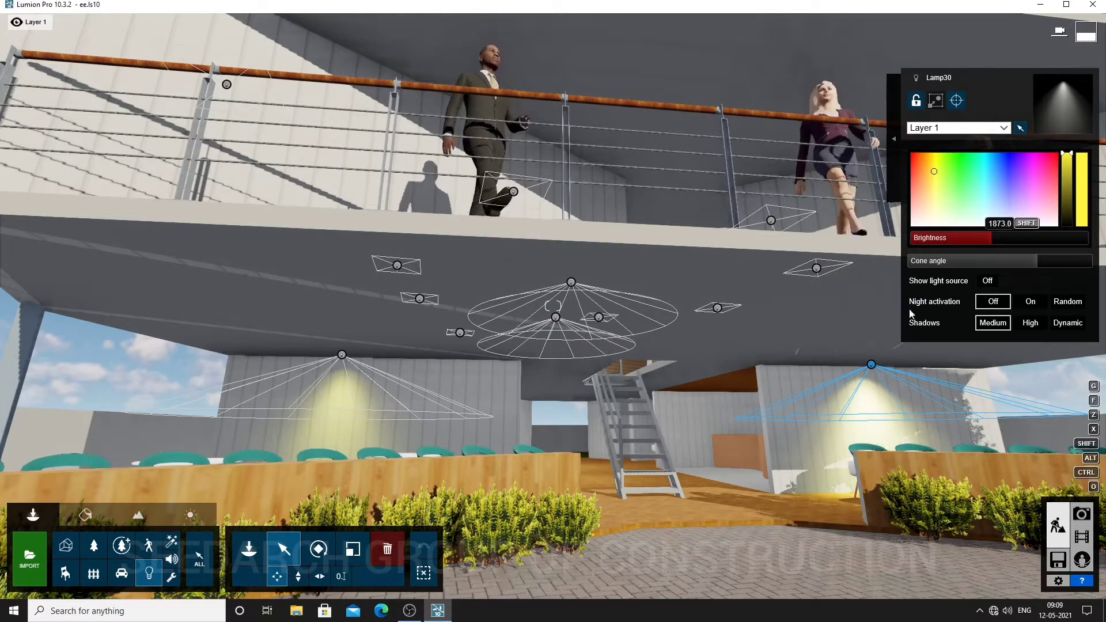
{"action": "key", "text": "w"}
{"action": "right_click_drag", "start_coordinate": [654, 299], "coordinate": [338, 346]}
{"action": "key", "text": "w"}
{"action": "left_click", "coordinate": [274, 252]}
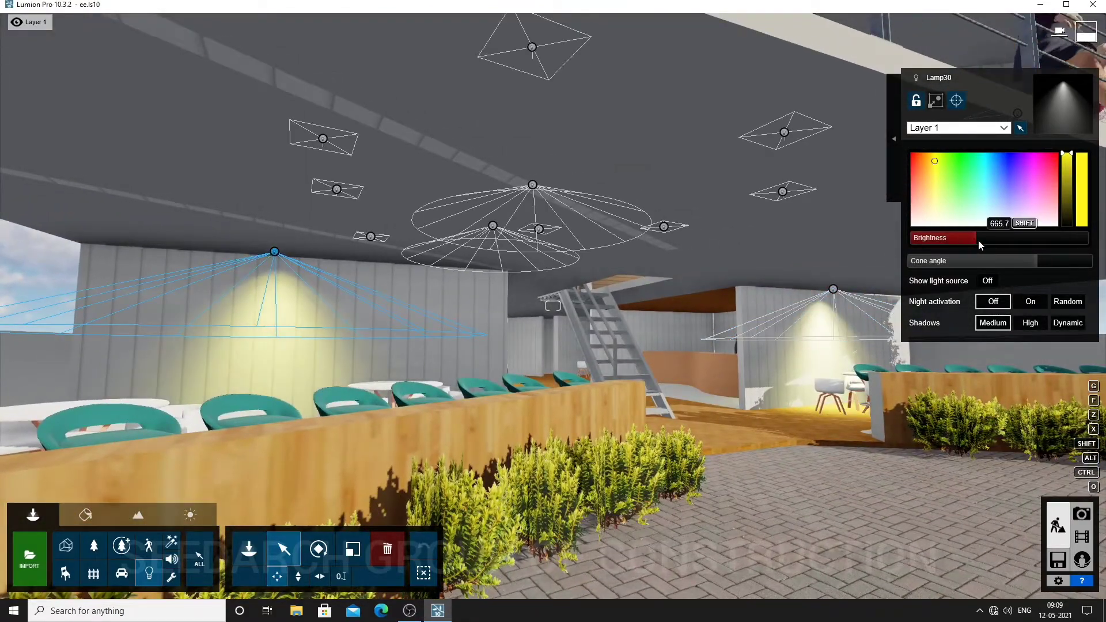
{"action": "left_click", "coordinate": [965, 244]}
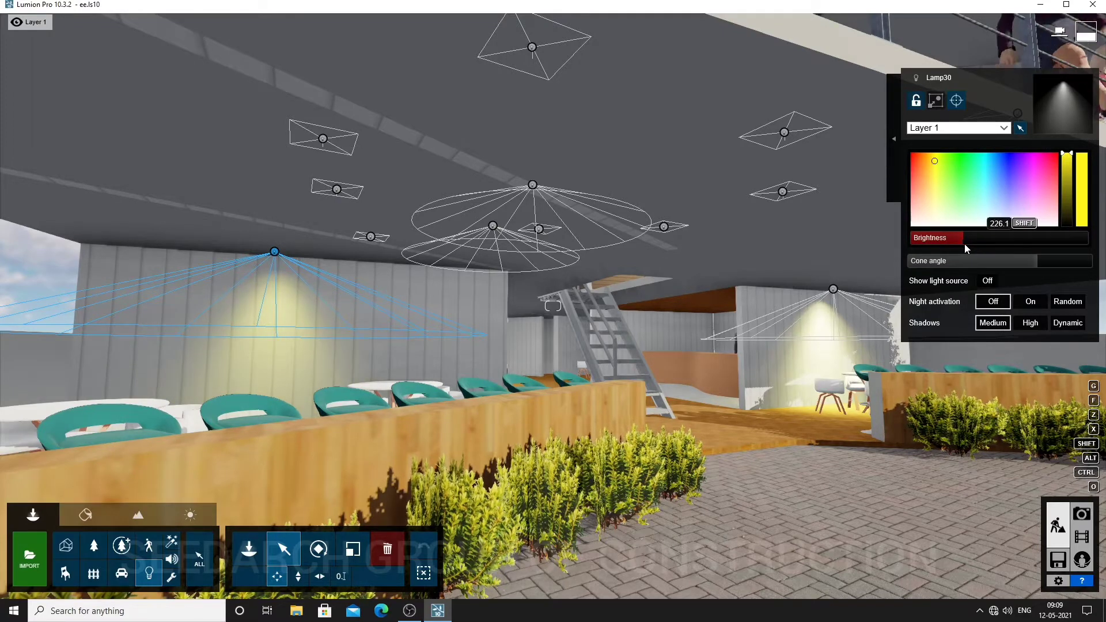
Step: Slightly lower the brightness of the ground-floor spotlight on the wall right of the stairs
{"action": "right_click_drag", "start_coordinate": [751, 337], "coordinate": [779, 332]}
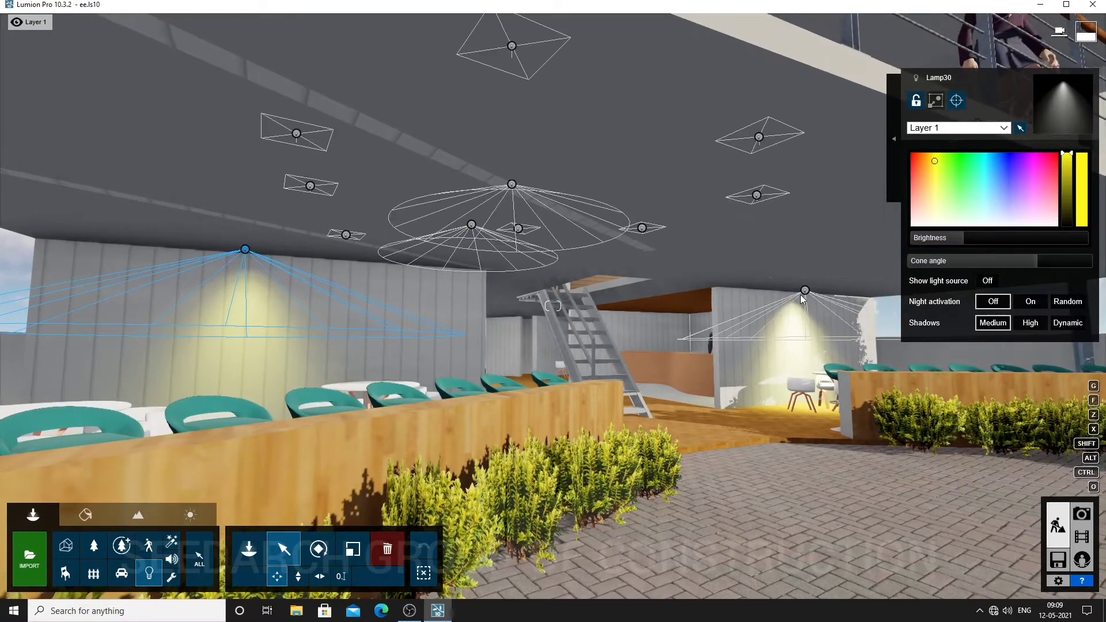
{"action": "left_click", "coordinate": [804, 292]}
{"action": "left_click_drag", "start_coordinate": [991, 244], "coordinate": [979, 243]}
Step: Place a square area light on the upper-floor ceiling near the middle of the balcony
{"action": "key", "text": "s"}
{"action": "key", "text": "d"}
{"action": "right_click_drag", "start_coordinate": [744, 381], "coordinate": [670, 396]}
{"action": "key", "text": "w"}
{"action": "key", "text": "q"}
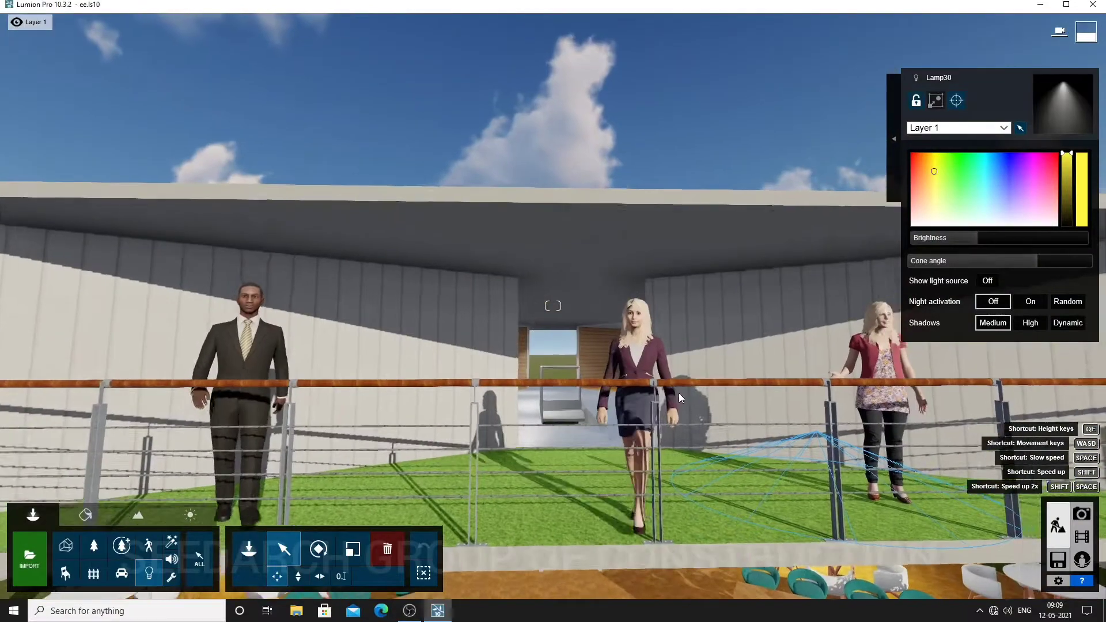
{"action": "key", "text": "a"}
{"action": "right_click_drag", "start_coordinate": [672, 395], "coordinate": [731, 385]}
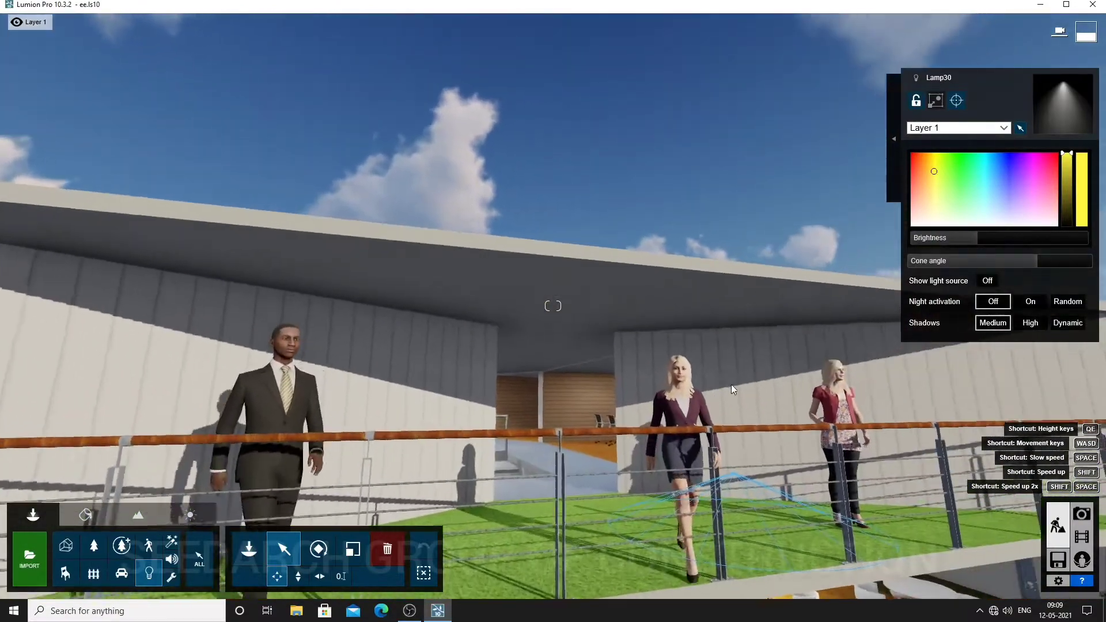
{"action": "key", "text": "w"}
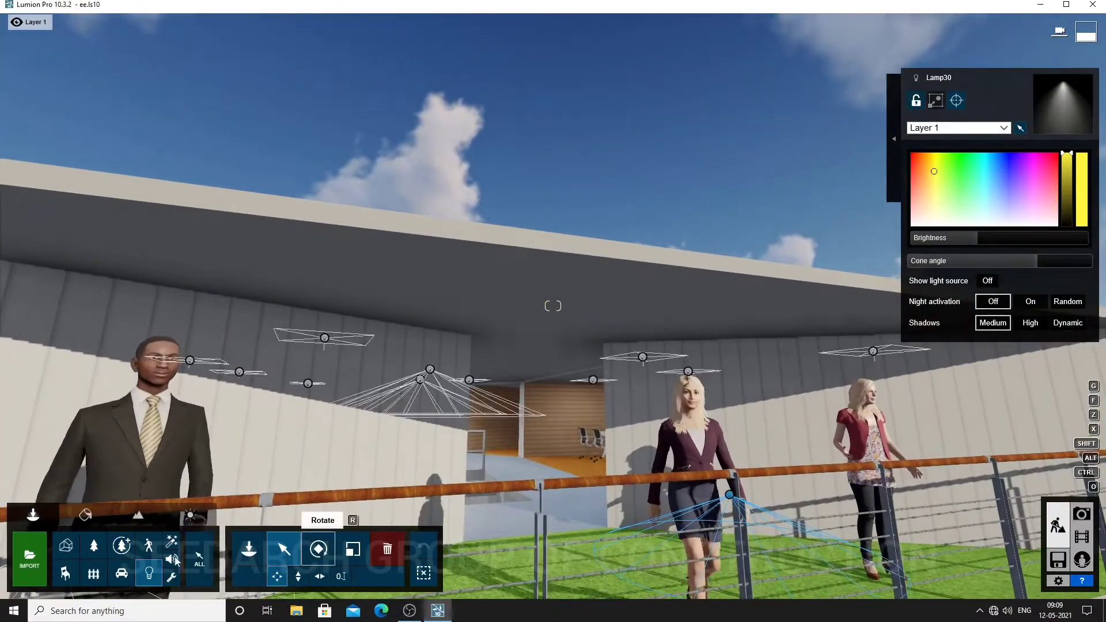
{"action": "left_click", "coordinate": [149, 573]}
{"action": "left_click", "coordinate": [99, 104]}
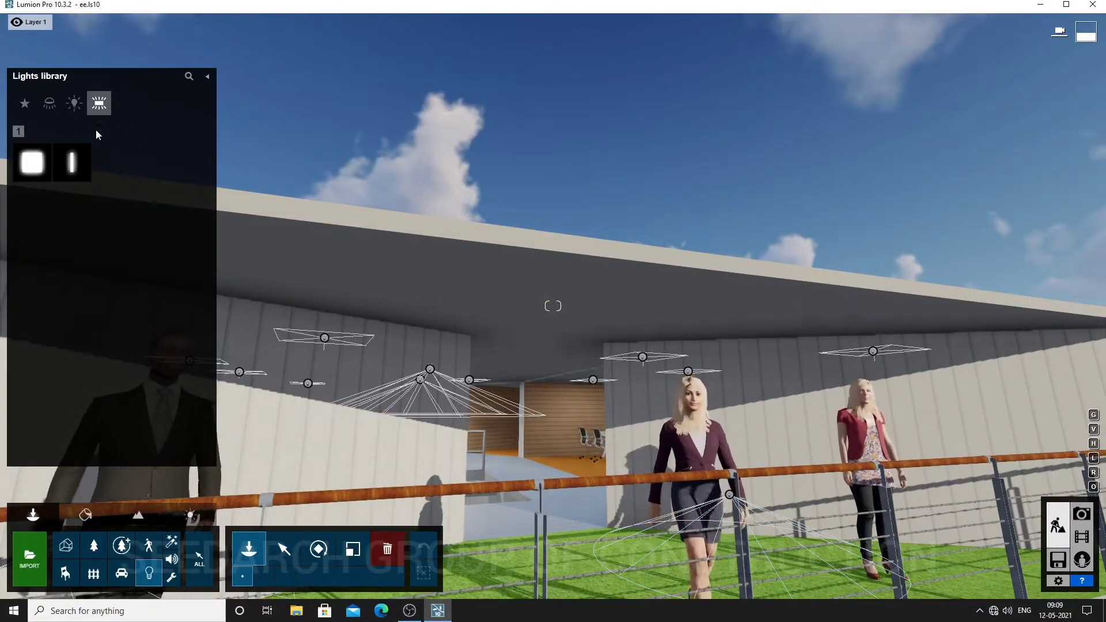
{"action": "left_click", "coordinate": [31, 162]}
{"action": "key", "text": "e"}
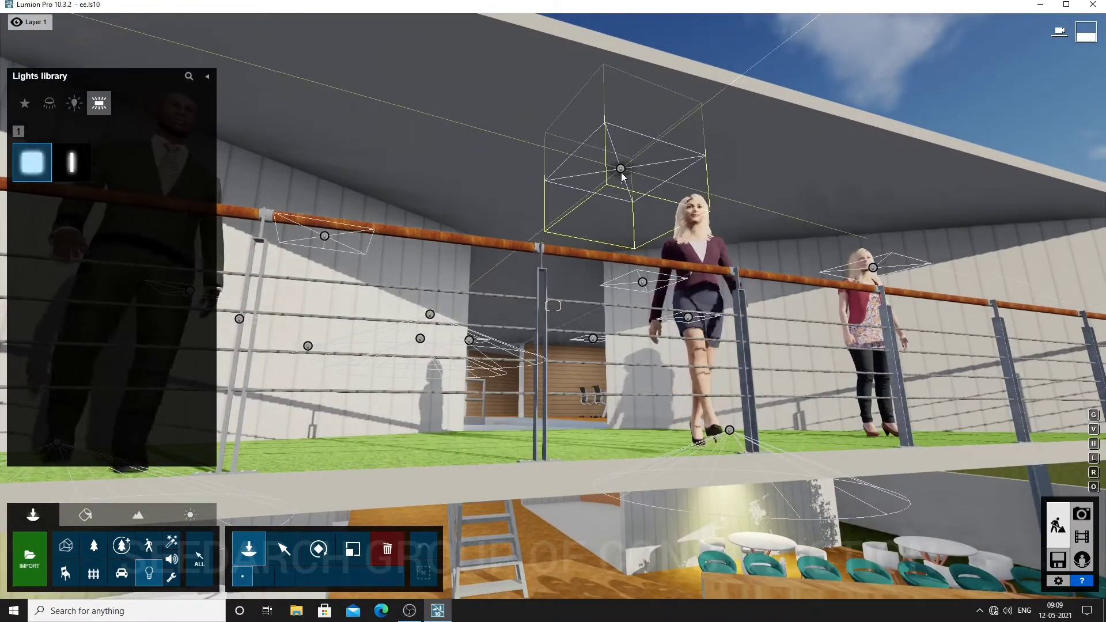
Step: Place a Lamp13 spotlight at the upper-floor ceiling against the ribbed wall on each side of the balcony
{"action": "right_click_drag", "start_coordinate": [621, 172], "coordinate": [386, 233]}
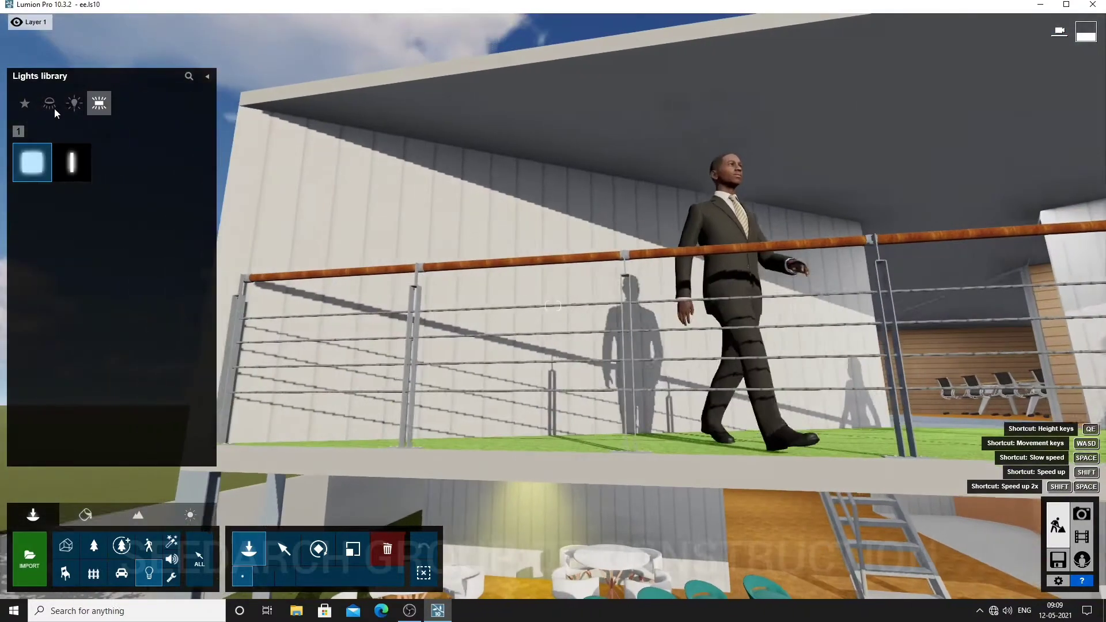
{"action": "left_click", "coordinate": [49, 104]}
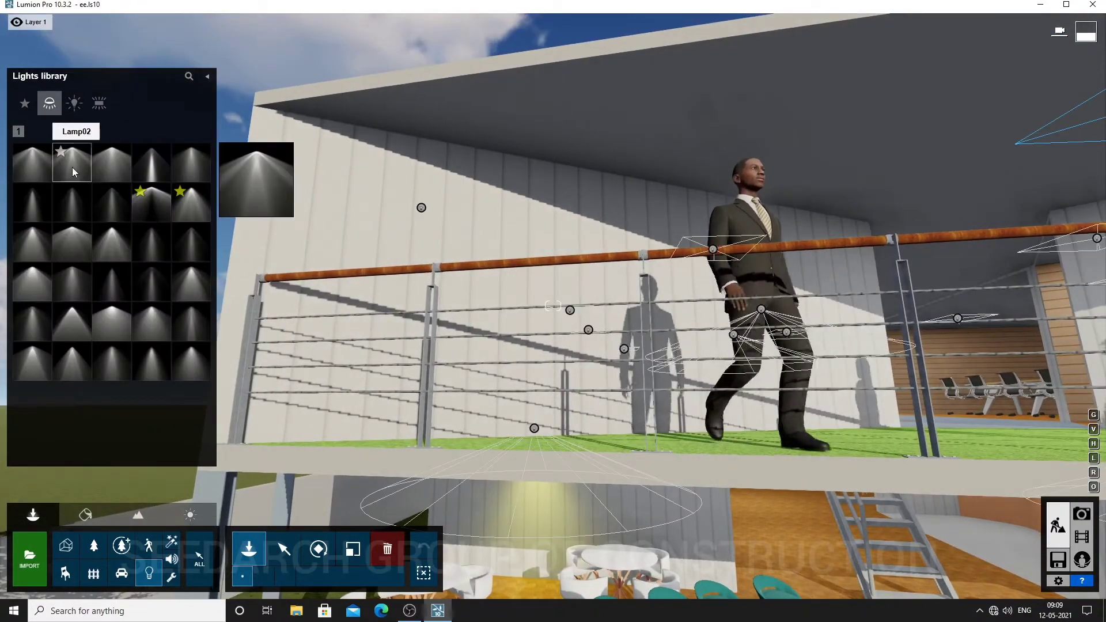
{"action": "left_click", "coordinate": [108, 234]}
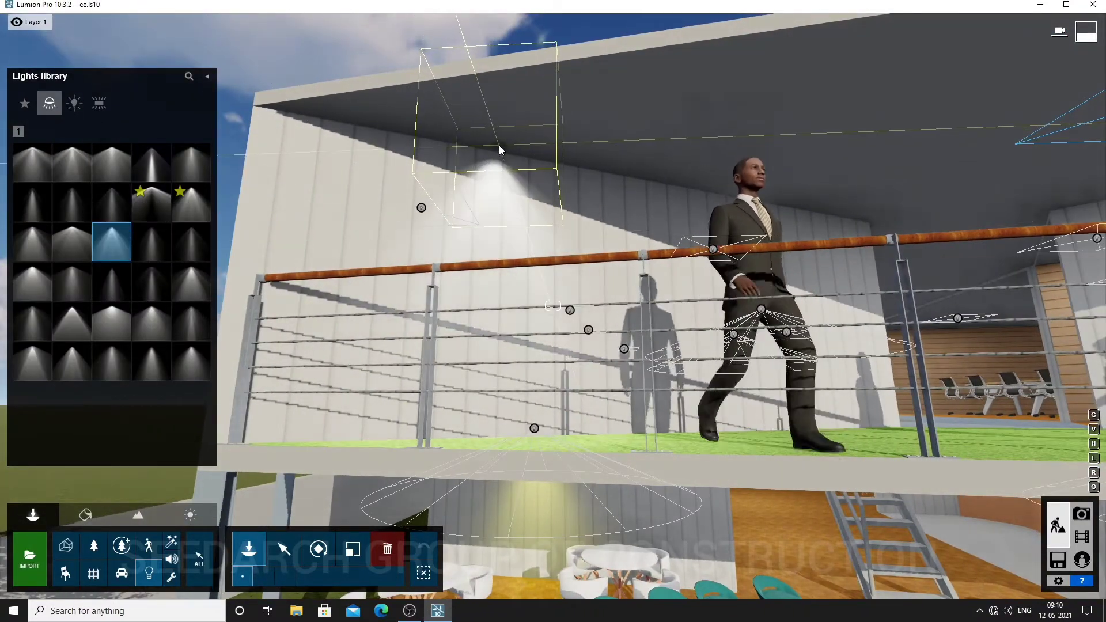
{"action": "key", "text": "d"}
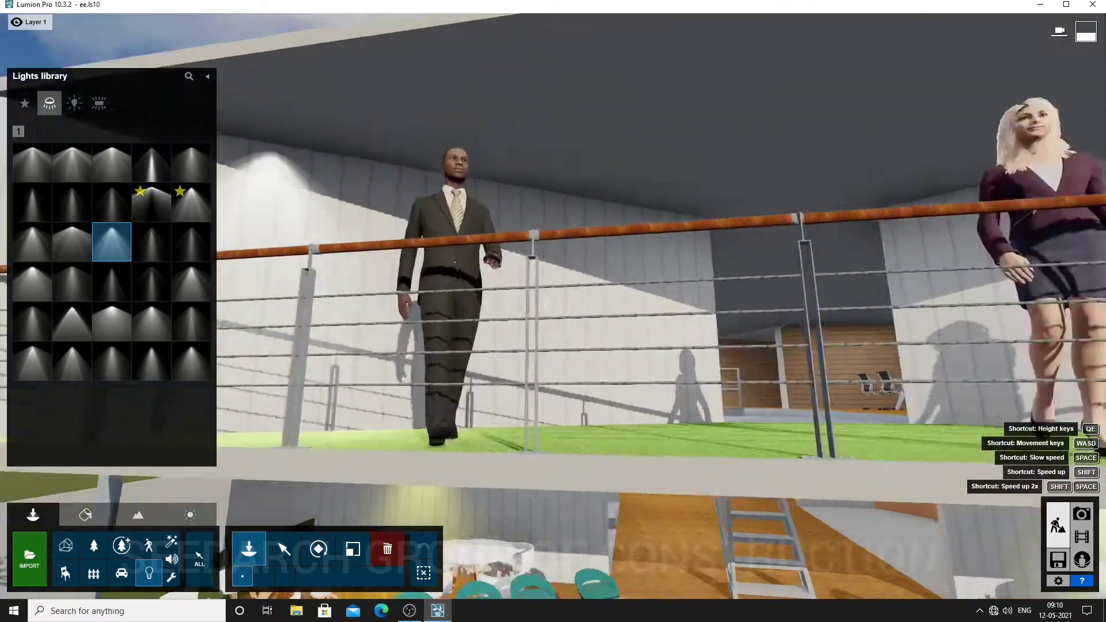
{"action": "left_click_drag", "start_coordinate": [856, 133], "coordinate": [886, 132]}
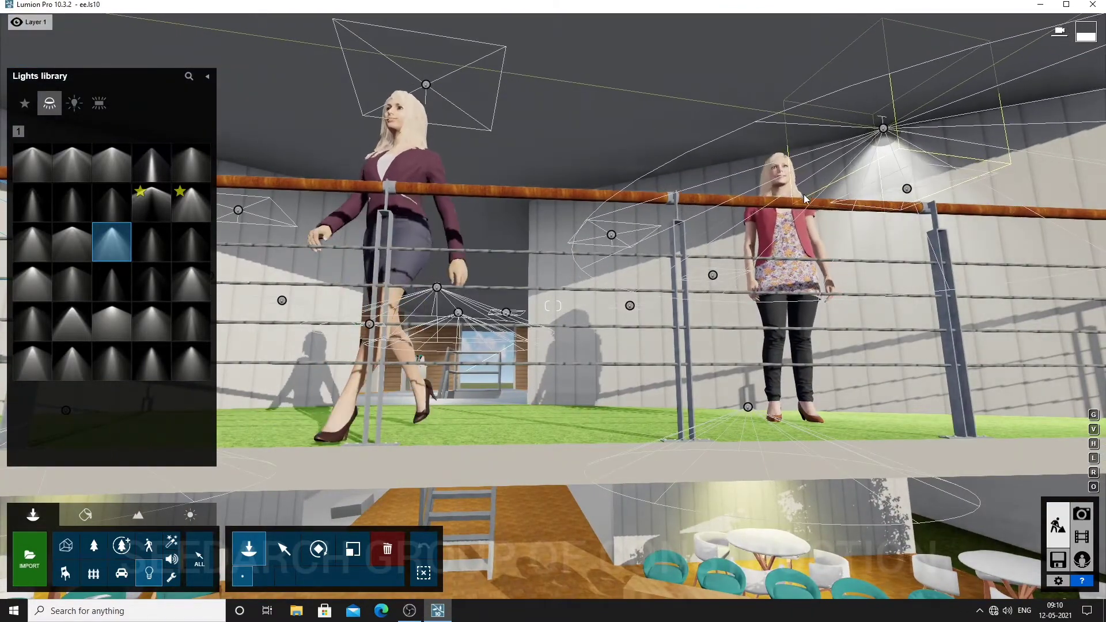
Step: Lower the sun height below the horizon to turn the whole café scene to night
{"action": "key", "text": "s"}
{"action": "right_click_drag", "start_coordinate": [884, 129], "coordinate": [697, 281]}
{"action": "left_click", "coordinate": [285, 553]}
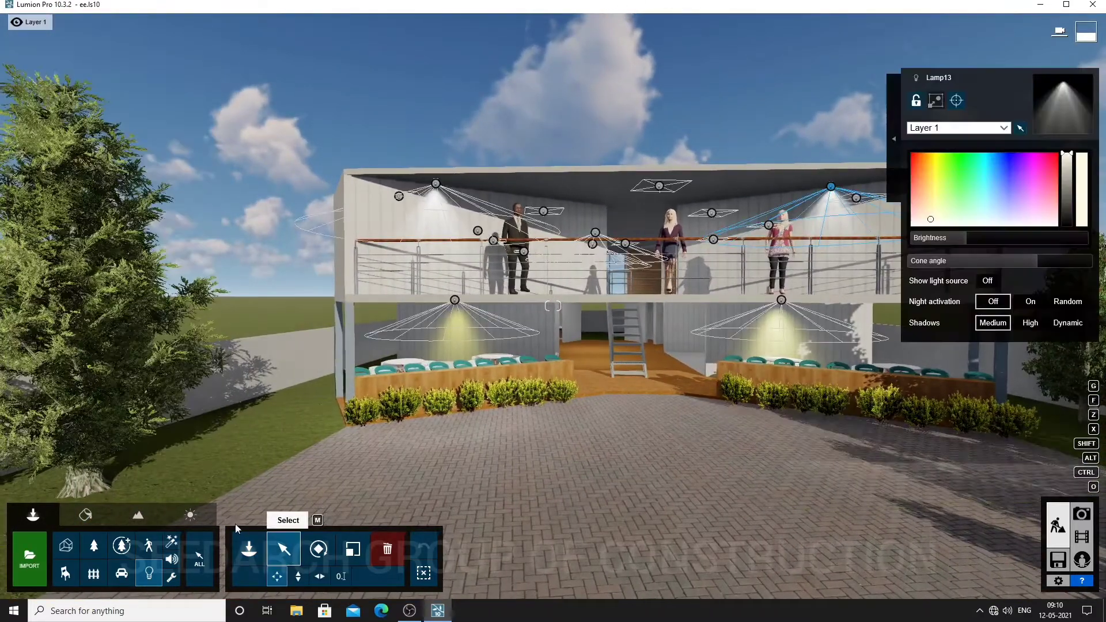
{"action": "left_click", "coordinate": [189, 516]}
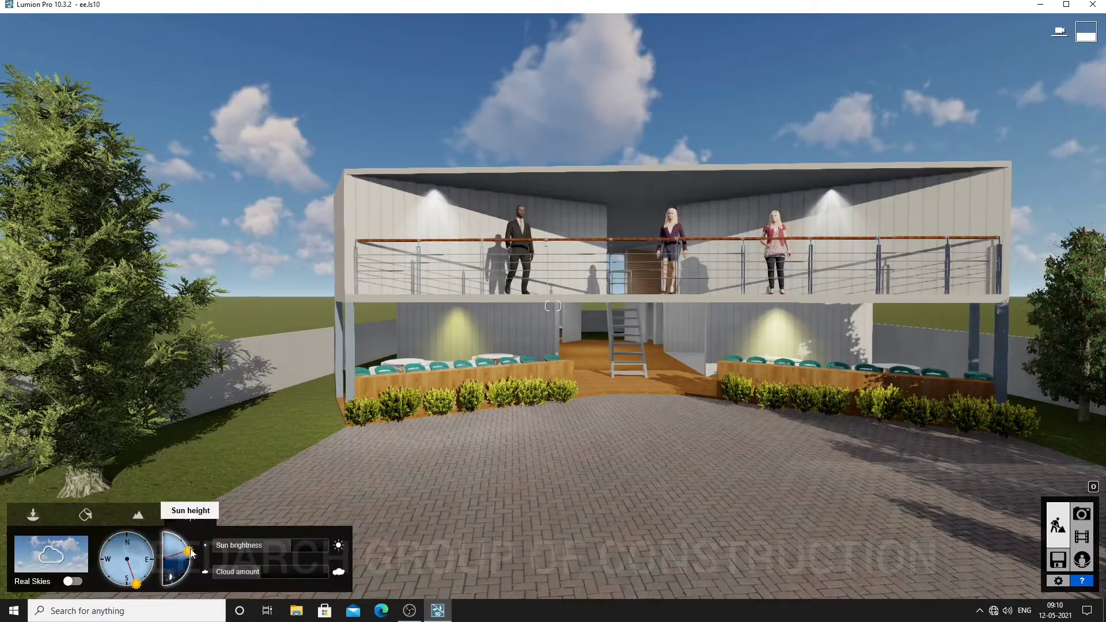
{"action": "left_click_drag", "start_coordinate": [191, 554], "coordinate": [189, 576]}
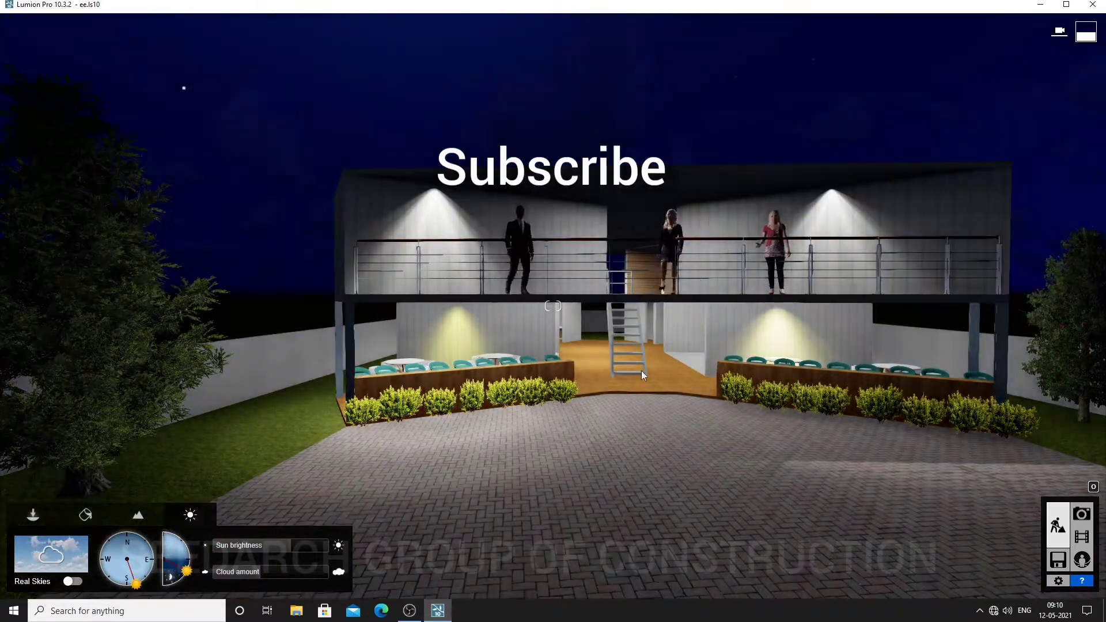
Step: Examine the wall lighting on both floors of the café facade at night from several heights and angles
{"action": "right_click_drag", "start_coordinate": [641, 372], "coordinate": [662, 354]}
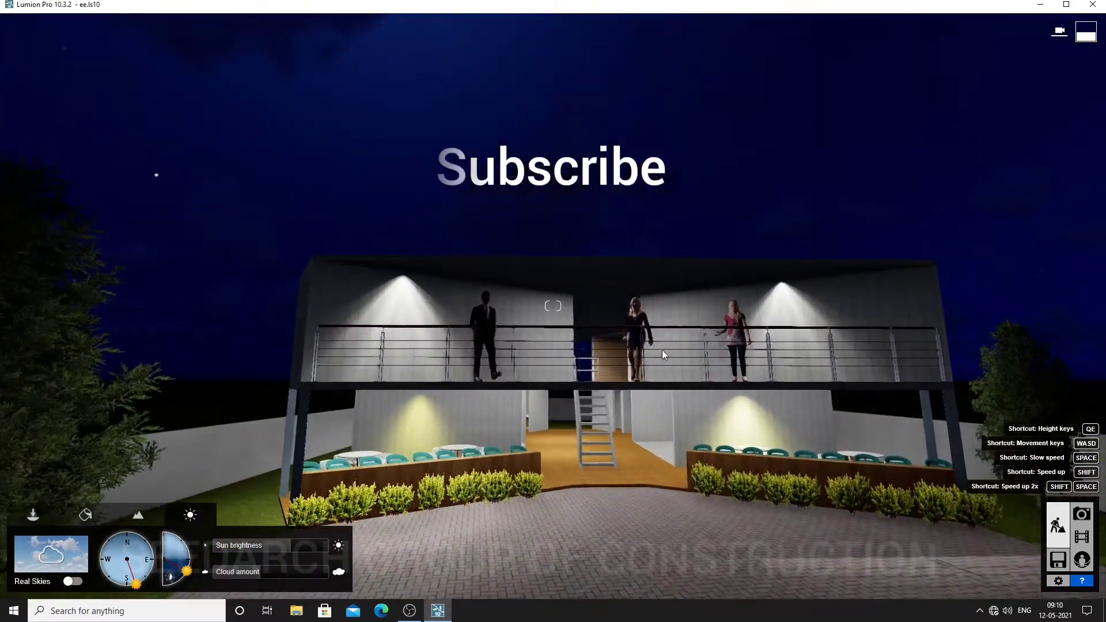
{"action": "scroll", "coordinate": [661, 351], "scroll_direction": "up", "scroll_amount": 5}
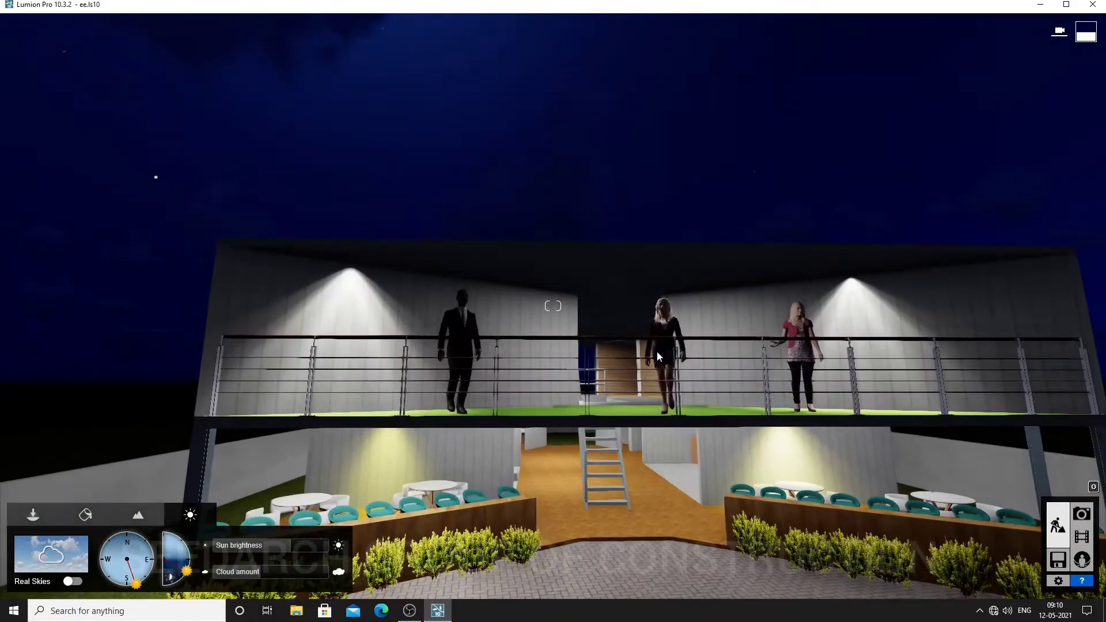
{"action": "scroll", "coordinate": [657, 352], "scroll_direction": "down", "scroll_amount": 5}
{"action": "right_click_drag", "start_coordinate": [657, 351], "coordinate": [662, 396]}
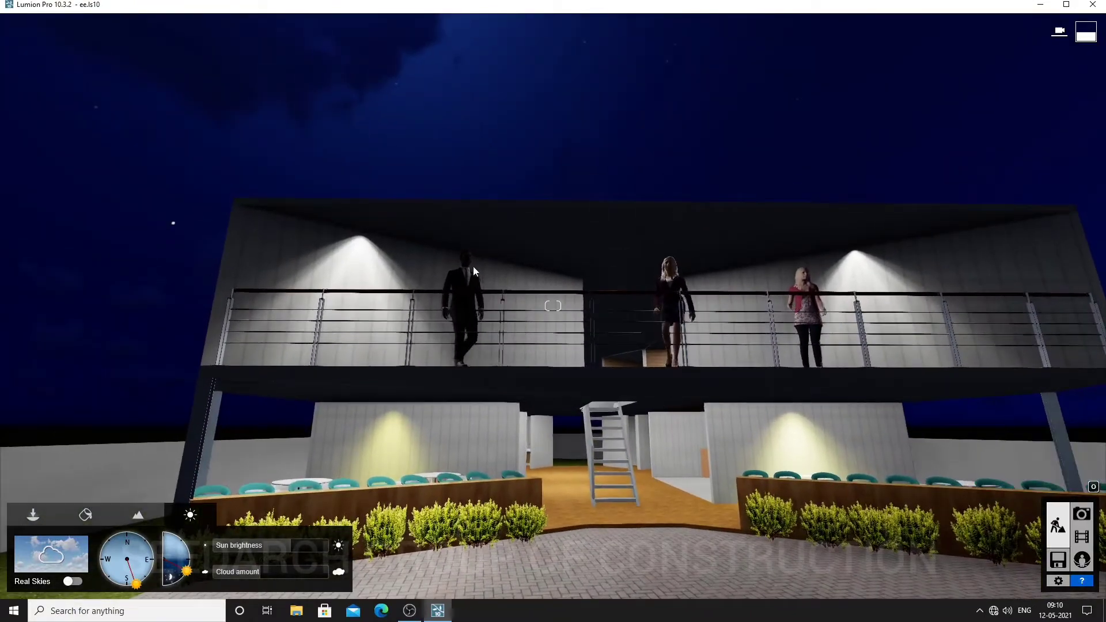
{"action": "right_click_drag", "start_coordinate": [389, 275], "coordinate": [725, 434]}
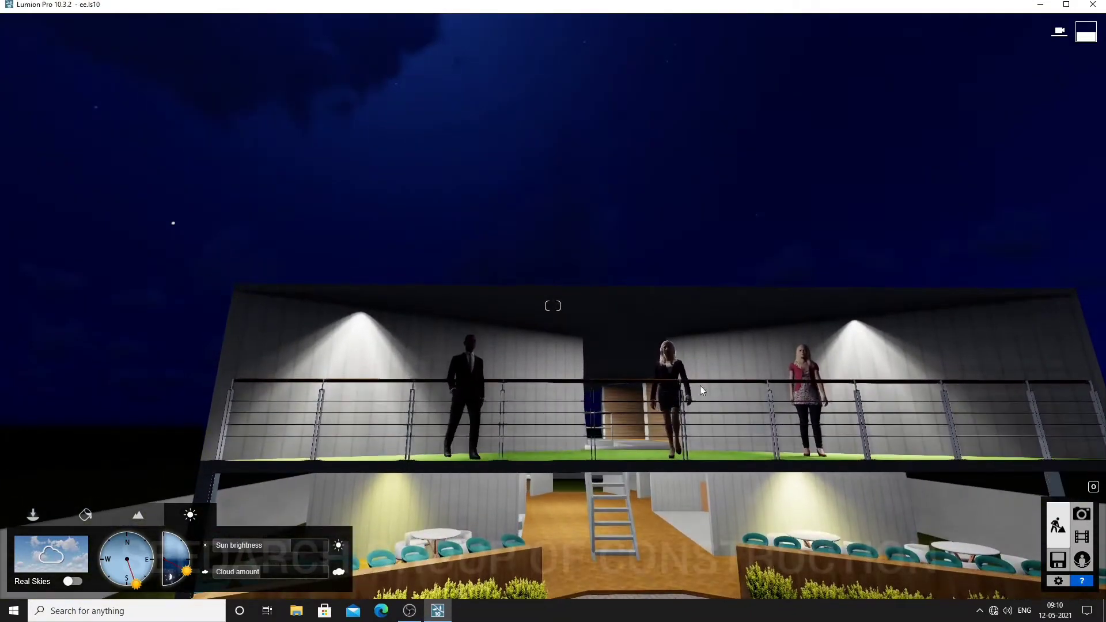
{"action": "key", "text": "e"}
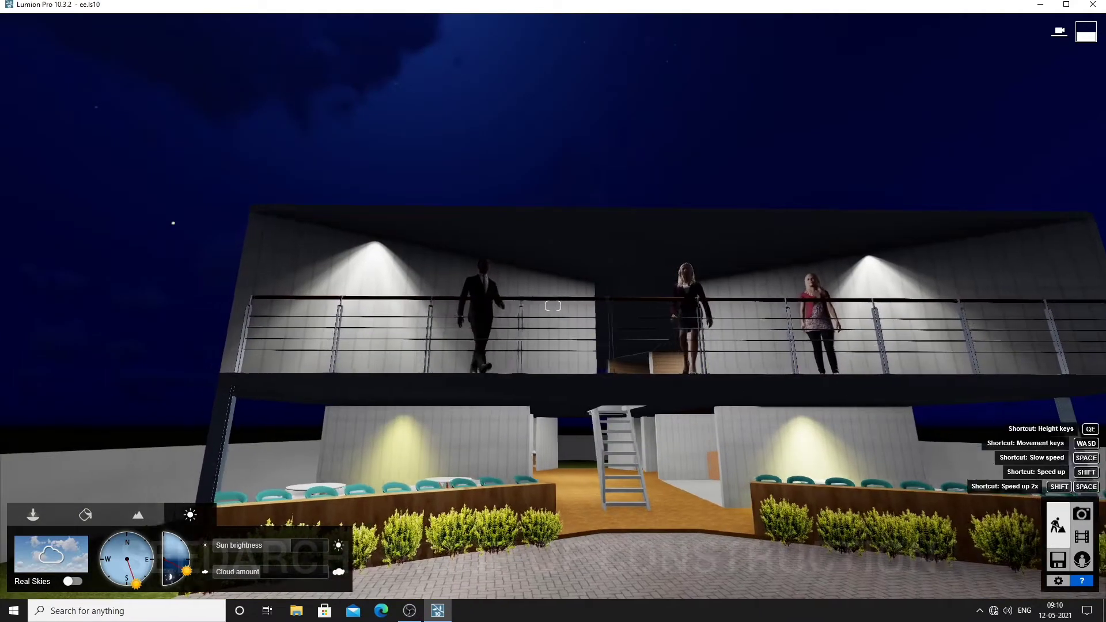
{"action": "right_click_drag", "start_coordinate": [739, 392], "coordinate": [621, 437]}
{"action": "key", "text": "d"}
{"action": "key", "text": "a"}
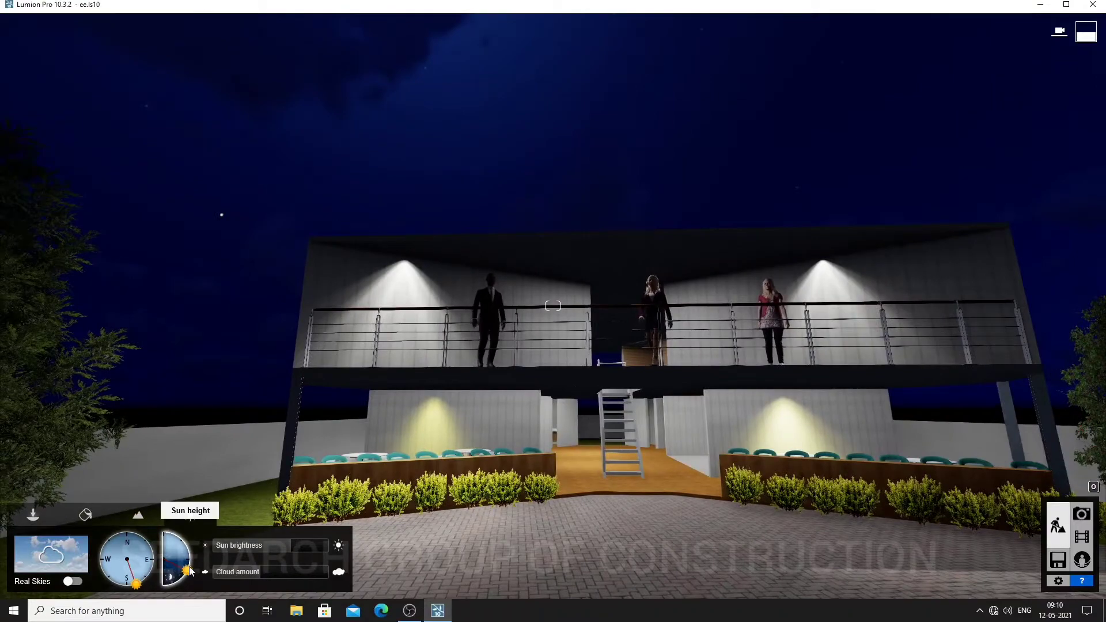
Step: Raise the sun height well above the horizon to bring the scene back to daylight
{"action": "left_click_drag", "start_coordinate": [189, 567], "coordinate": [184, 541]}
{"action": "key", "text": "a"}
{"action": "right_click_drag", "start_coordinate": [559, 337], "coordinate": [514, 348]}
{"action": "key", "text": "s"}
{"action": "key", "text": "d"}
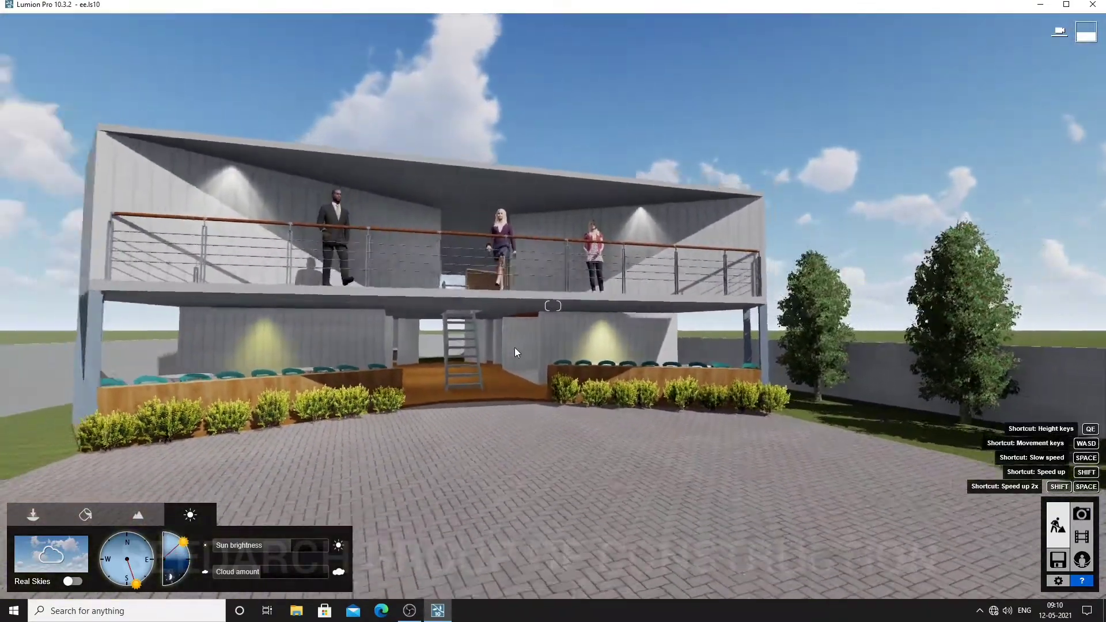
{"action": "key", "text": "s"}
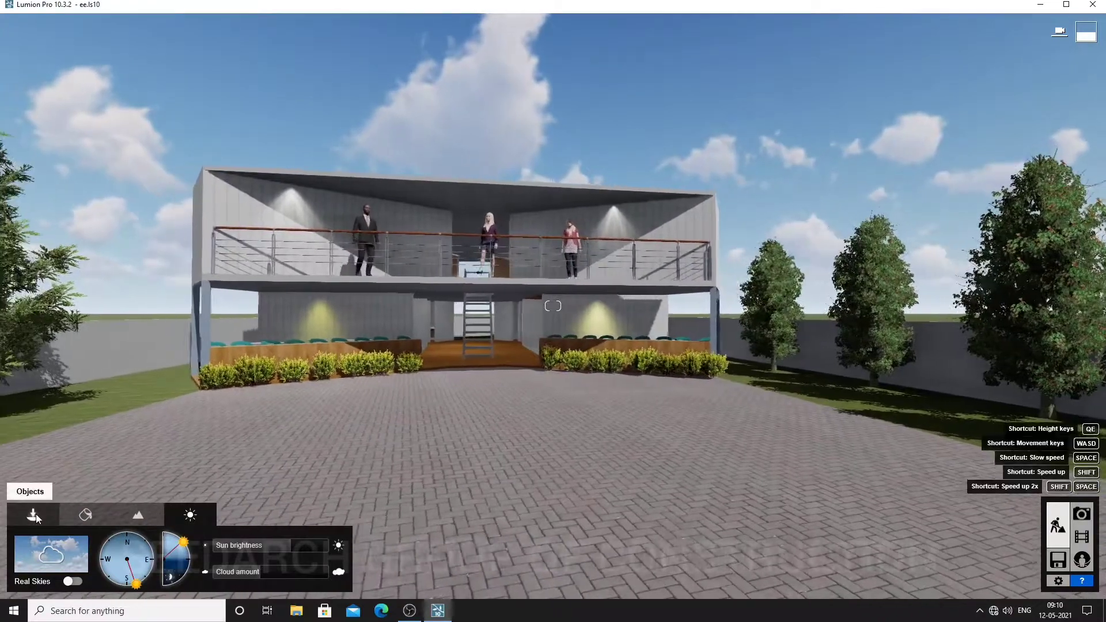
Step: Place a lantern-style lamp post from the outdoor lighting models on the grass beside the left edge of the paving
{"action": "left_click", "coordinate": [35, 514]}
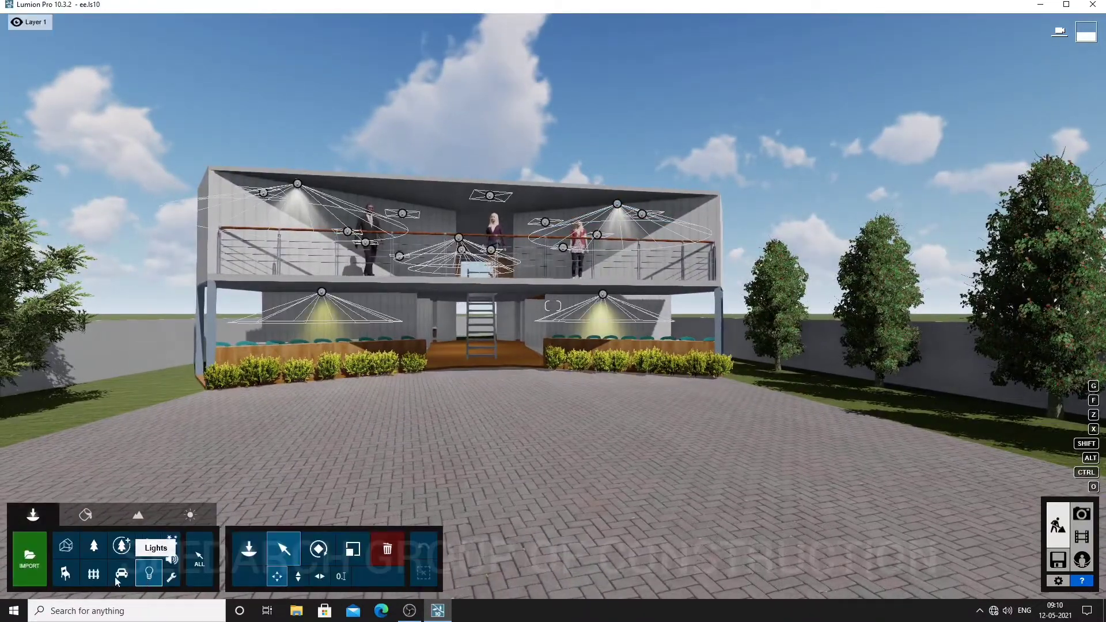
{"action": "left_click", "coordinate": [95, 576]}
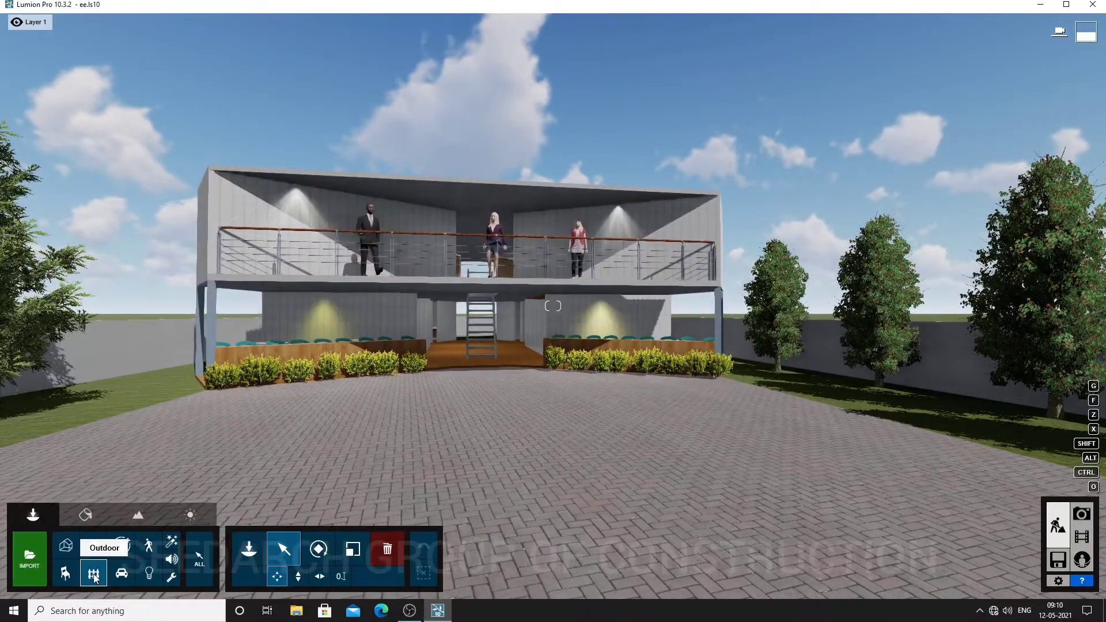
{"action": "left_click", "coordinate": [93, 576]}
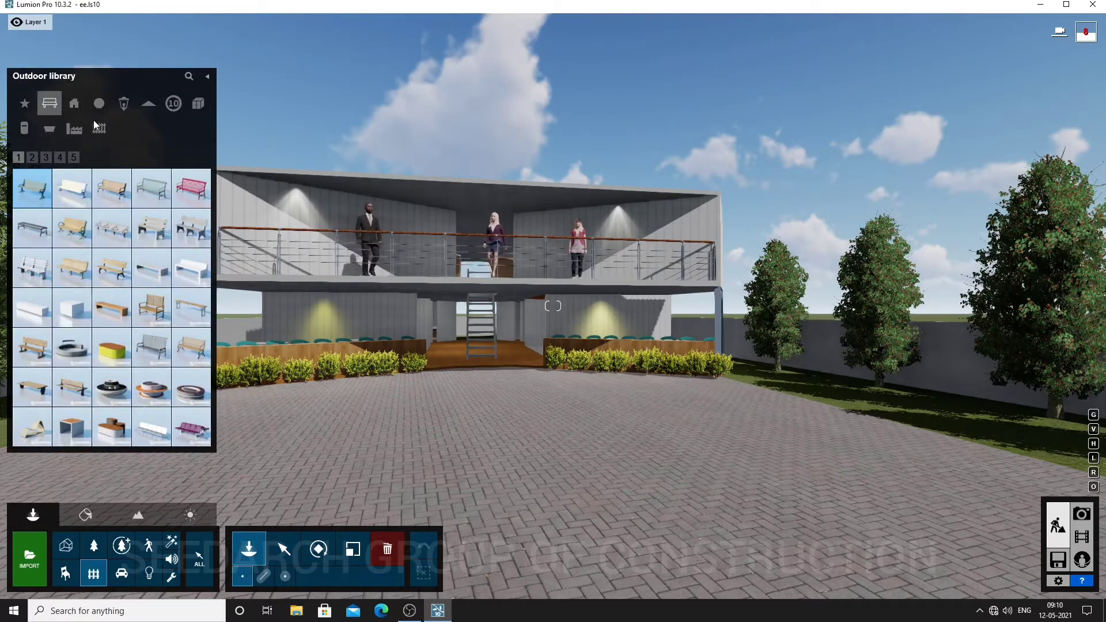
{"action": "left_click", "coordinate": [122, 105]}
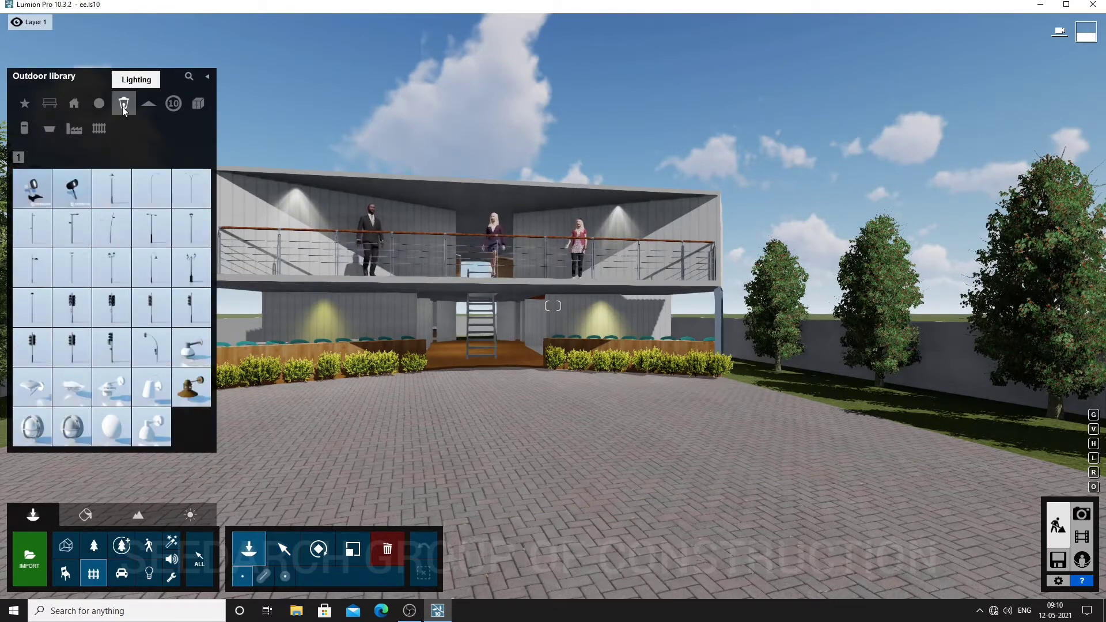
{"action": "left_click", "coordinate": [116, 192]}
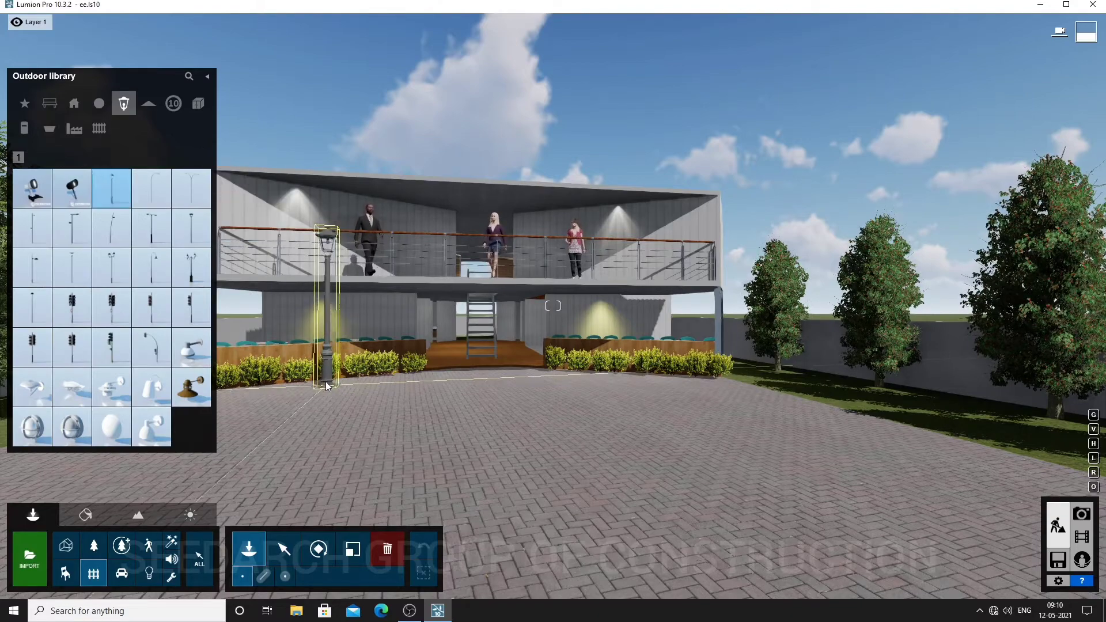
{"action": "left_click", "coordinate": [326, 381]}
{"action": "right_click_drag", "start_coordinate": [247, 404], "coordinate": [323, 451]}
{"action": "key", "text": "q"}
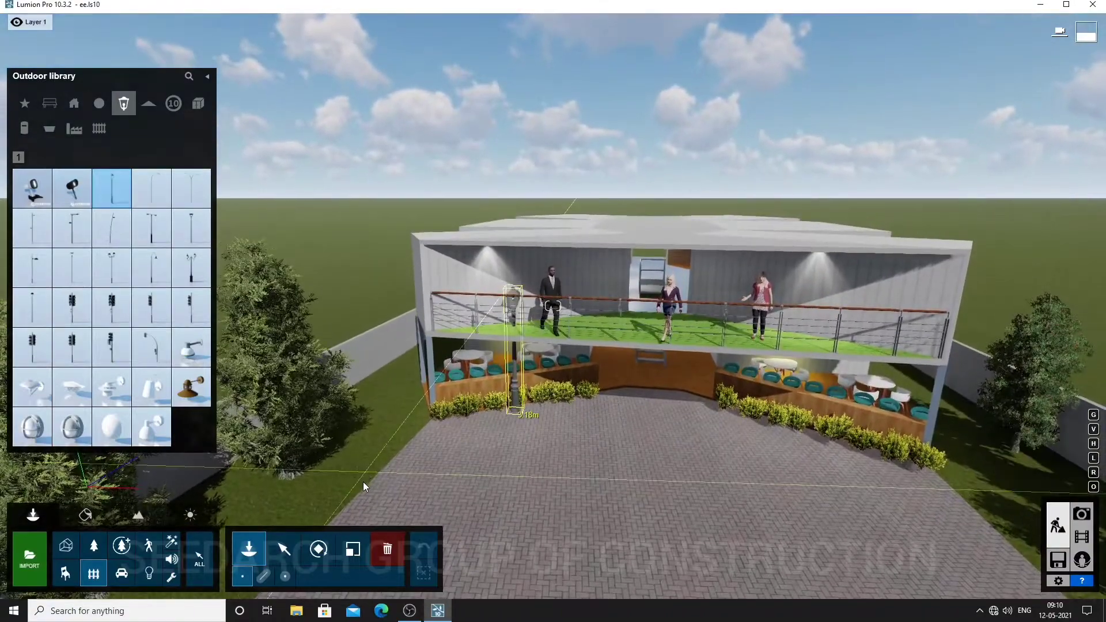
{"action": "left_click", "coordinate": [359, 486]}
Step: Place a matching lamp post on the grass beside the right edge of the paving
{"action": "left_click", "coordinate": [983, 502]}
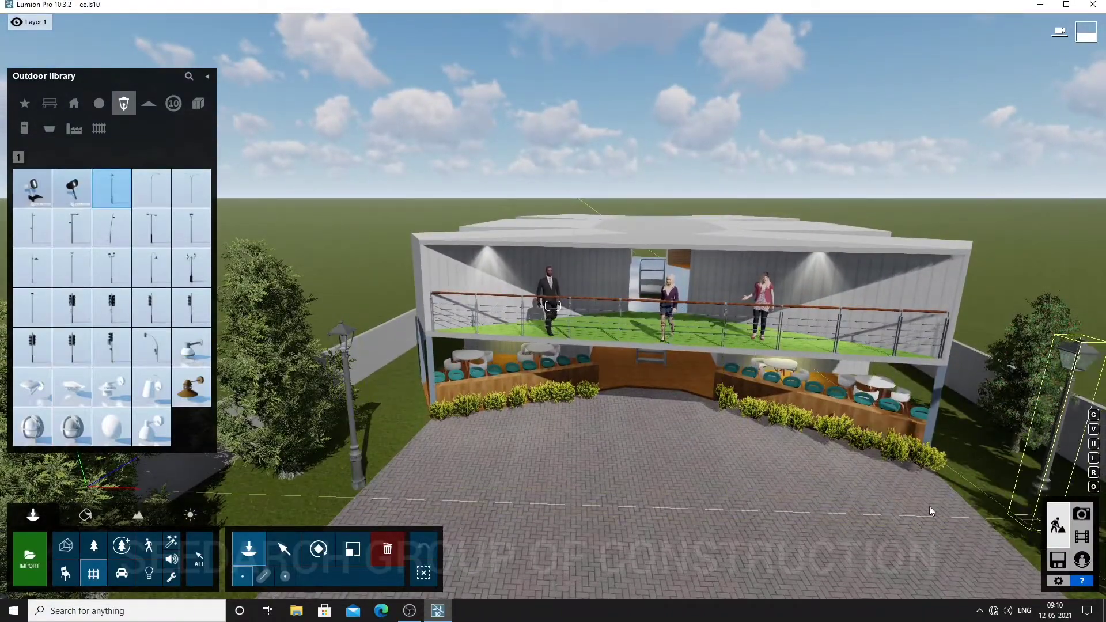
{"action": "mouse_move", "coordinate": [931, 511]}
{"action": "right_mouse_down"}
{"action": "mouse_move", "coordinate": [956, 520]}
{"action": "mouse_move", "coordinate": [915, 492]}
{"action": "mouse_move", "coordinate": [930, 490]}
{"action": "right_mouse_up"}
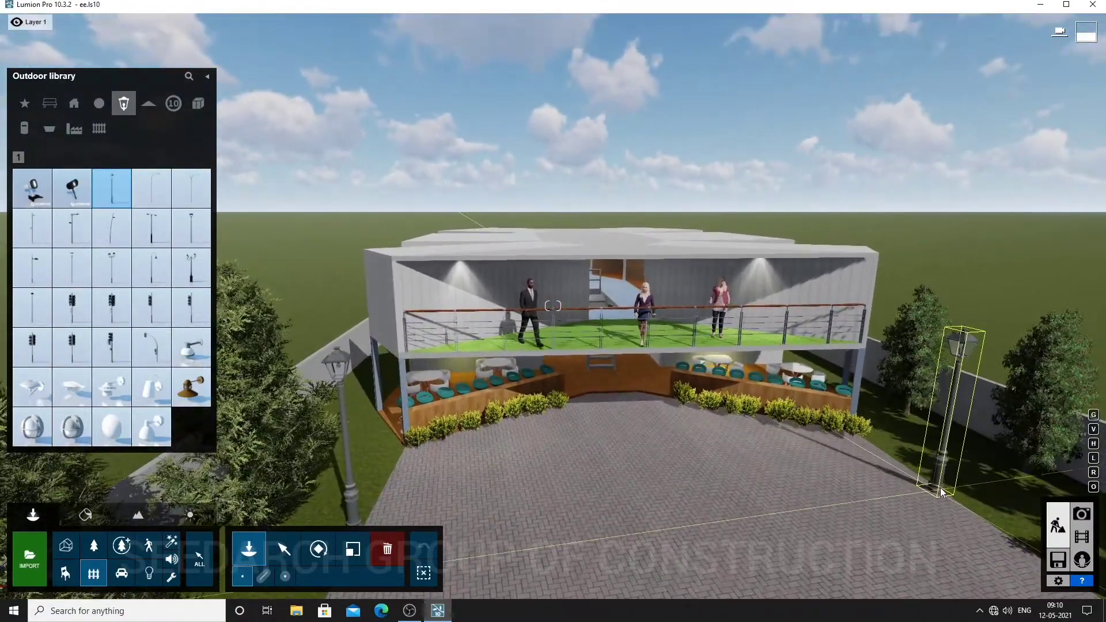
{"action": "left_click", "coordinate": [949, 481]}
Step: Place a second pair of lamp posts farther from the building, one along each side of the paved forecourt
{"action": "right_click_drag", "start_coordinate": [686, 434], "coordinate": [684, 433]}
{"action": "key", "text": "s"}
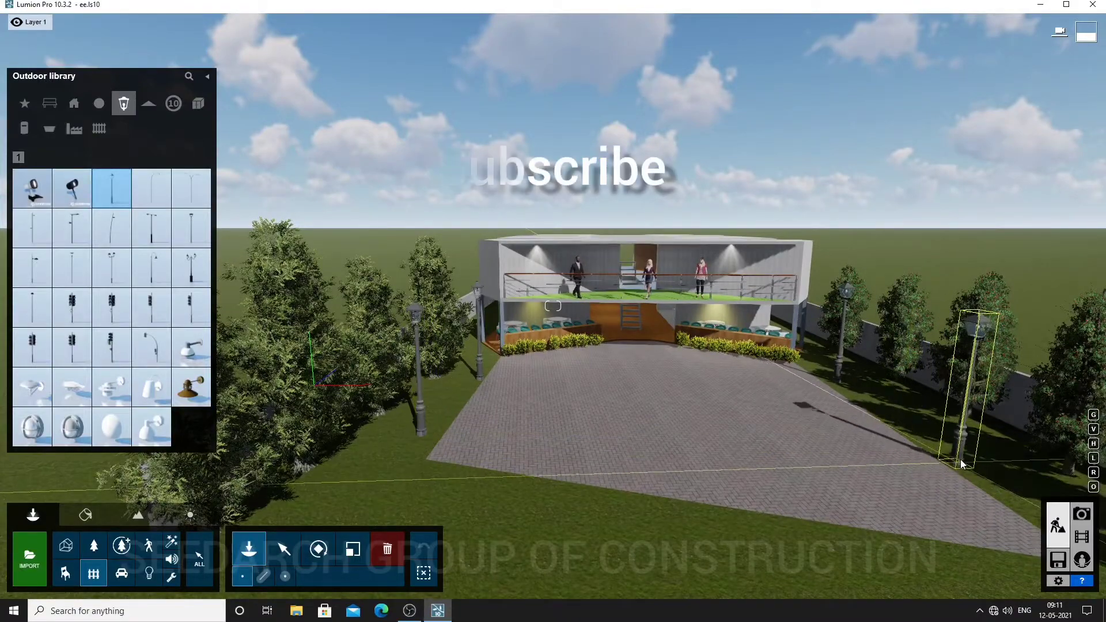
{"action": "left_click", "coordinate": [962, 457]}
{"action": "key", "text": "w"}
{"action": "key", "text": "w"}
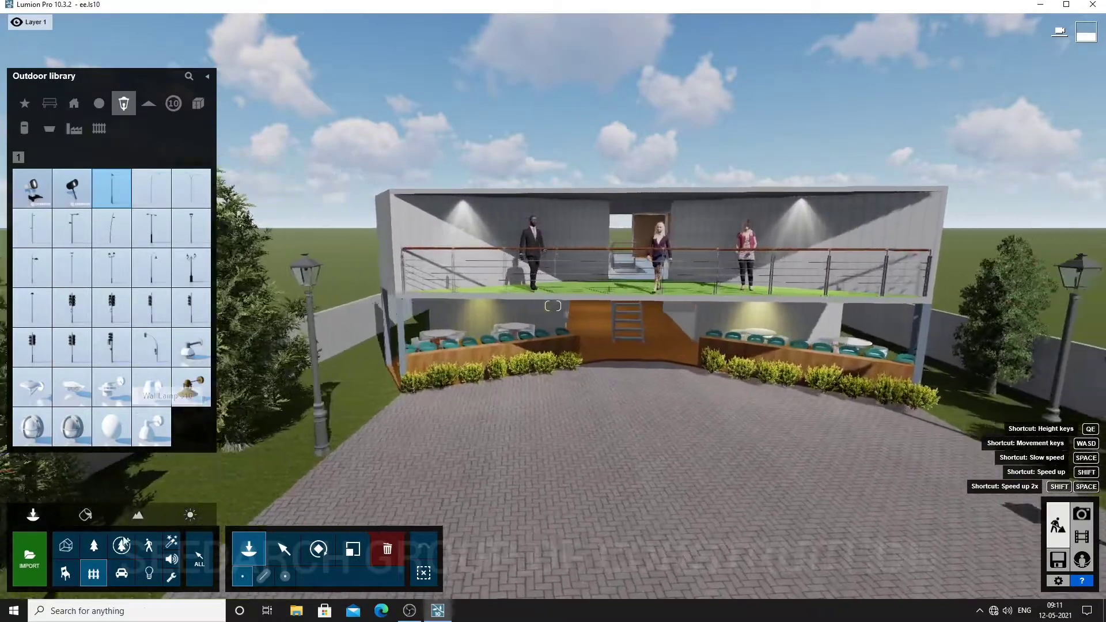
Step: Place a white omni fill light inside the lantern of the lamp post nearest the building on the paving's left side
{"action": "left_click", "coordinate": [148, 573]}
{"action": "key", "text": "w"}
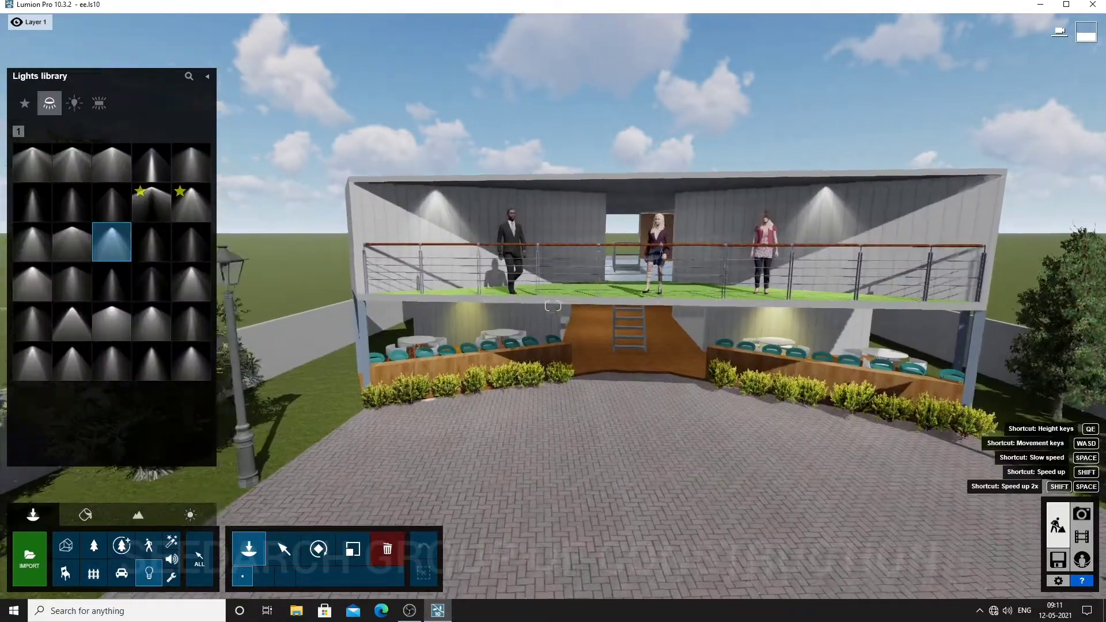
{"action": "right_click_drag", "start_coordinate": [411, 404], "coordinate": [302, 372]}
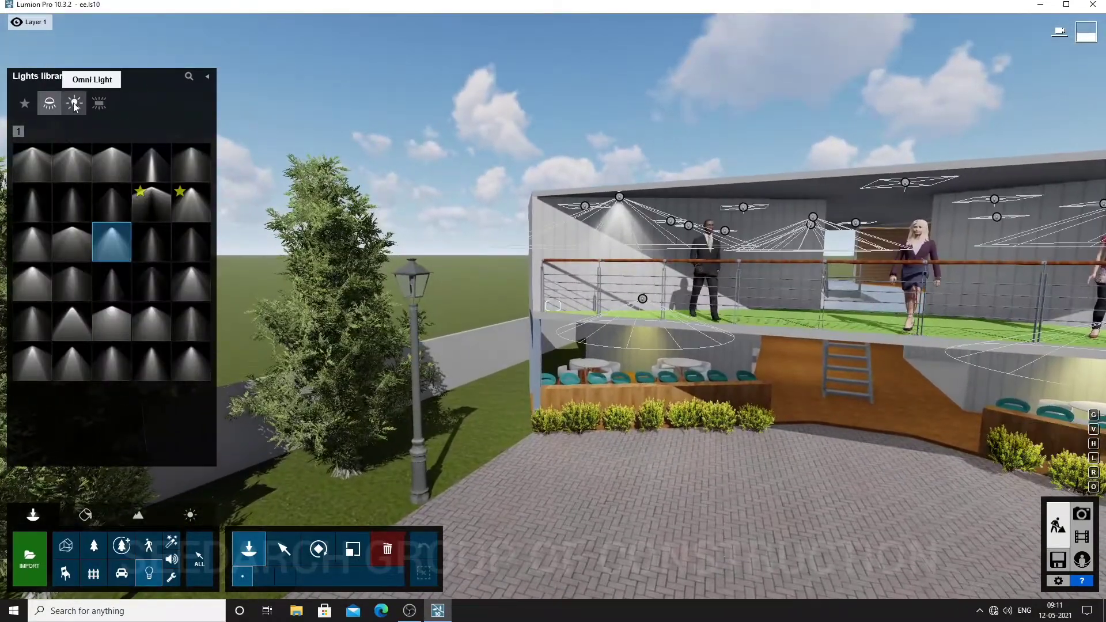
{"action": "key", "text": "q"}
{"action": "left_click", "coordinate": [74, 105]}
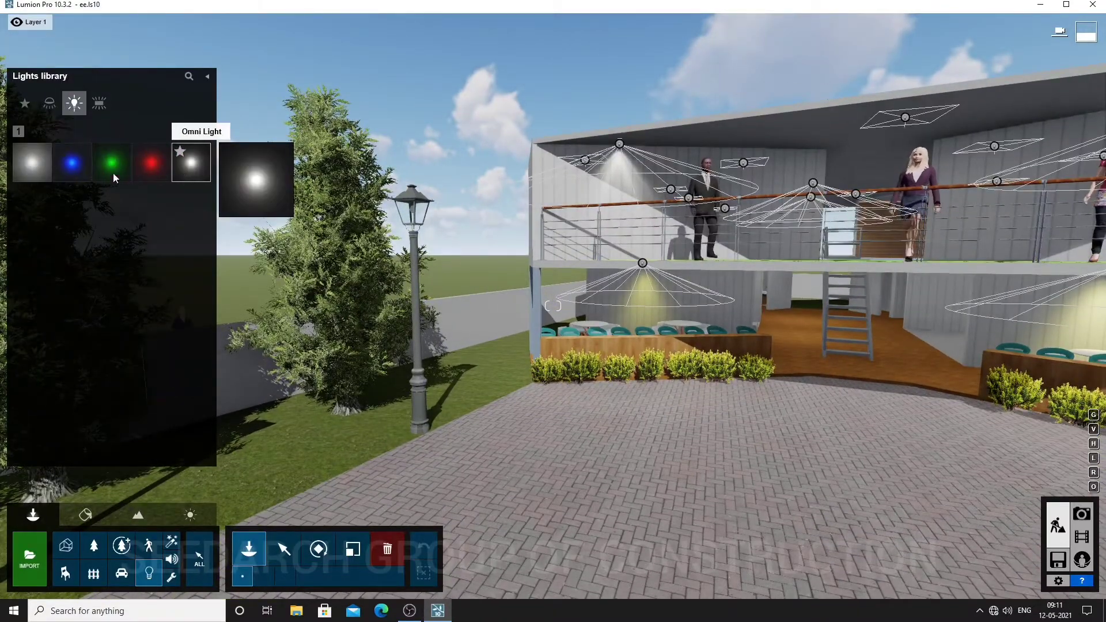
{"action": "left_click", "coordinate": [22, 156]}
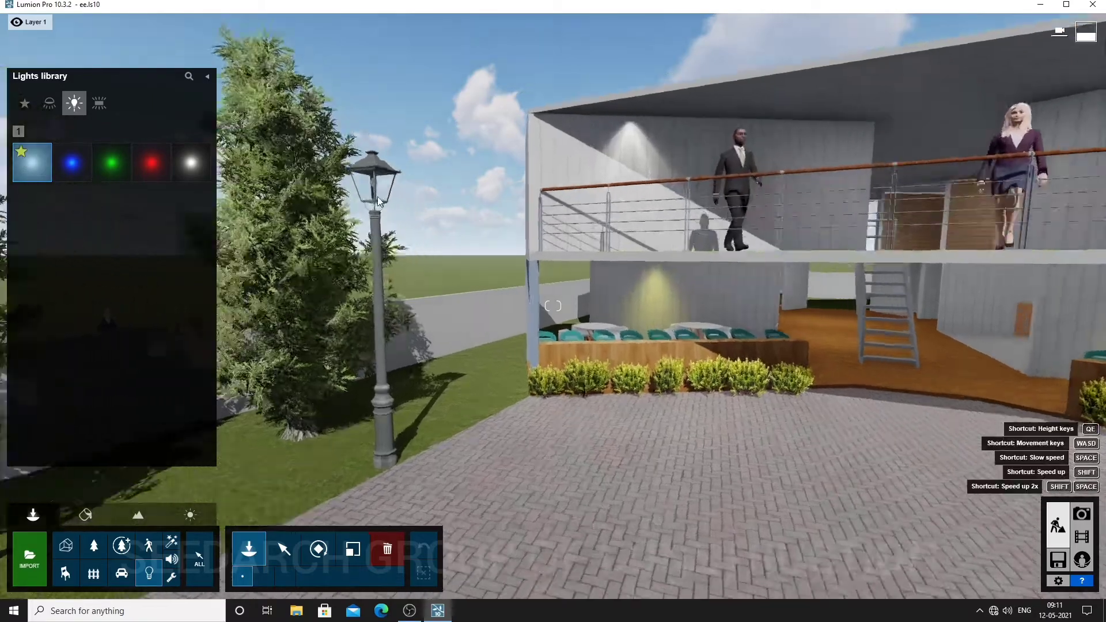
{"action": "key", "text": "w"}
{"action": "key", "text": "a"}
{"action": "key", "text": "s"}
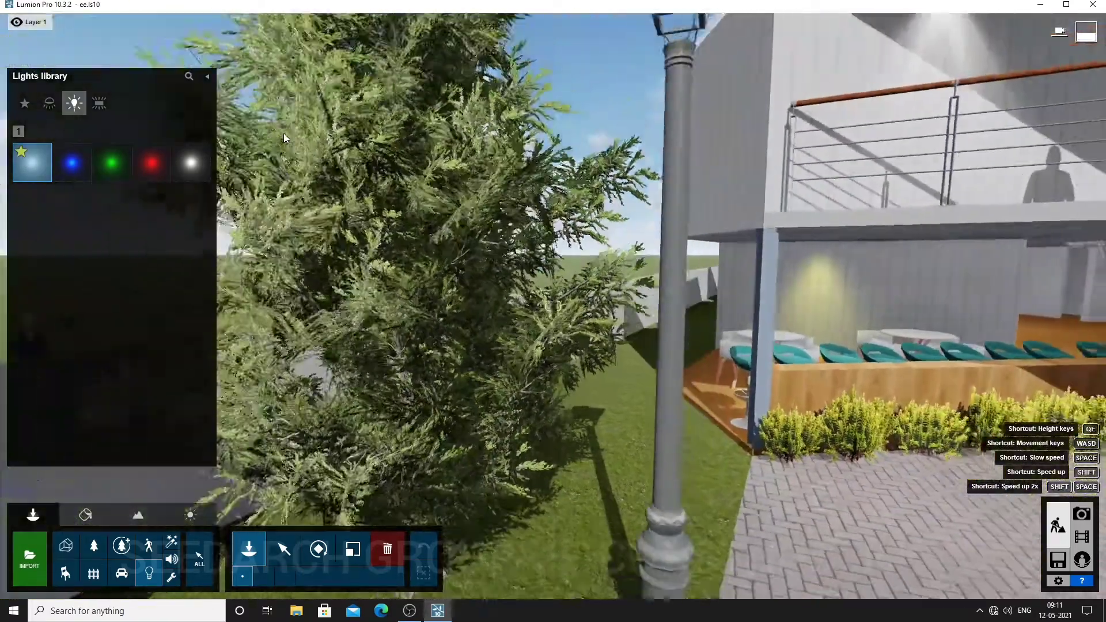
{"action": "key", "text": "s"}
{"action": "key", "text": "d"}
{"action": "right_click_drag", "start_coordinate": [283, 133], "coordinate": [285, 98]}
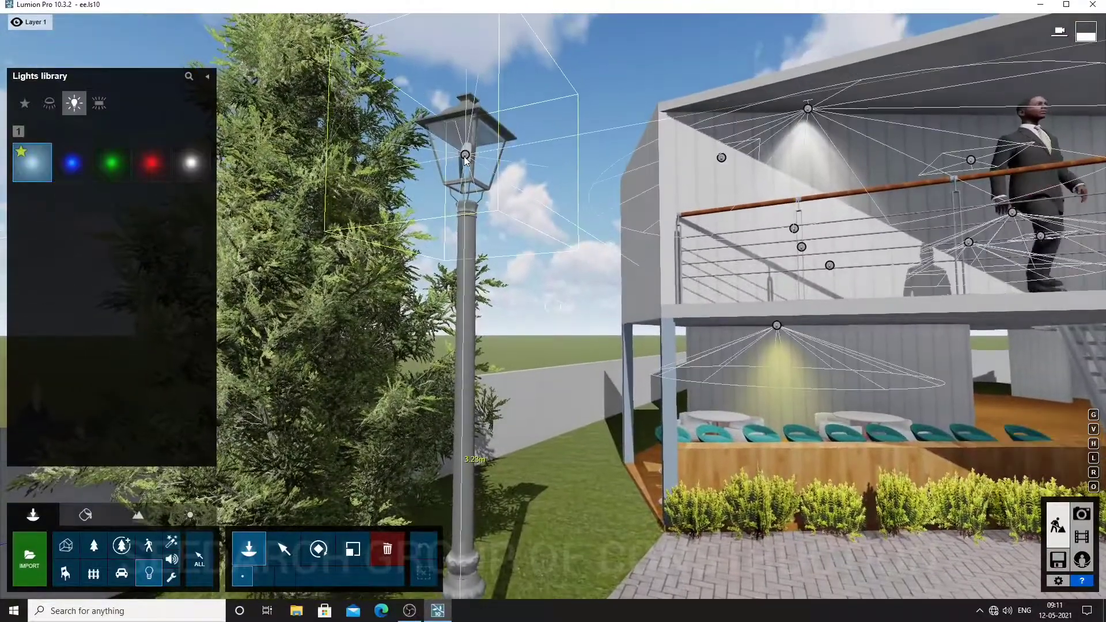
{"action": "key", "text": "a"}
{"action": "right_click_drag", "start_coordinate": [429, 96], "coordinate": [471, 110]}
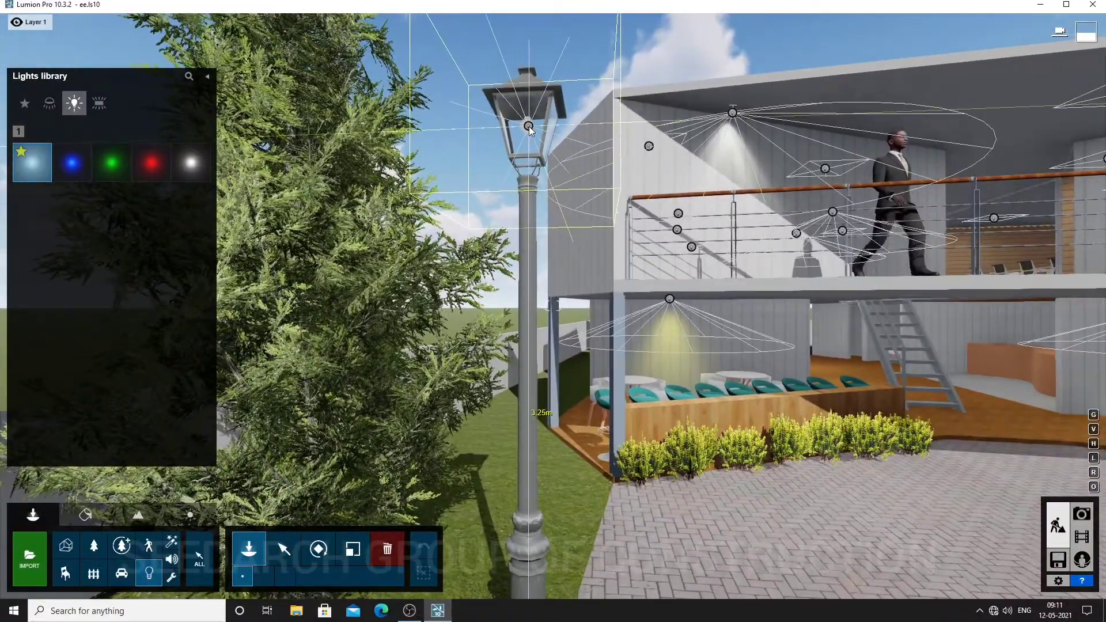
{"action": "left_click", "coordinate": [530, 127]}
Step: Place the same fill light inside the lantern of the left lamp post farther from the building
{"action": "key", "text": "d"}
{"action": "key", "text": "s"}
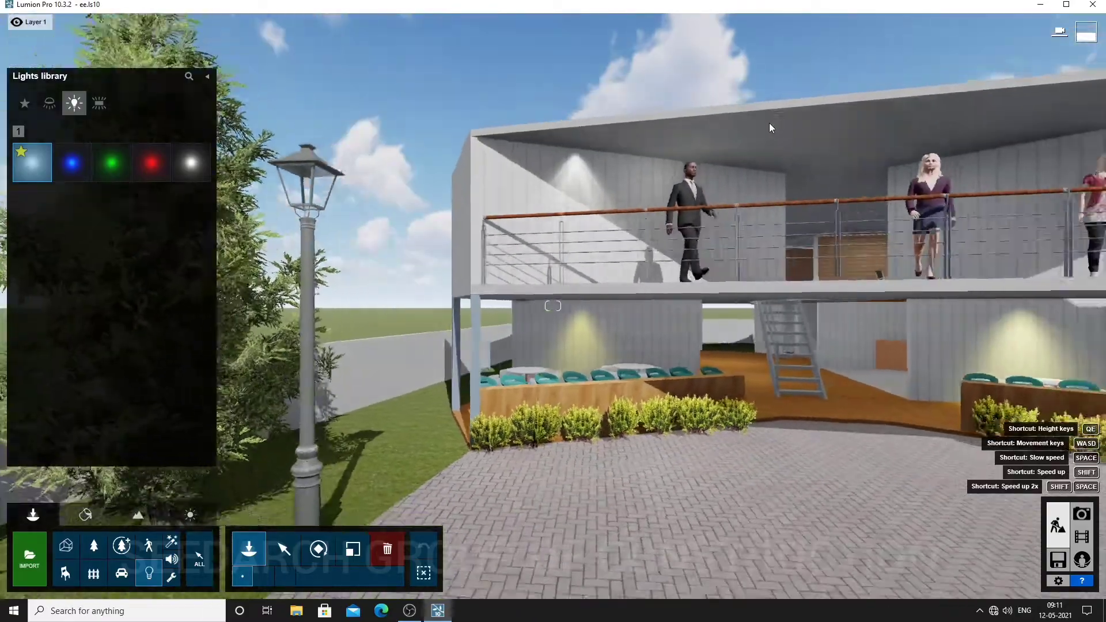
{"action": "key", "text": "a"}
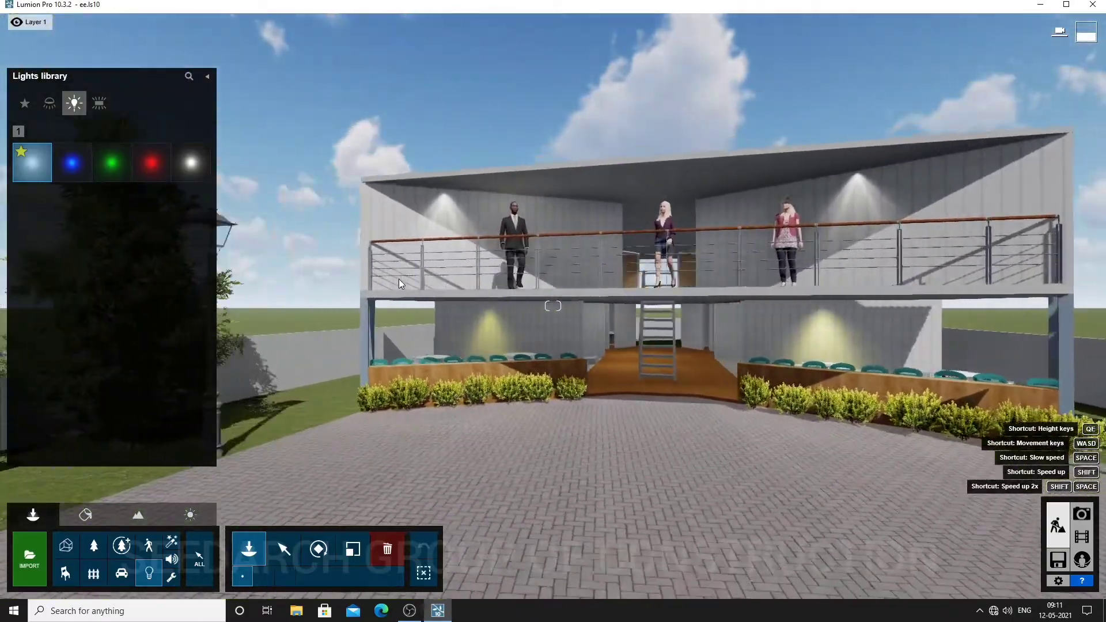
{"action": "key", "text": "s"}
{"action": "key", "text": "a"}
{"action": "key", "text": "w"}
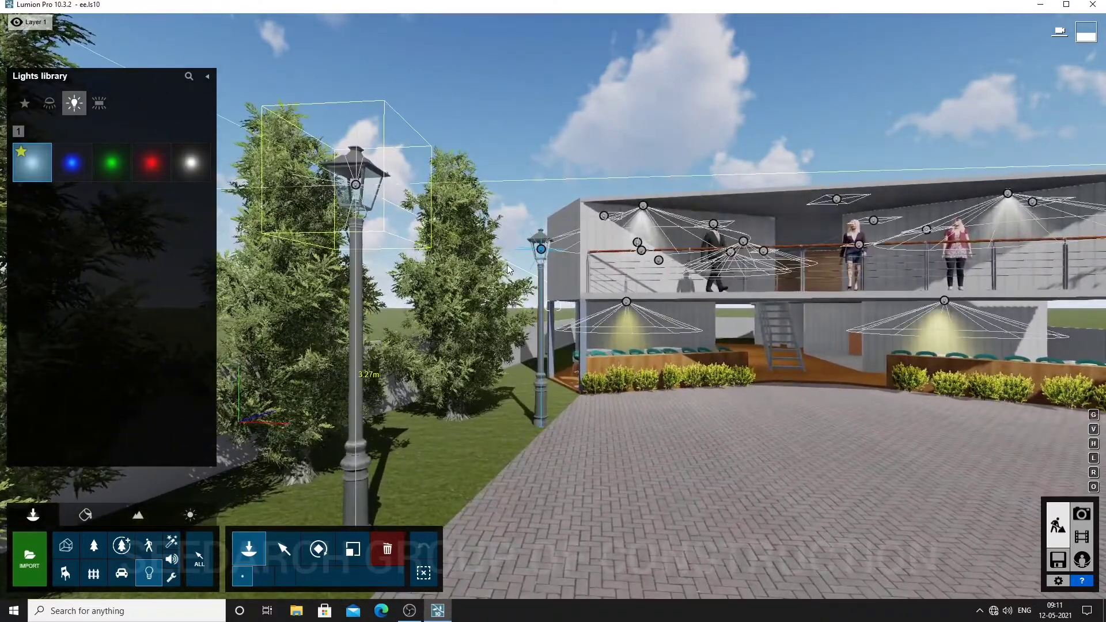
Step: Place a fill light inside the lantern of the outer lamp post on the right side of the forecourt
{"action": "right_click_drag", "start_coordinate": [507, 265], "coordinate": [693, 260]}
{"action": "key", "text": "w"}
{"action": "key", "text": "q"}
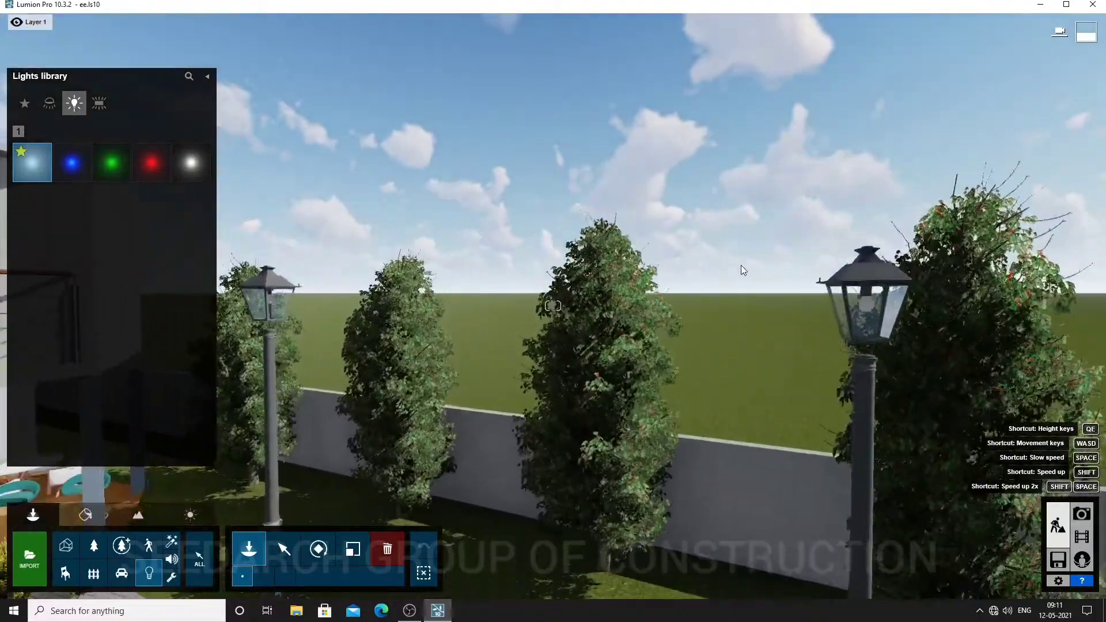
{"action": "key", "text": "e"}
{"action": "key", "text": "w"}
{"action": "key", "text": "d"}
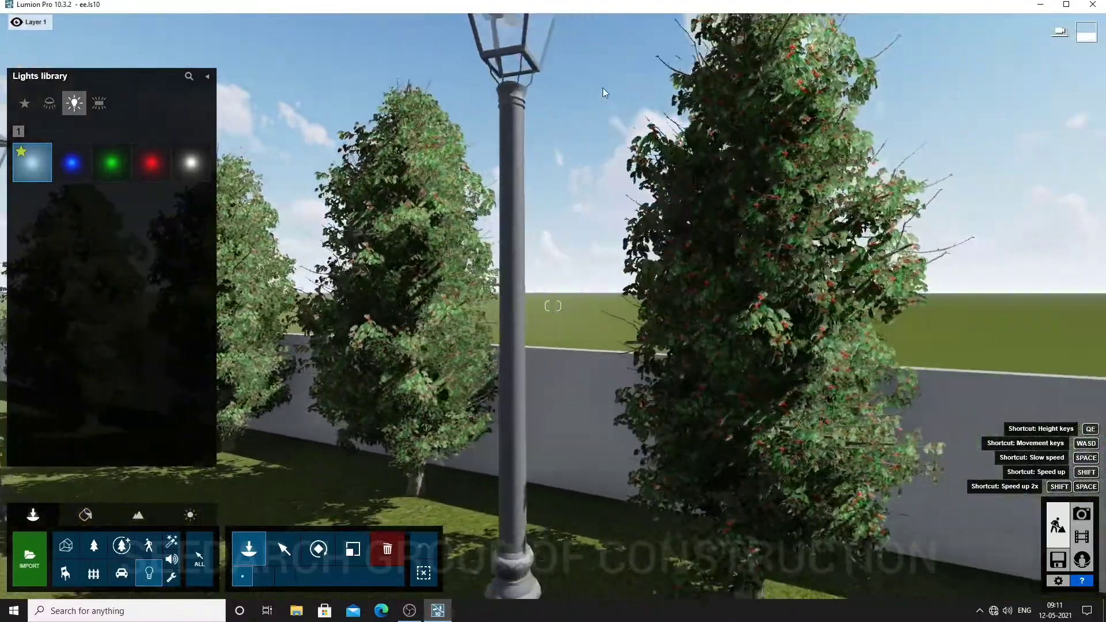
{"action": "key", "text": "s"}
{"action": "key", "text": "a"}
{"action": "mouse_move", "coordinate": [608, 141]}
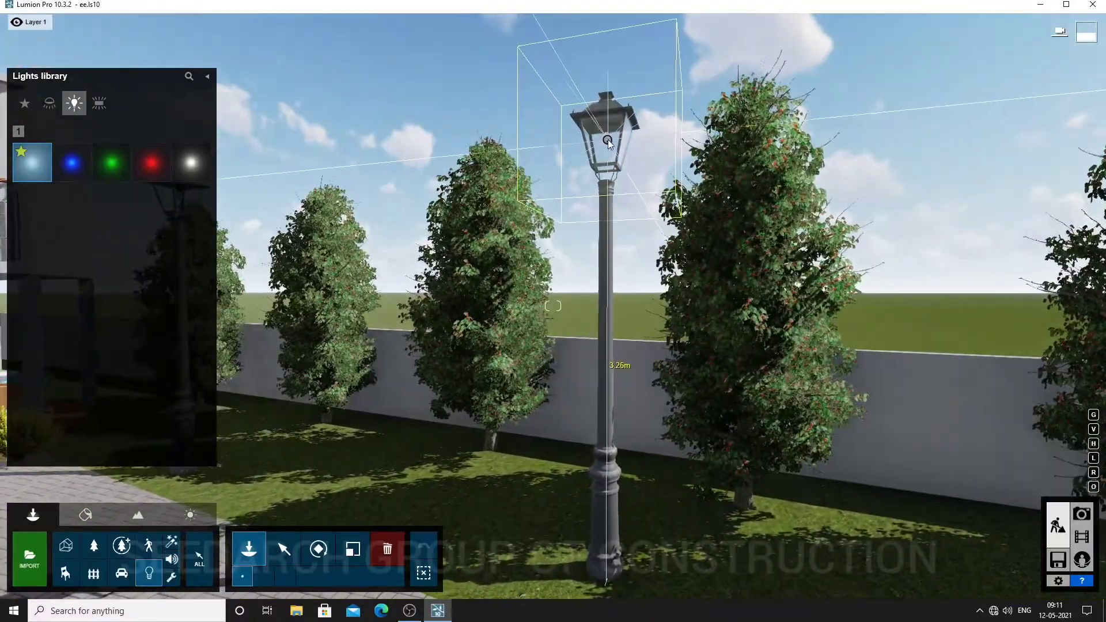
Step: Place a fill light inside the lantern of the right-hand lamp post closest to the building
{"action": "right_click_drag", "start_coordinate": [608, 141], "coordinate": [401, 147]}
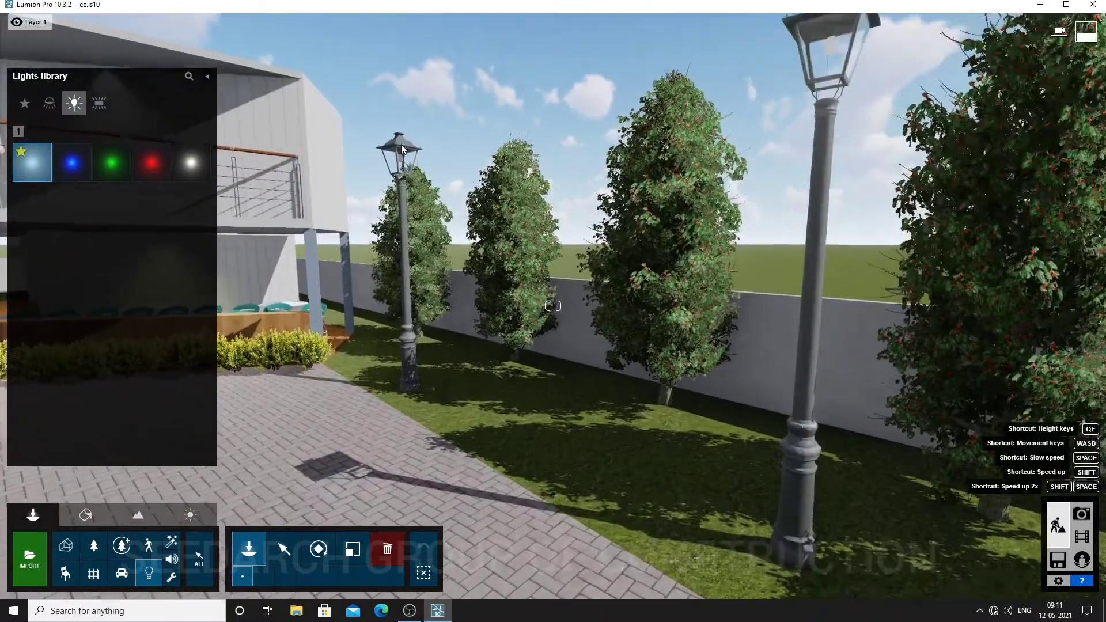
{"action": "key", "text": "w"}
{"action": "key", "text": "a"}
{"action": "key", "text": "q"}
{"action": "right_click_drag", "start_coordinate": [440, 59], "coordinate": [441, 83]}
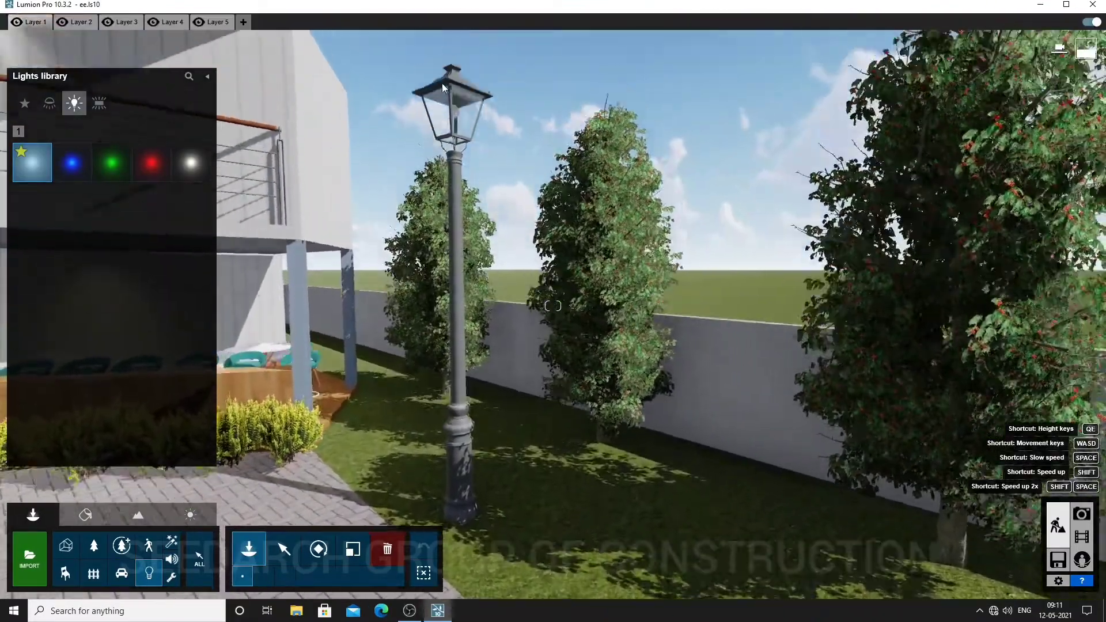
{"action": "key", "text": "d"}
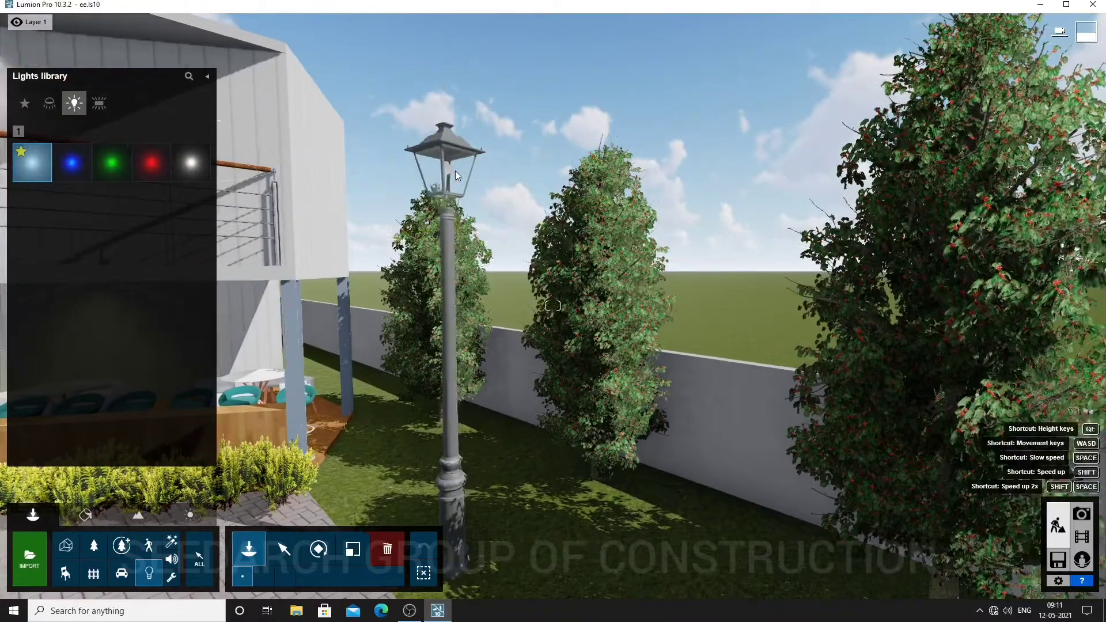
{"action": "key", "text": "d"}
Step: Lower the sun height below the horizon to turn the scene to night, with the whole forecourt in view
{"action": "right_click_drag", "start_coordinate": [455, 171], "coordinate": [392, 192]}
{"action": "key", "text": "s"}
{"action": "key", "text": "a"}
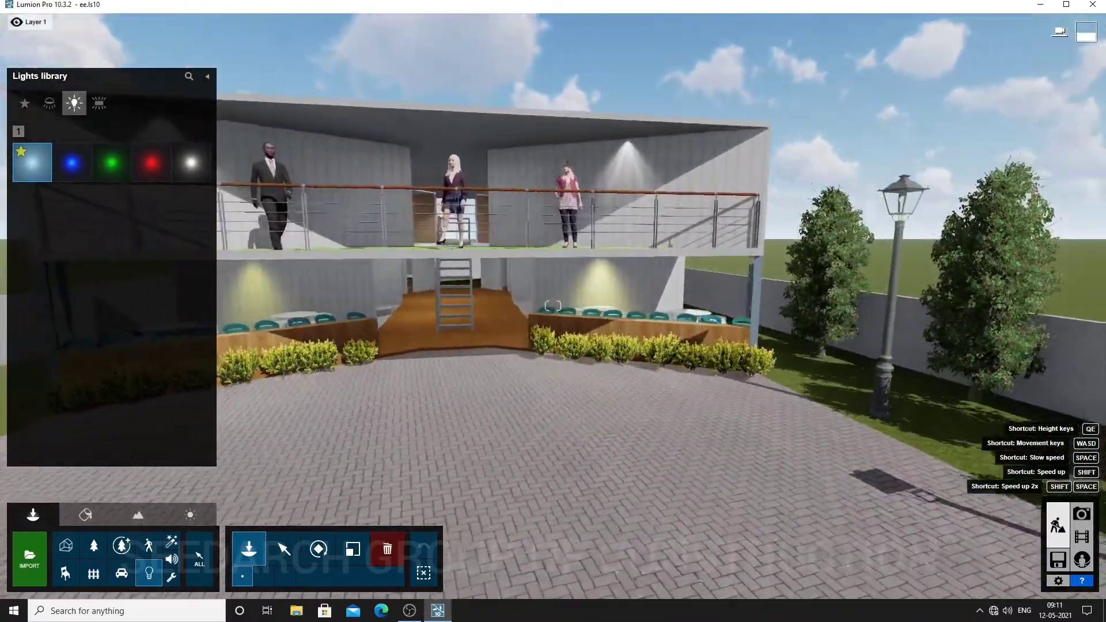
{"action": "key", "text": "s"}
{"action": "left_click", "coordinate": [191, 515]}
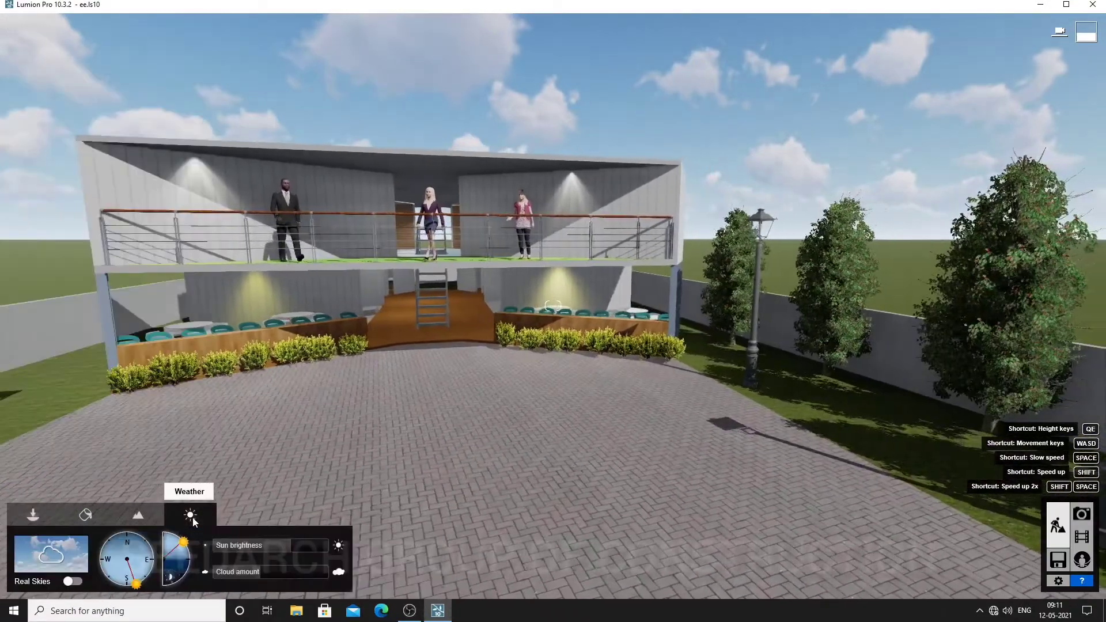
{"action": "right_click_drag", "start_coordinate": [580, 396], "coordinate": [504, 368]}
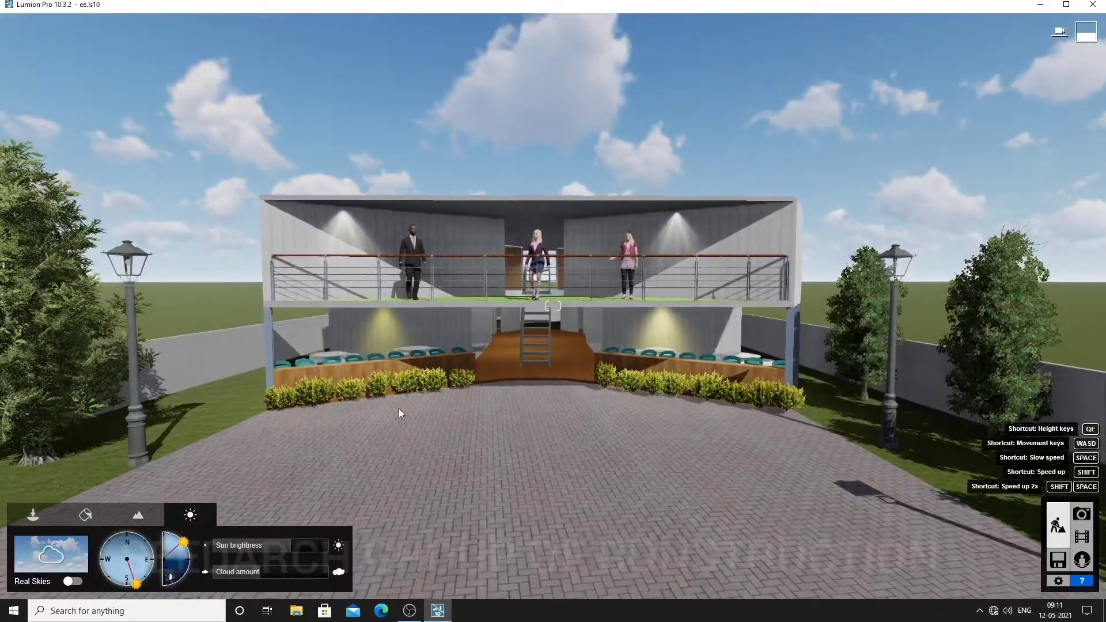
{"action": "left_click_drag", "start_coordinate": [183, 542], "coordinate": [184, 567]}
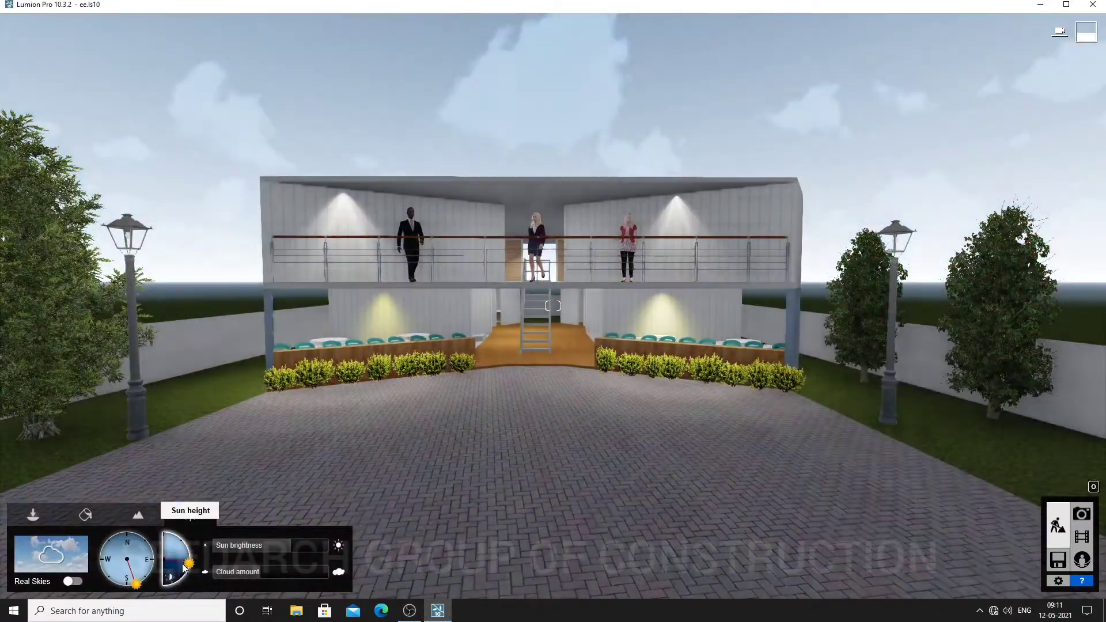
{"action": "key", "text": "s"}
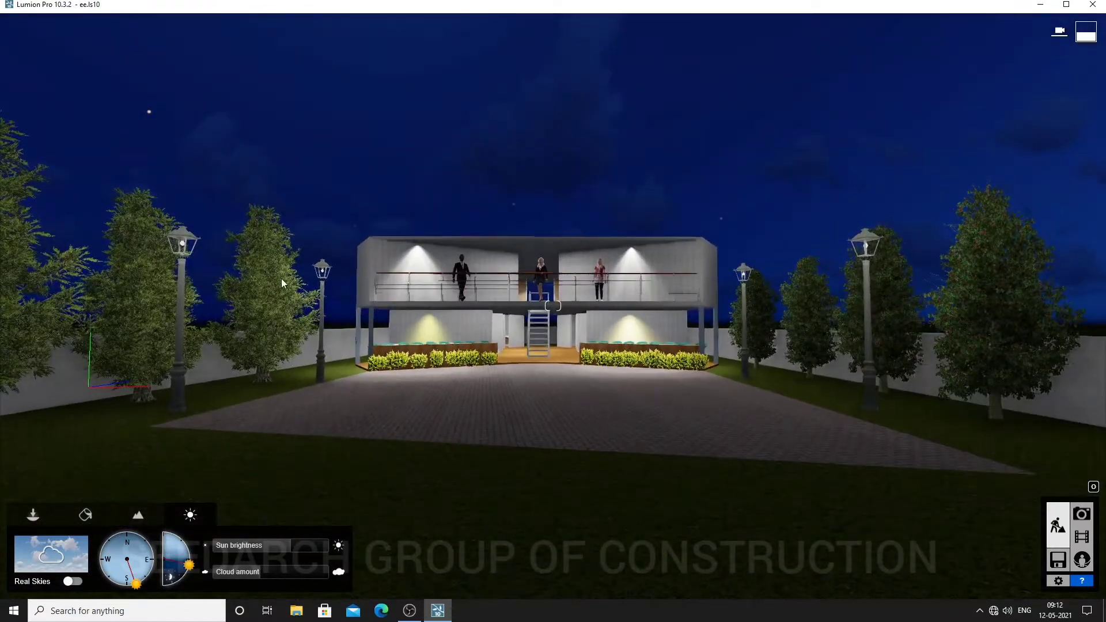
{"action": "key", "text": "w"}
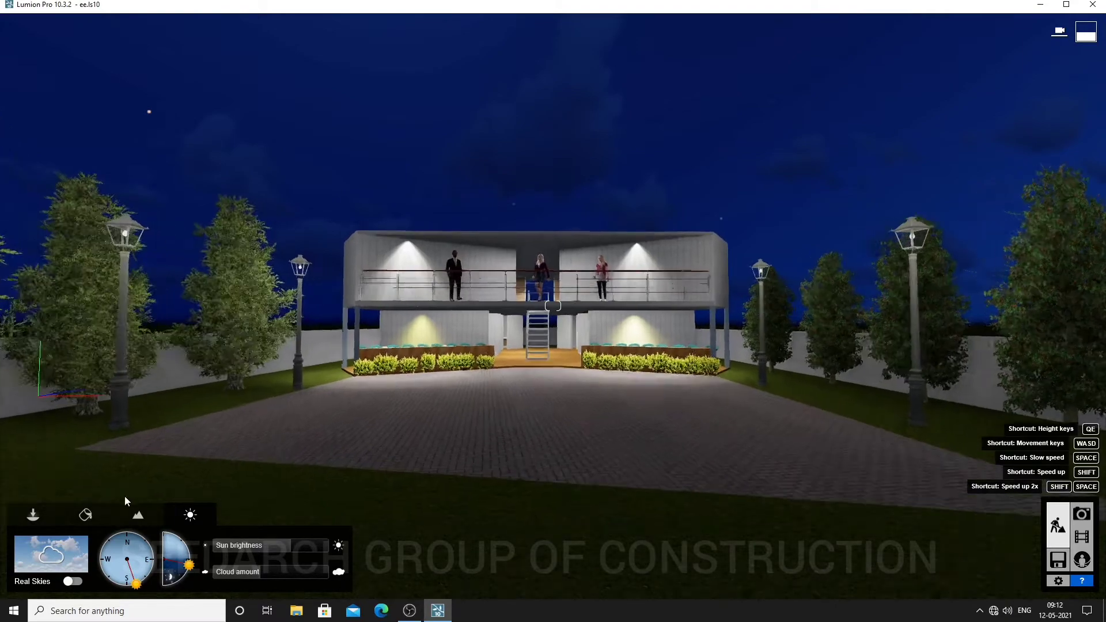
Step: Raise the brightness of the fill lights in the two outer lamp posts, first the right one and then the left
{"action": "left_click", "coordinate": [33, 514]}
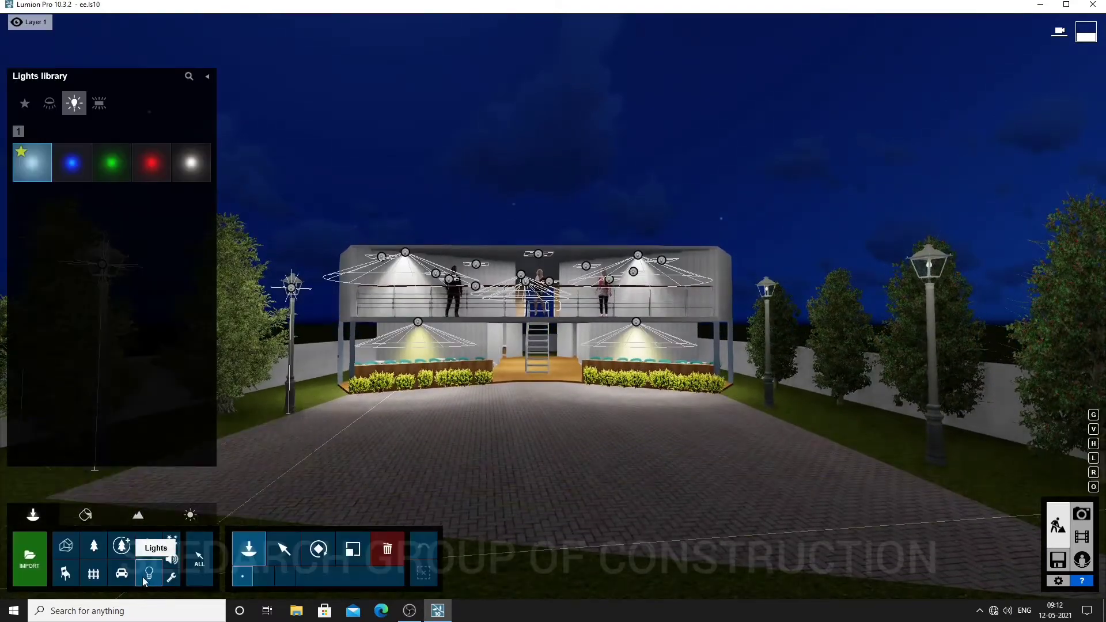
{"action": "left_click", "coordinate": [283, 549]}
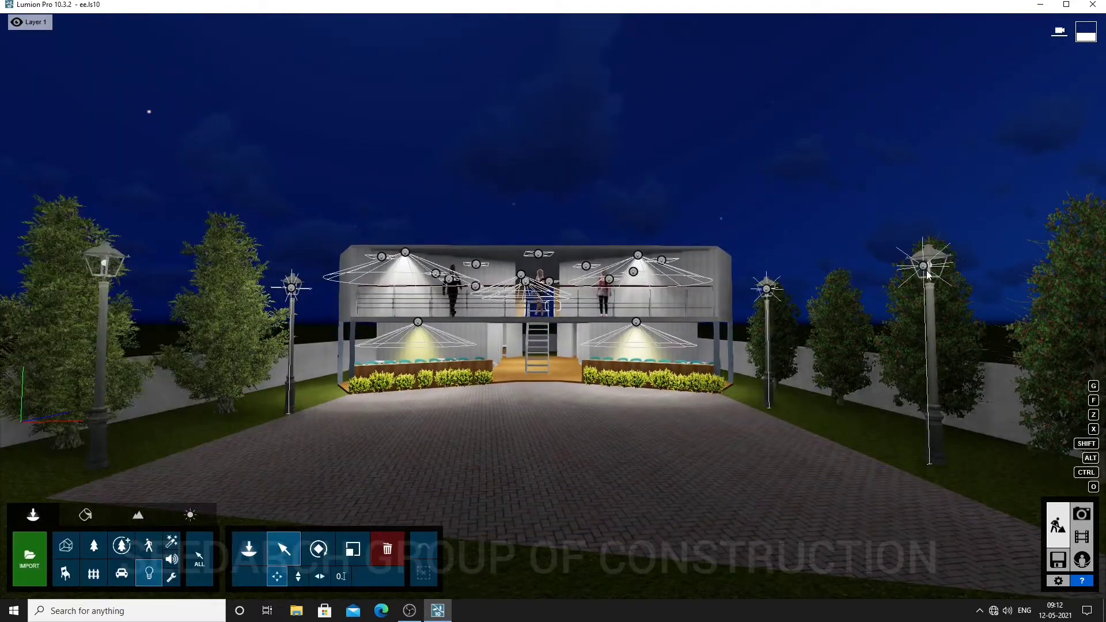
{"action": "left_click", "coordinate": [922, 269]}
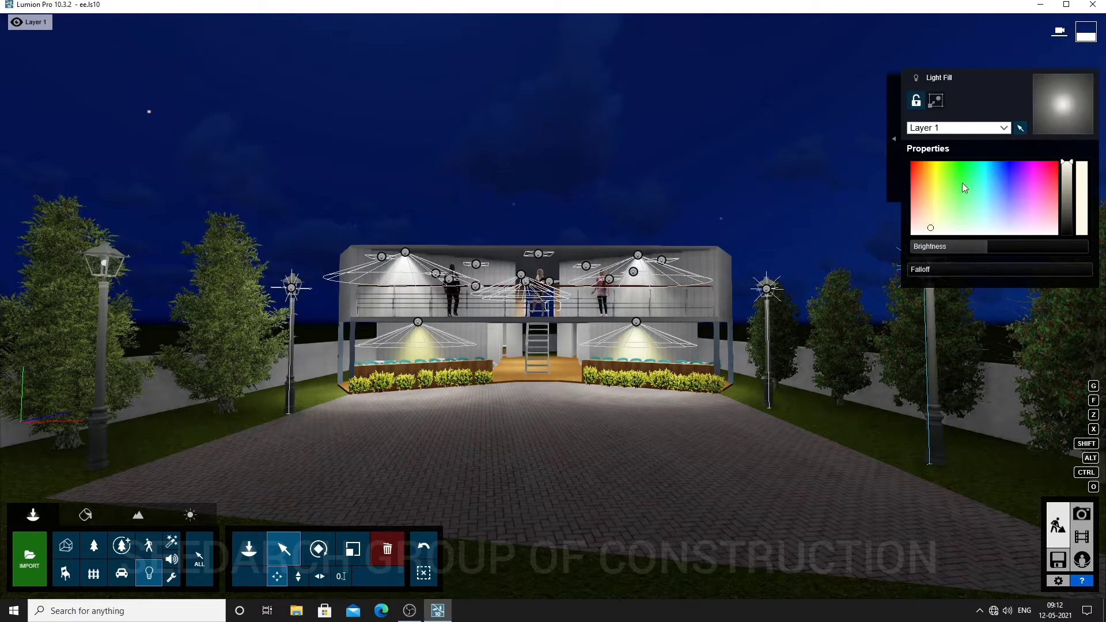
{"action": "left_click_drag", "start_coordinate": [1001, 250], "coordinate": [1016, 251]}
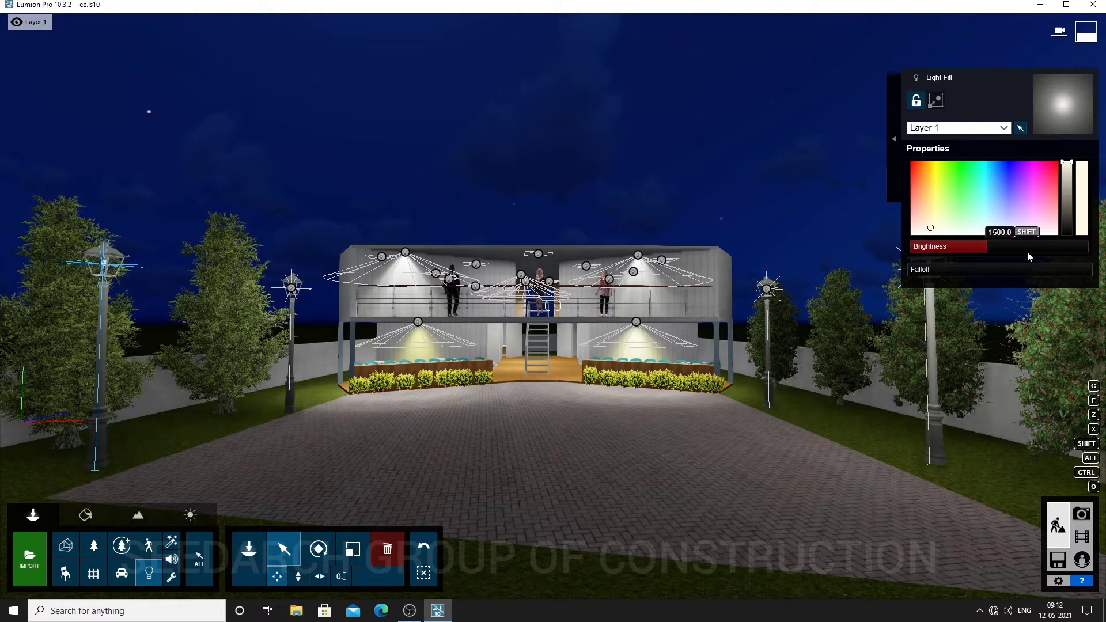
{"action": "mouse_move", "coordinate": [1028, 251]}
{"action": "left_mouse_down"}
{"action": "mouse_move", "coordinate": [1039, 251]}
{"action": "mouse_move", "coordinate": [1019, 255]}
{"action": "left_mouse_up"}
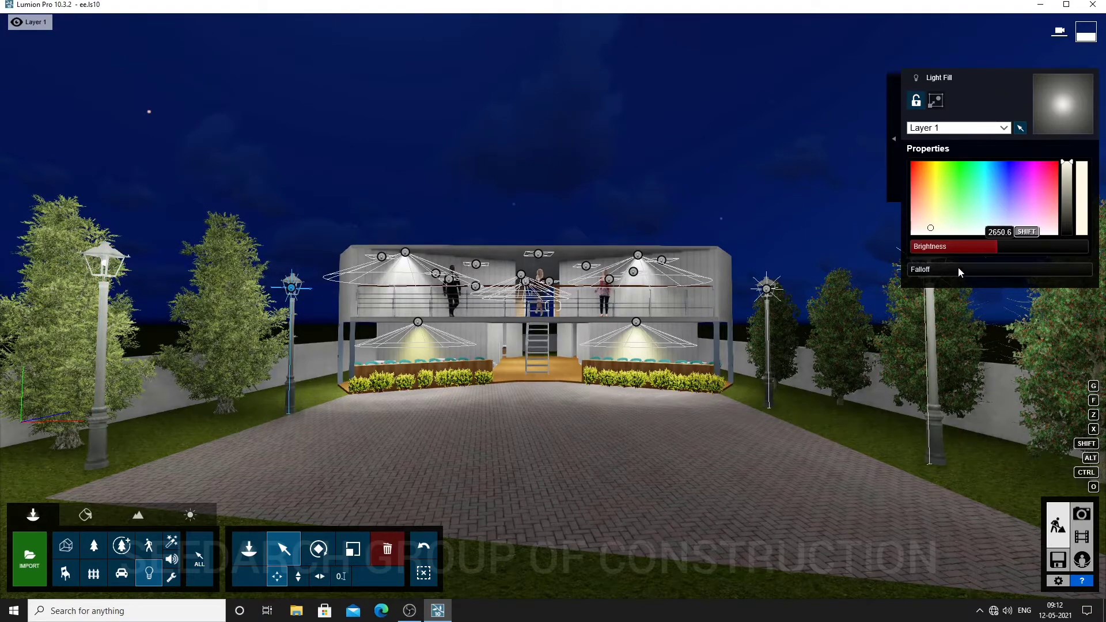
Step: Raise the brightness of the fill lights in the two lamp posts nearest the building, setting the right one to 4548.6
{"action": "key", "text": "a"}
{"action": "right_click_drag", "start_coordinate": [960, 273], "coordinate": [1019, 255]}
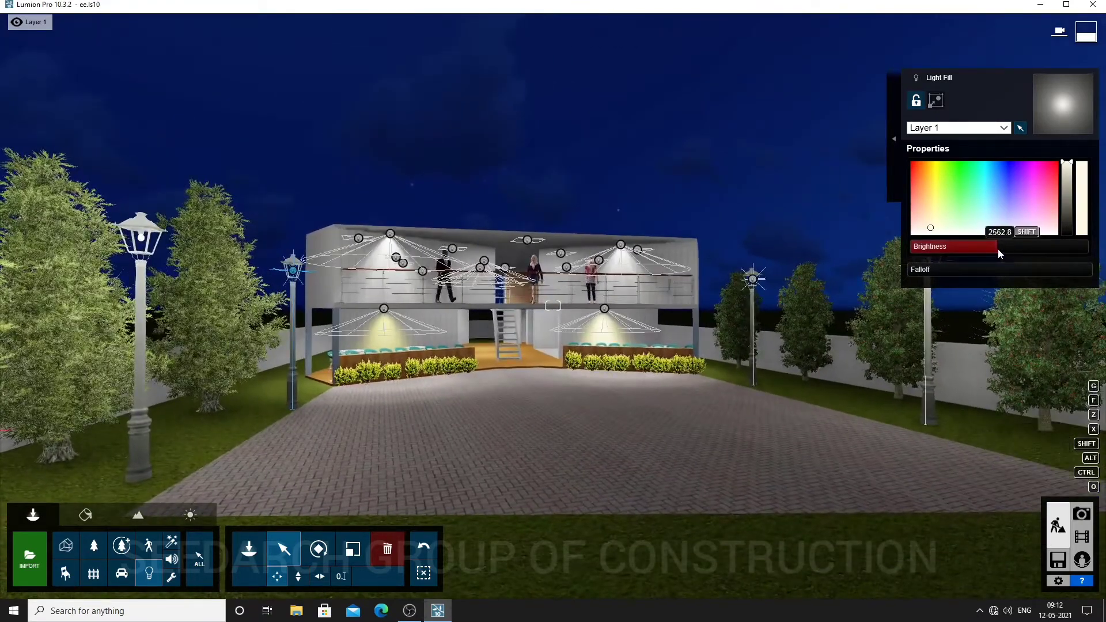
{"action": "mouse_move", "coordinate": [999, 250]}
{"action": "left_mouse_down"}
{"action": "mouse_move", "coordinate": [987, 249]}
{"action": "mouse_move", "coordinate": [1023, 252]}
{"action": "mouse_move", "coordinate": [1008, 254]}
{"action": "left_mouse_up"}
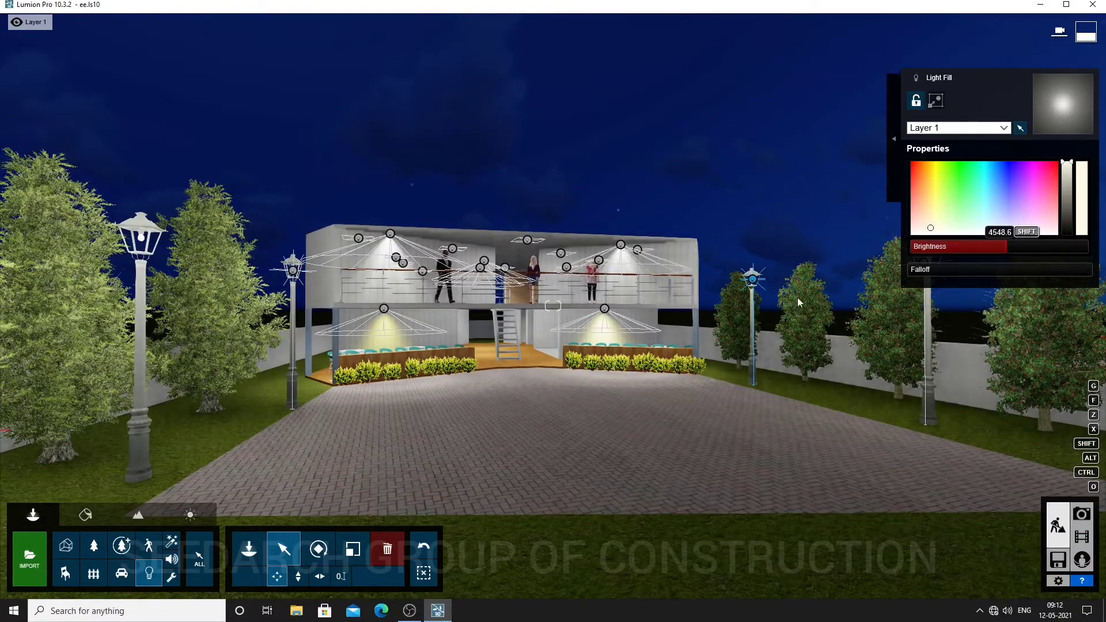
Step: Change the colour of the fill light in the left outer lamp post to a warm yellow
{"action": "right_click_drag", "start_coordinate": [726, 317], "coordinate": [680, 313]}
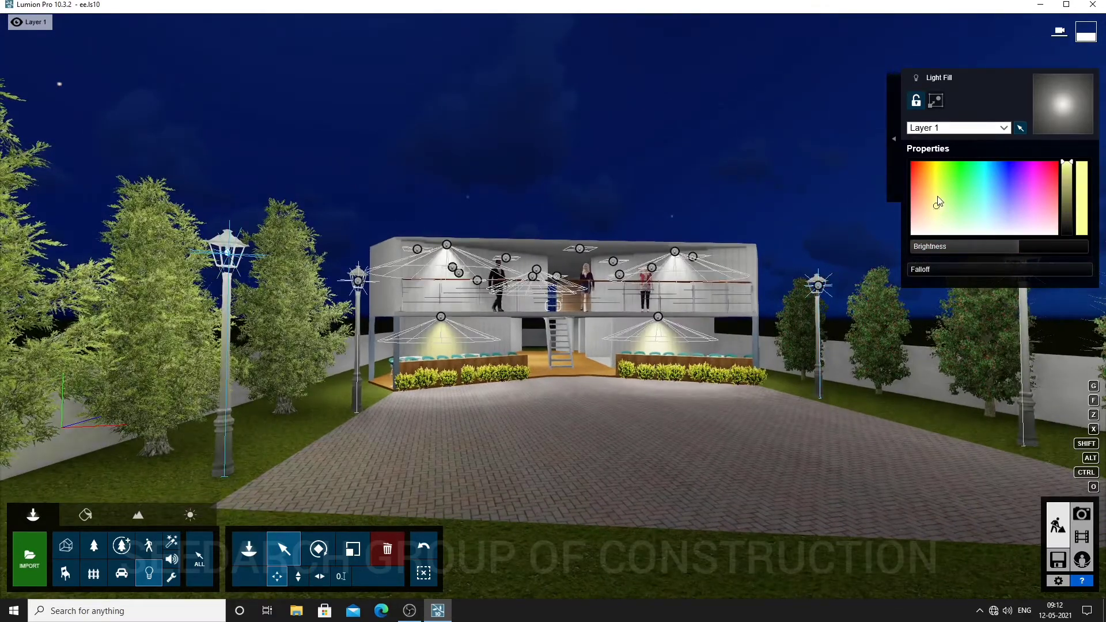
{"action": "left_click_drag", "start_coordinate": [937, 188], "coordinate": [937, 196]}
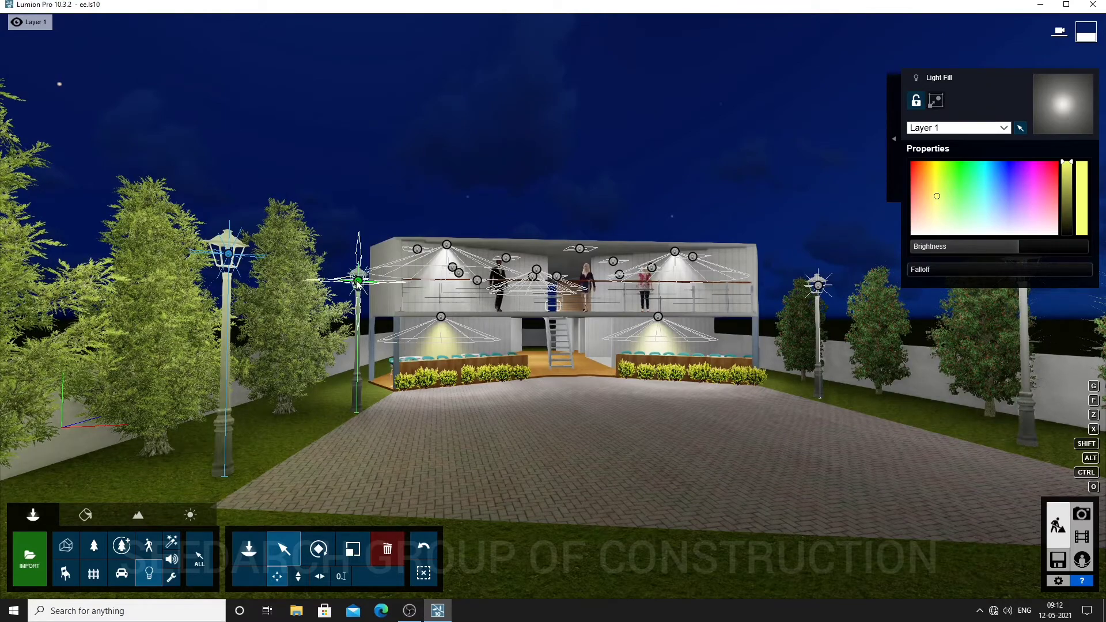
{"action": "key", "text": "w"}
{"action": "key", "text": "d"}
{"action": "right_click_drag", "start_coordinate": [568, 349], "coordinate": [652, 351]}
{"action": "key", "text": "d"}
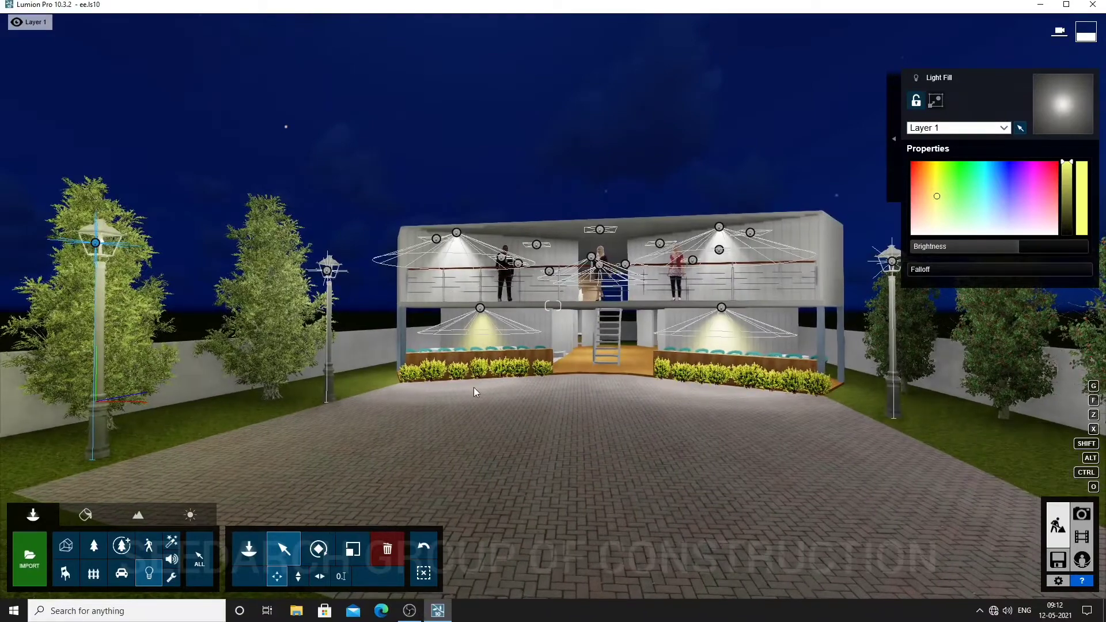
{"action": "key", "text": "d"}
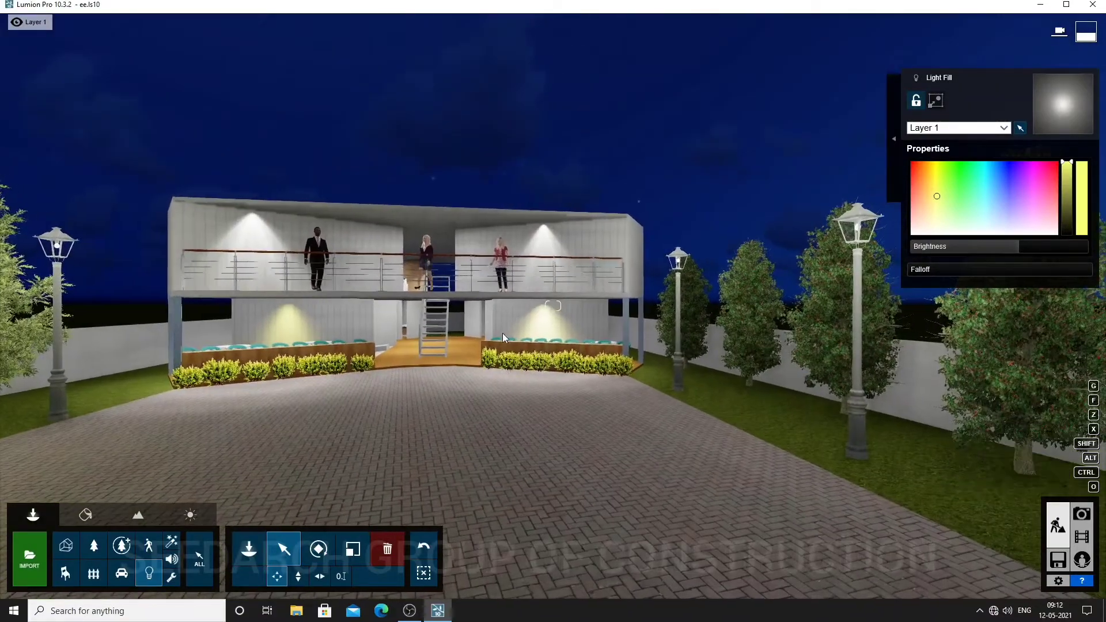
Step: Switch to Photo mode, select the empty photo slot 4 and frame the building's front from a camera height of 1.24 m
{"action": "left_click", "coordinate": [1085, 519]}
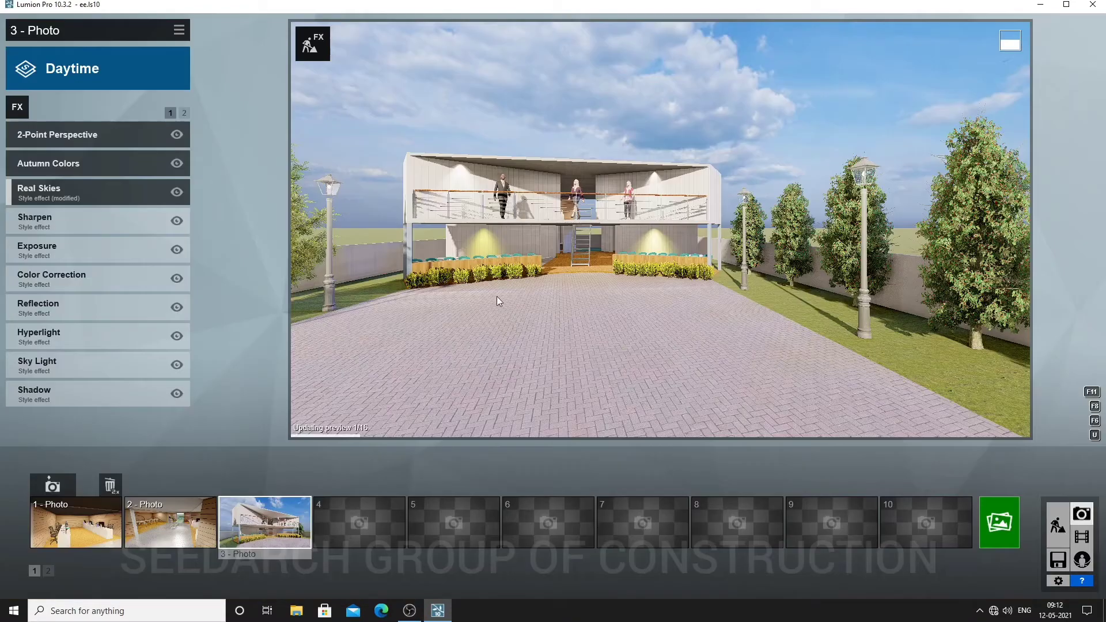
{"action": "left_click", "coordinate": [350, 521]}
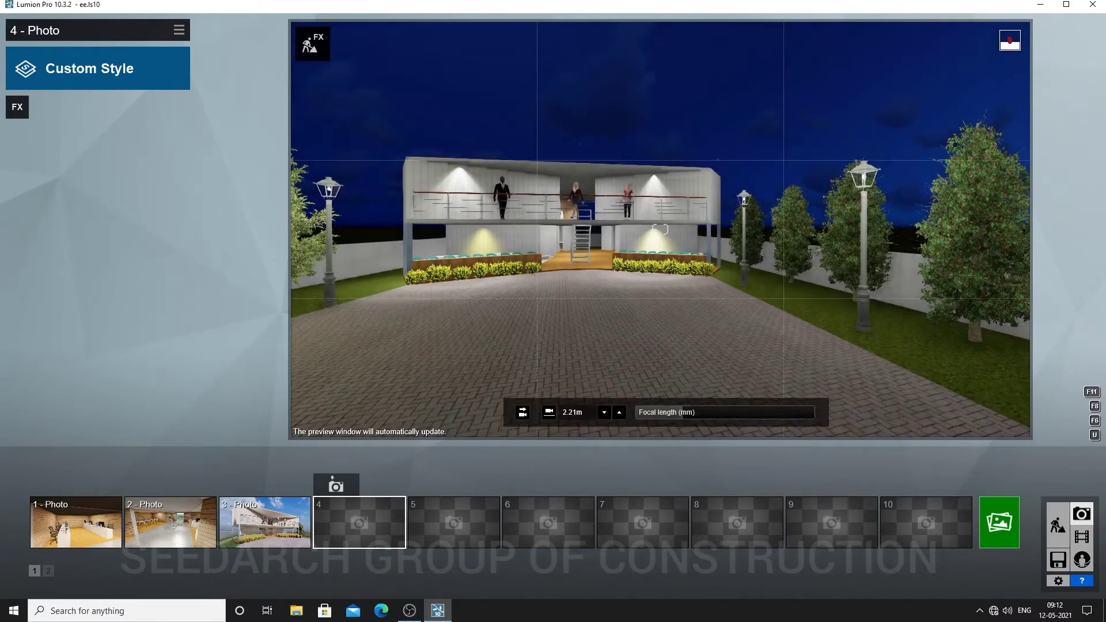
{"action": "key", "text": "s"}
{"action": "key", "text": "a"}
{"action": "key", "text": "w"}
{"action": "right_click_drag", "start_coordinate": [525, 321], "coordinate": [527, 296]}
{"action": "key", "text": "e"}
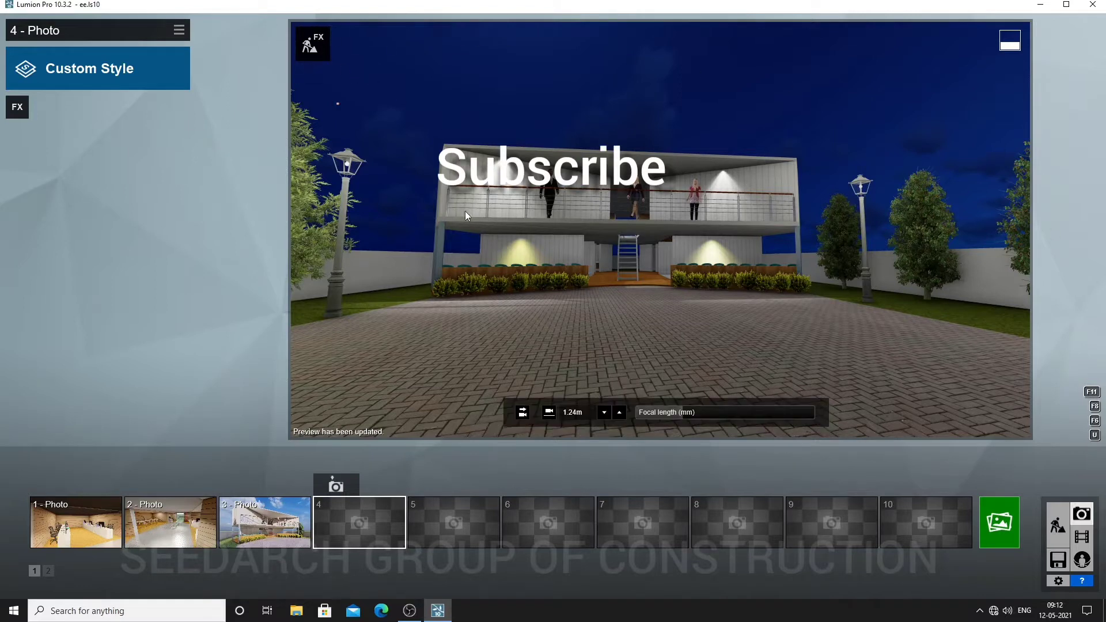
Step: Apply the Night style to photo 4 and view the building's front from a higher camera position
{"action": "left_click", "coordinate": [74, 75]}
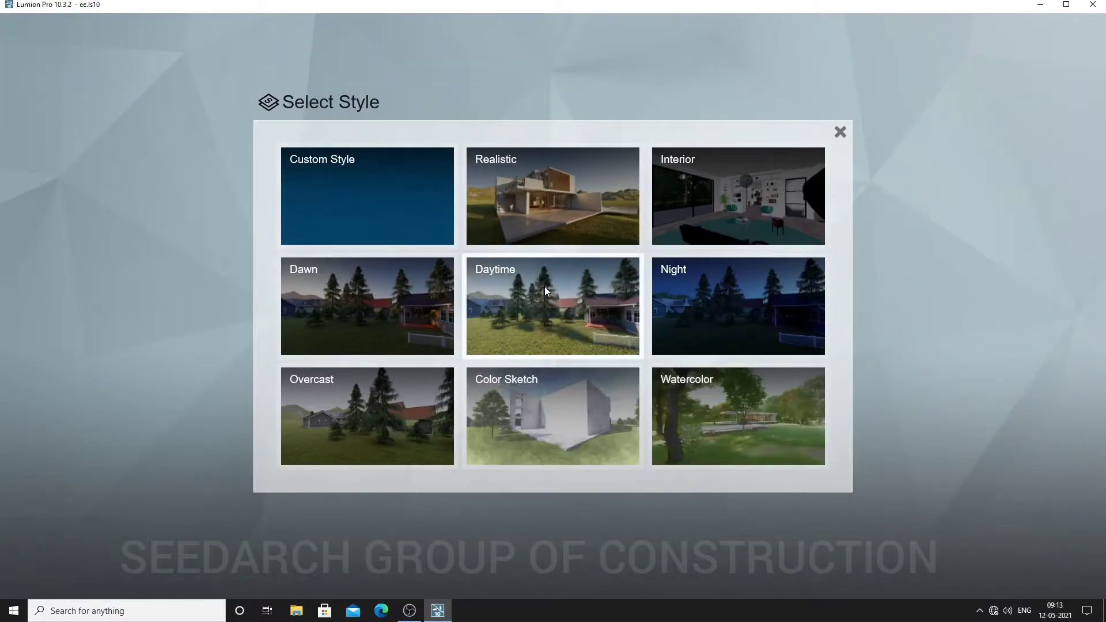
{"action": "left_click", "coordinate": [710, 304]}
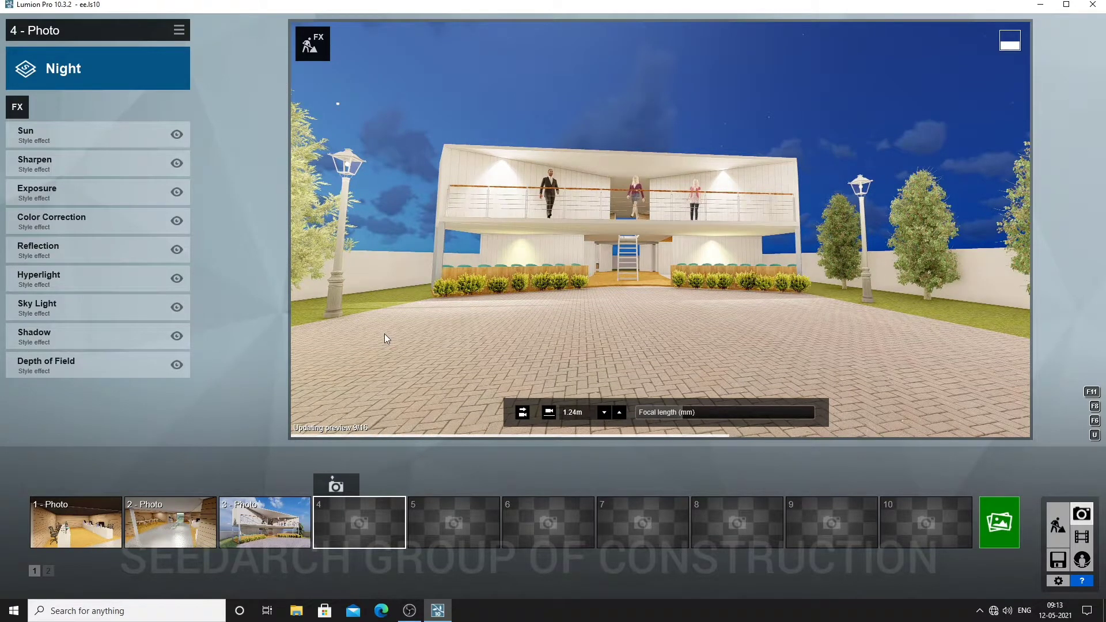
{"action": "key", "text": "q"}
{"action": "right_click_drag", "start_coordinate": [864, 237], "coordinate": [746, 310]}
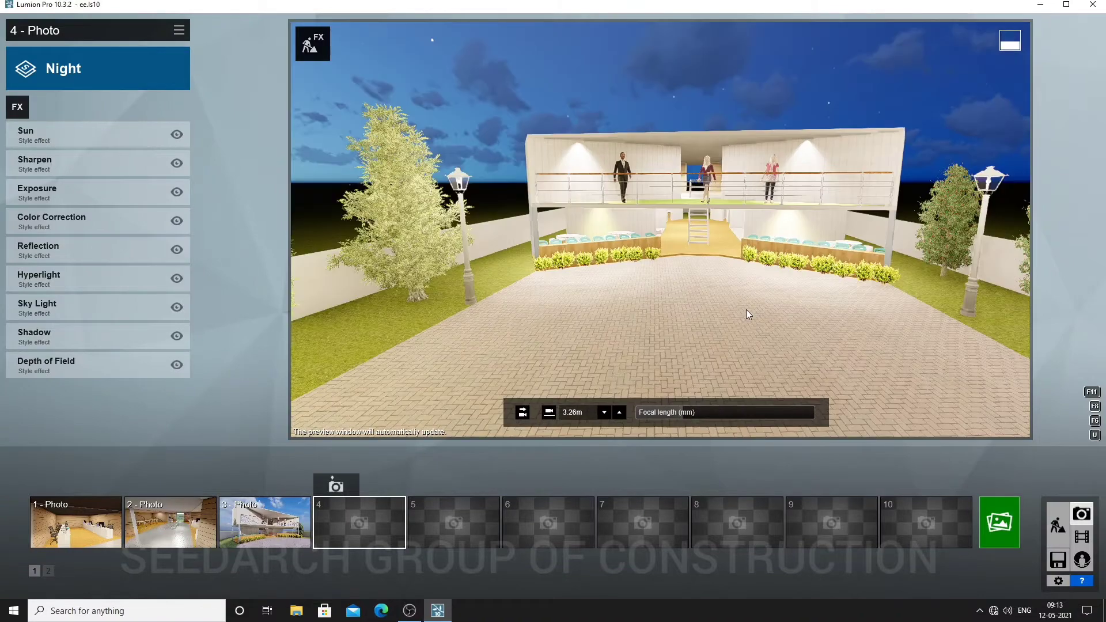
{"action": "key", "text": "e"}
Step: Open the scene for building with effects and lower the brightness of the fill light in the left lamp post nearest the building
{"action": "left_click", "coordinate": [1060, 527]}
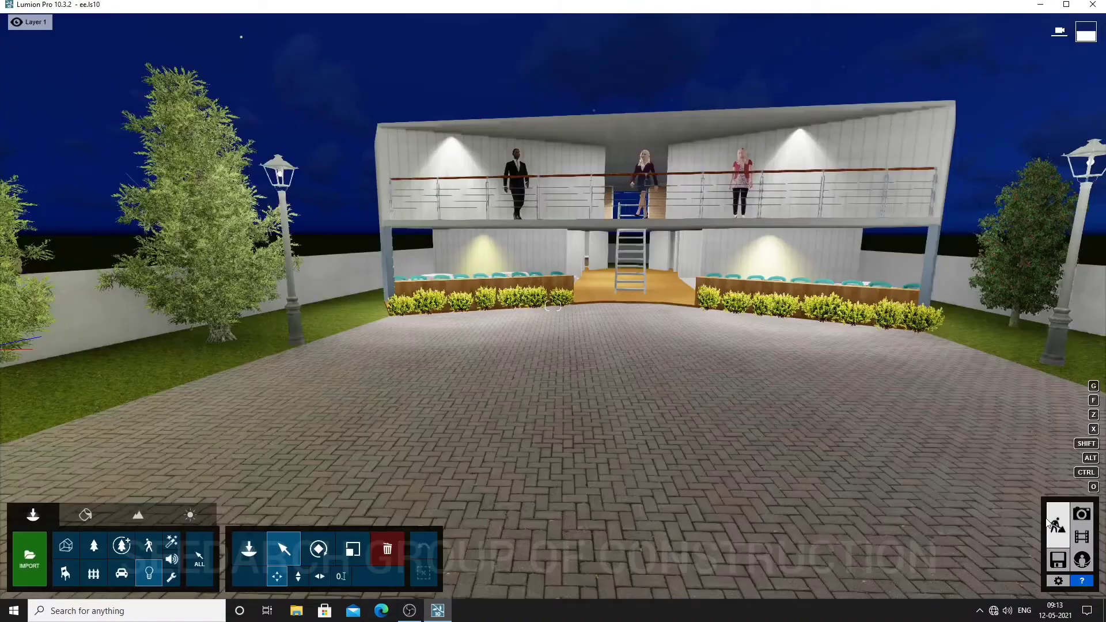
{"action": "left_click", "coordinate": [1082, 514]}
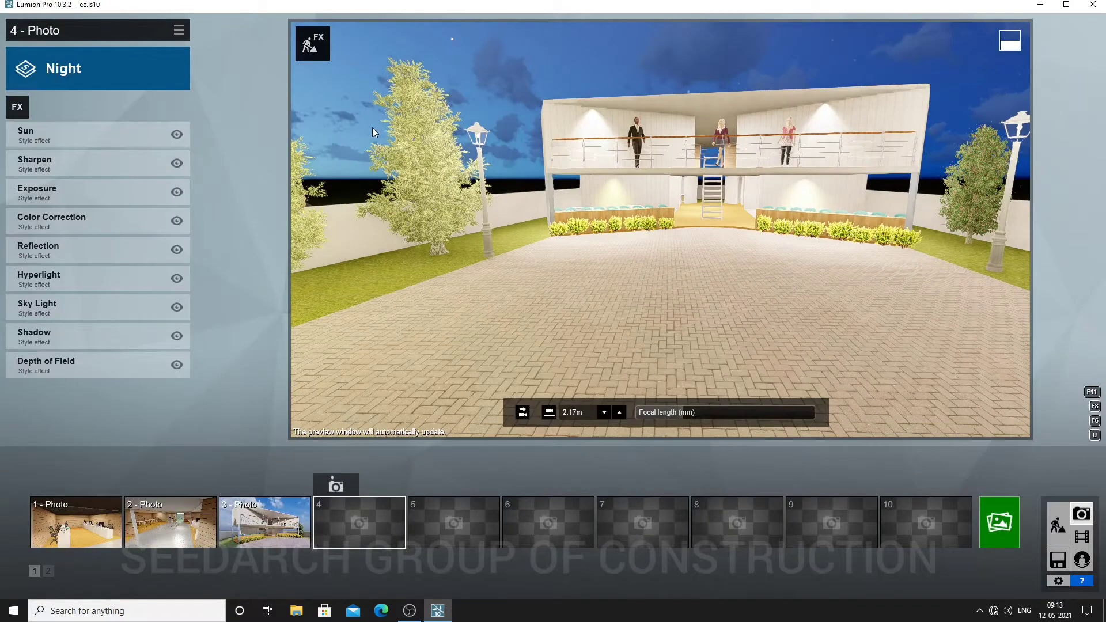
{"action": "left_click", "coordinate": [311, 47]}
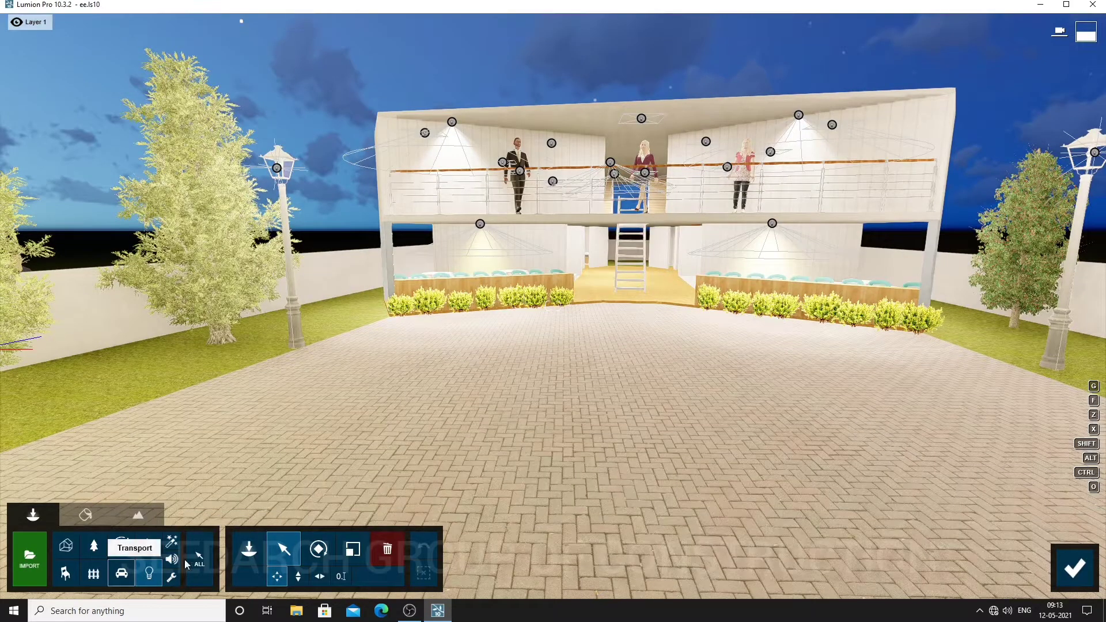
{"action": "left_click", "coordinate": [277, 170]}
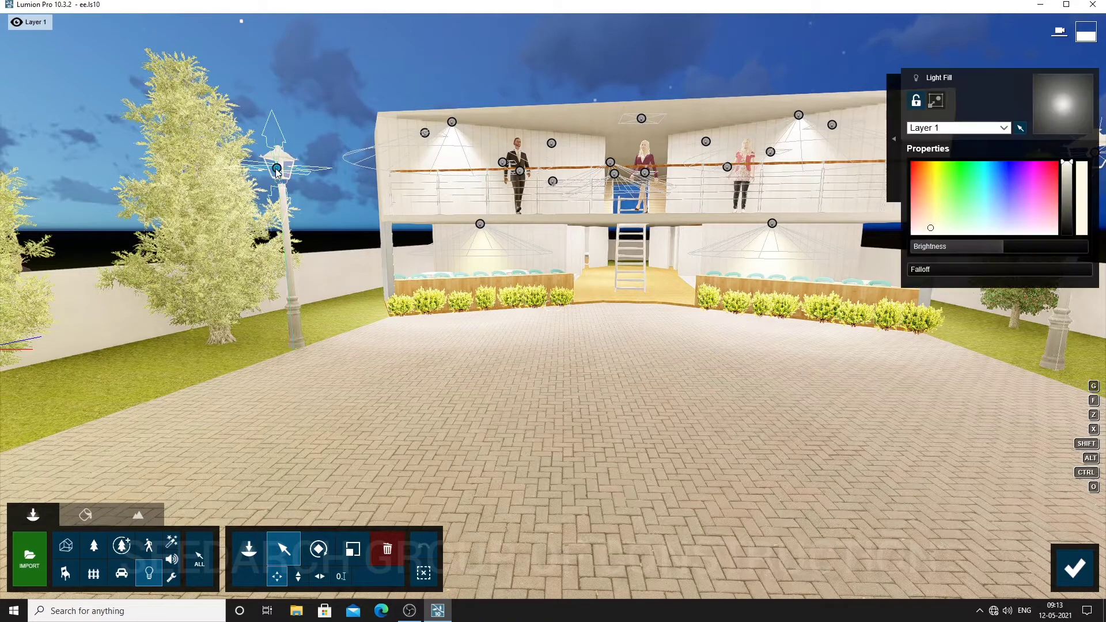
{"action": "left_click_drag", "start_coordinate": [936, 242], "coordinate": [962, 255]}
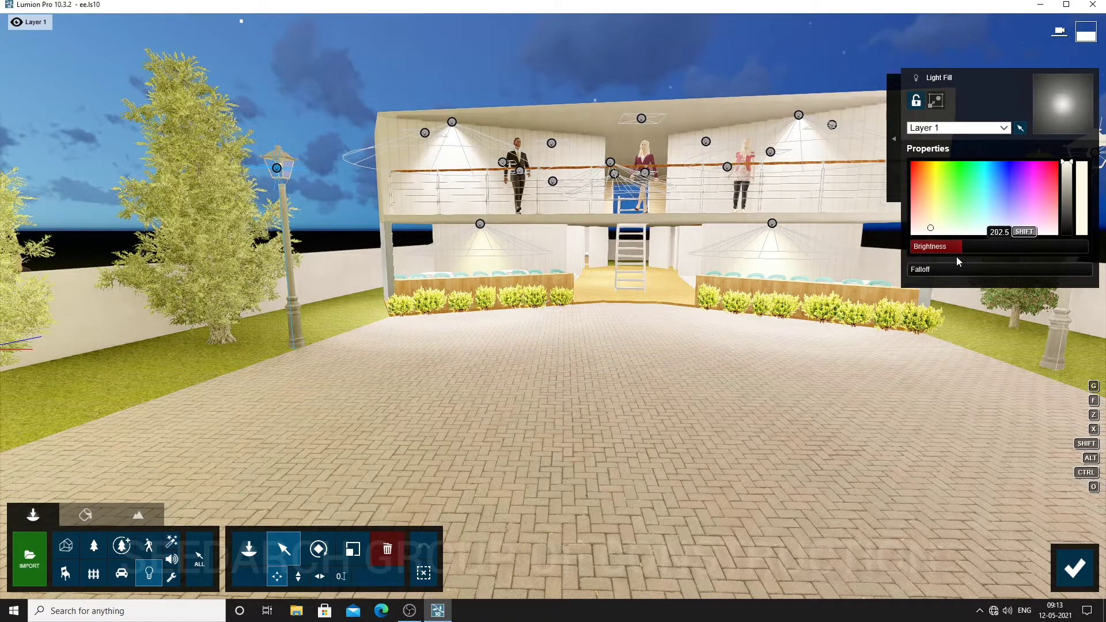
Step: Lower the brightness of the yellow fill light in the left outer lamp post to 151.9
{"action": "right_click_drag", "start_coordinate": [700, 251], "coordinate": [171, 243]}
{"action": "key", "text": "s"}
{"action": "key", "text": "a"}
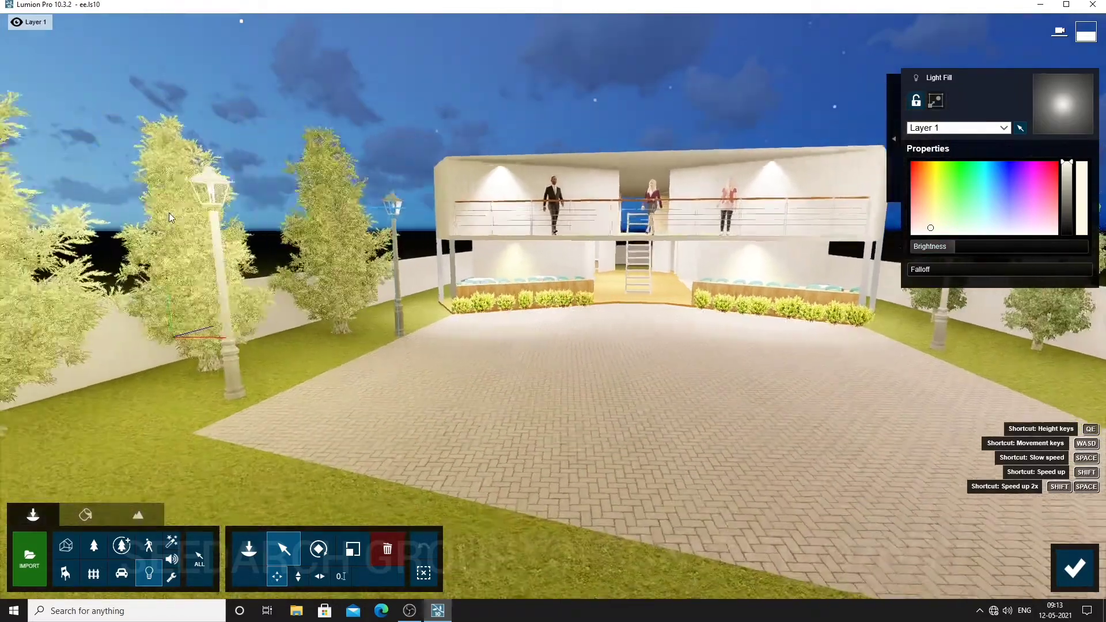
{"action": "left_click", "coordinate": [257, 198]}
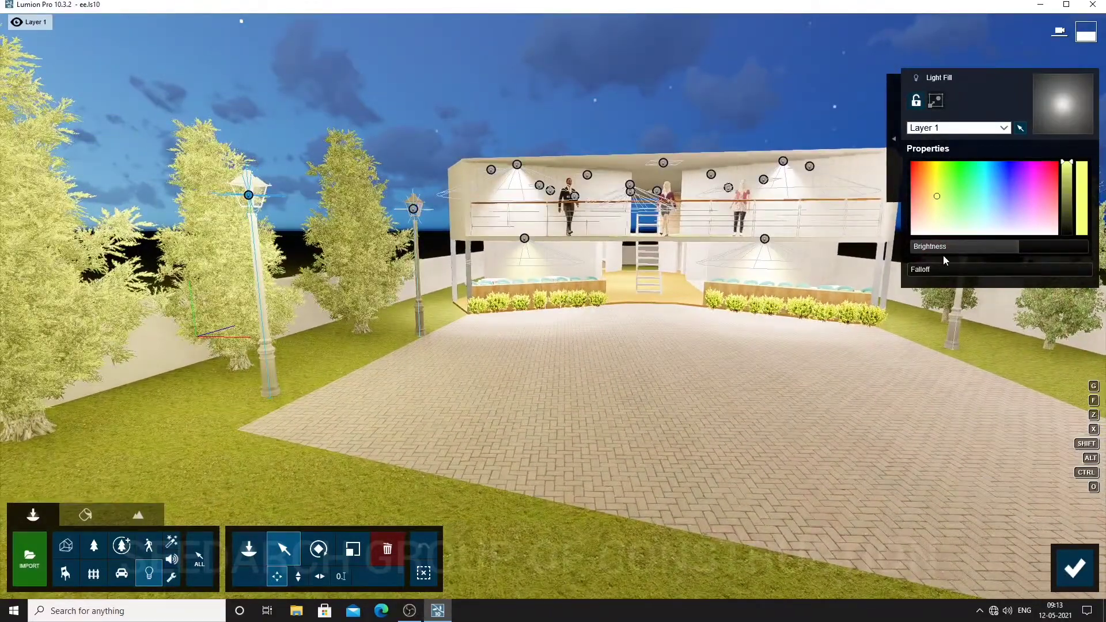
{"action": "left_click_drag", "start_coordinate": [1023, 251], "coordinate": [960, 254]}
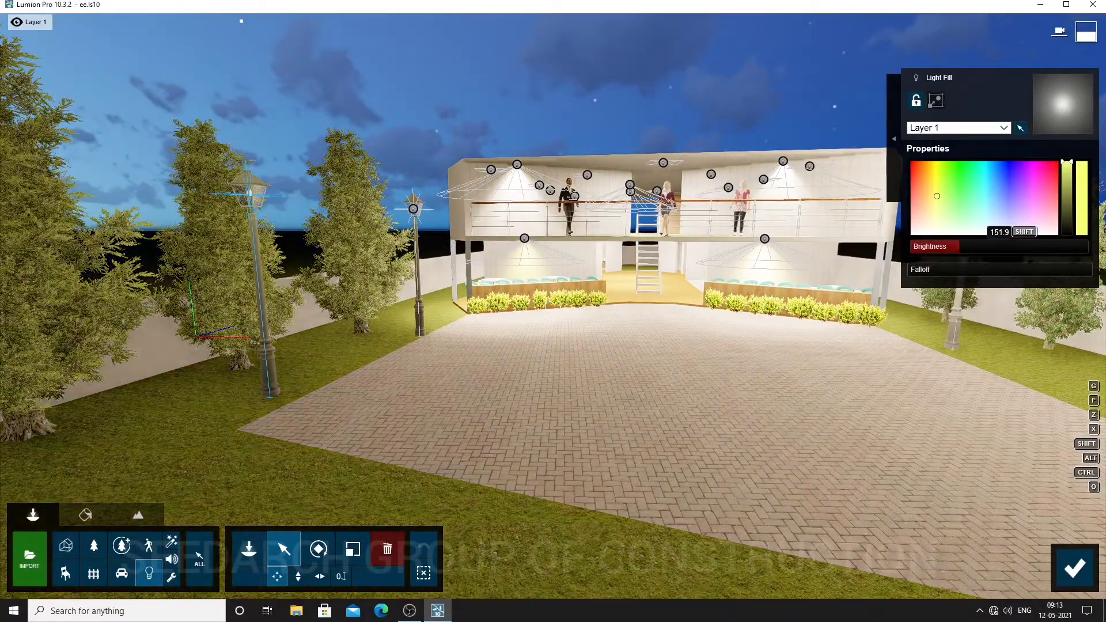
Step: Lower the brightness of the fill lights in the two lamp posts on the right, setting the outer one to 361.8
{"action": "right_click_drag", "start_coordinate": [633, 208], "coordinate": [725, 206]}
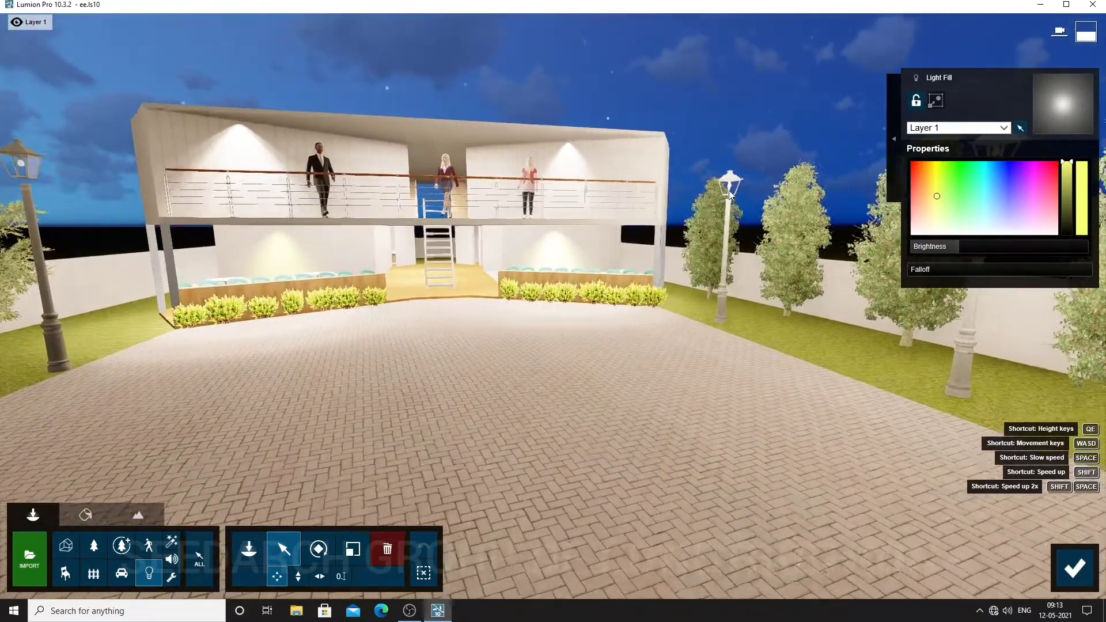
{"action": "left_click", "coordinate": [715, 184]}
{"action": "left_click_drag", "start_coordinate": [922, 248], "coordinate": [966, 247]}
{"action": "right_click_drag", "start_coordinate": [553, 295], "coordinate": [583, 285]}
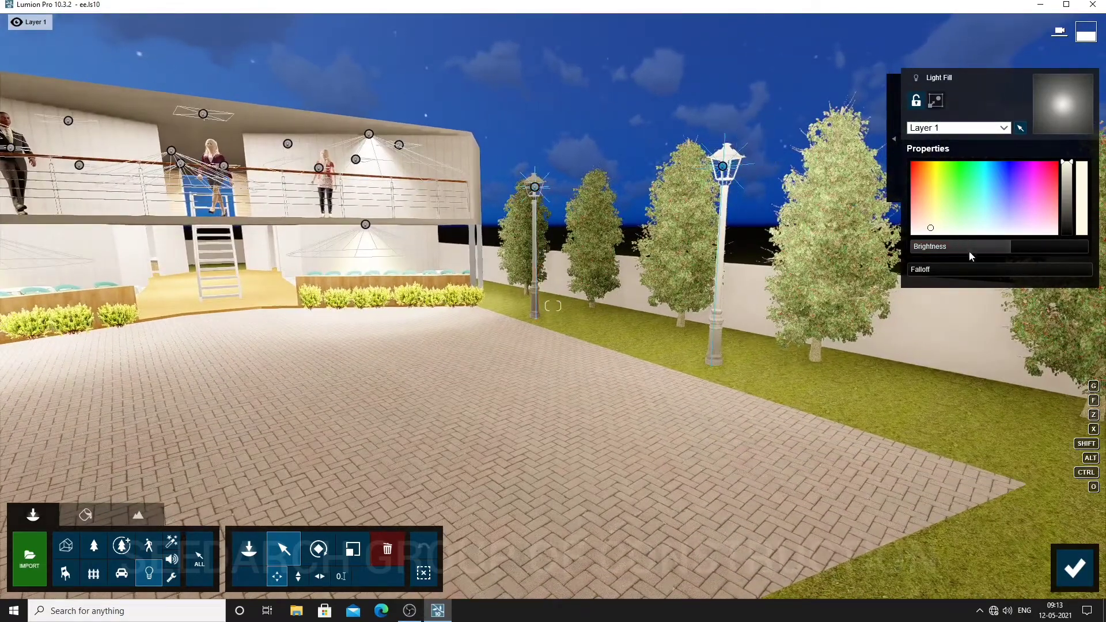
{"action": "left_click_drag", "start_coordinate": [969, 251], "coordinate": [969, 248]}
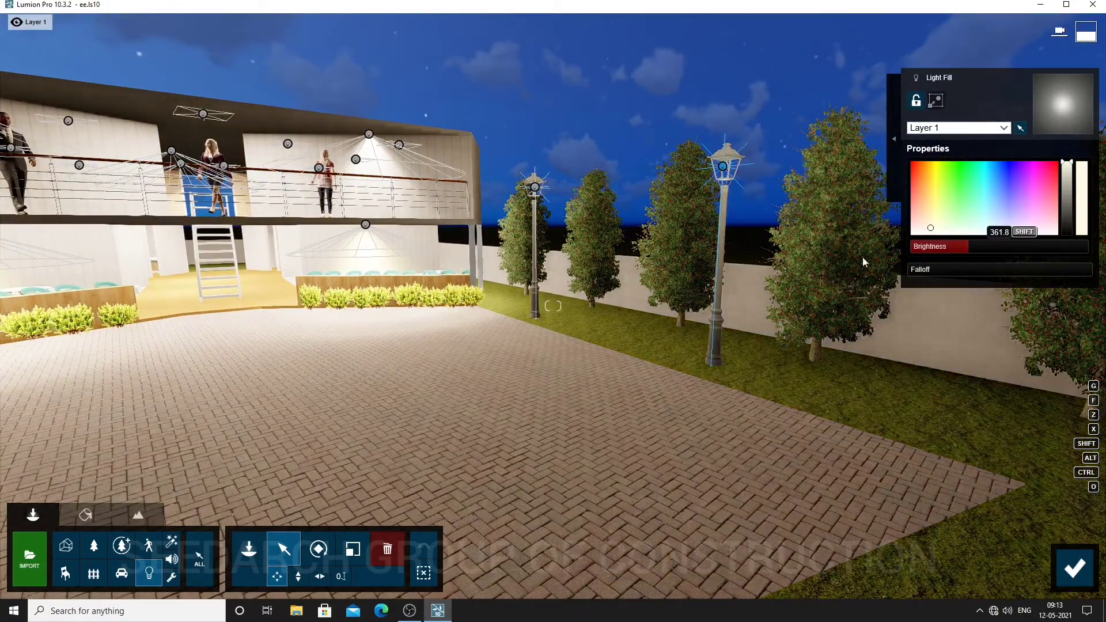
Step: Return to Photo mode and frame the building at an angle from its left corner, with a lamp post in the foreground and a 1.38 m camera height
{"action": "right_click_drag", "start_coordinate": [862, 257], "coordinate": [576, 295]}
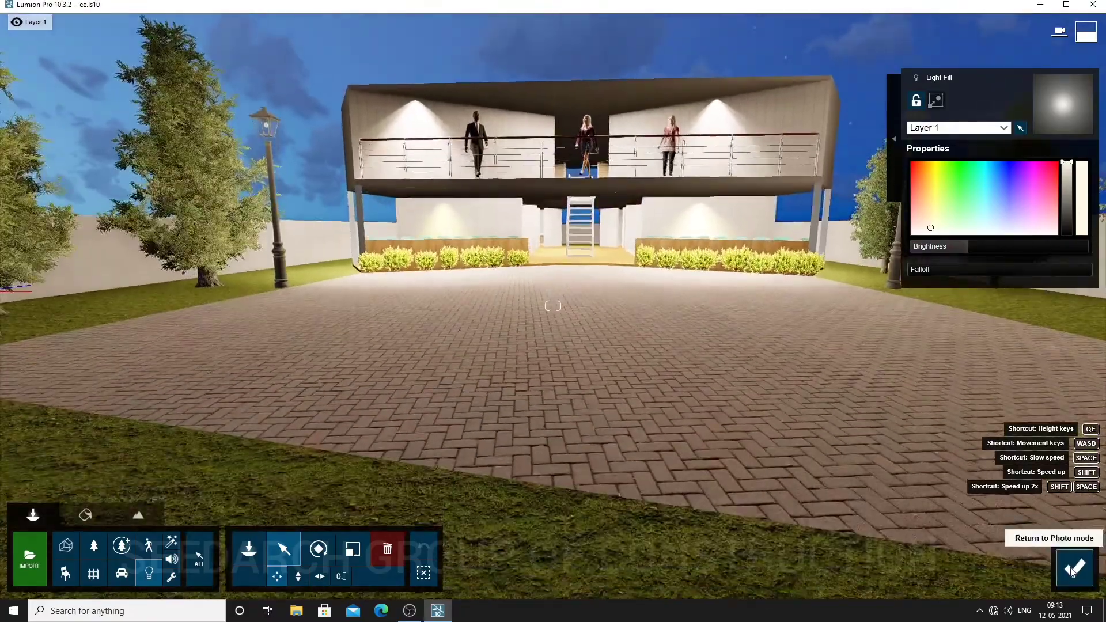
{"action": "left_click", "coordinate": [1075, 569]}
{"action": "key", "text": "w"}
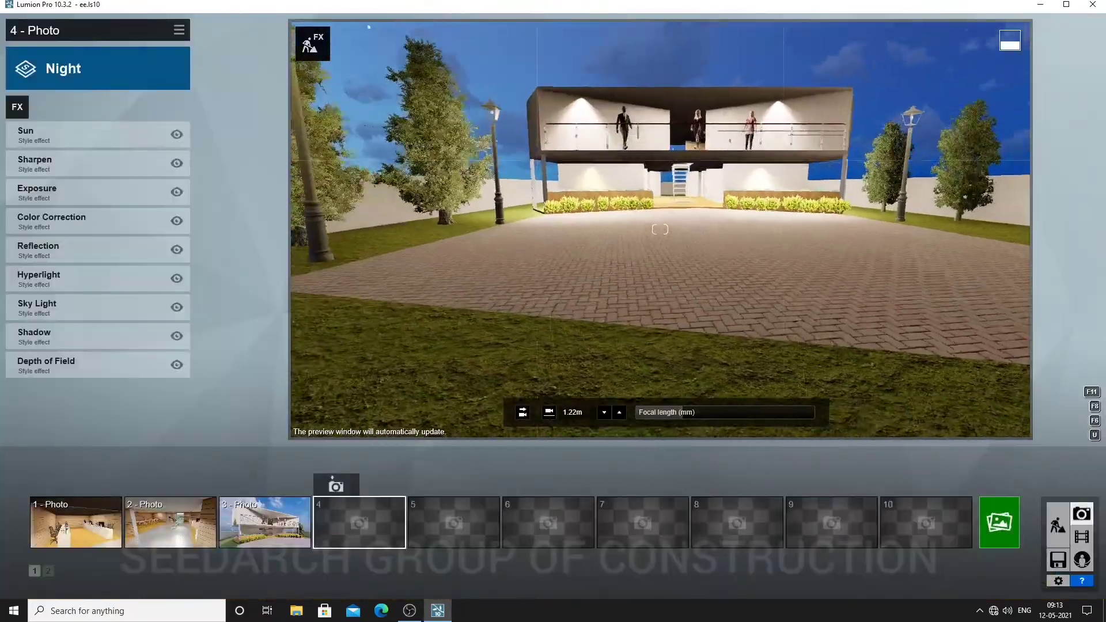
{"action": "mouse_move", "coordinate": [703, 175]}
{"action": "right_mouse_down"}
{"action": "mouse_move", "coordinate": [718, 173]}
{"action": "mouse_move", "coordinate": [697, 157]}
{"action": "right_mouse_up"}
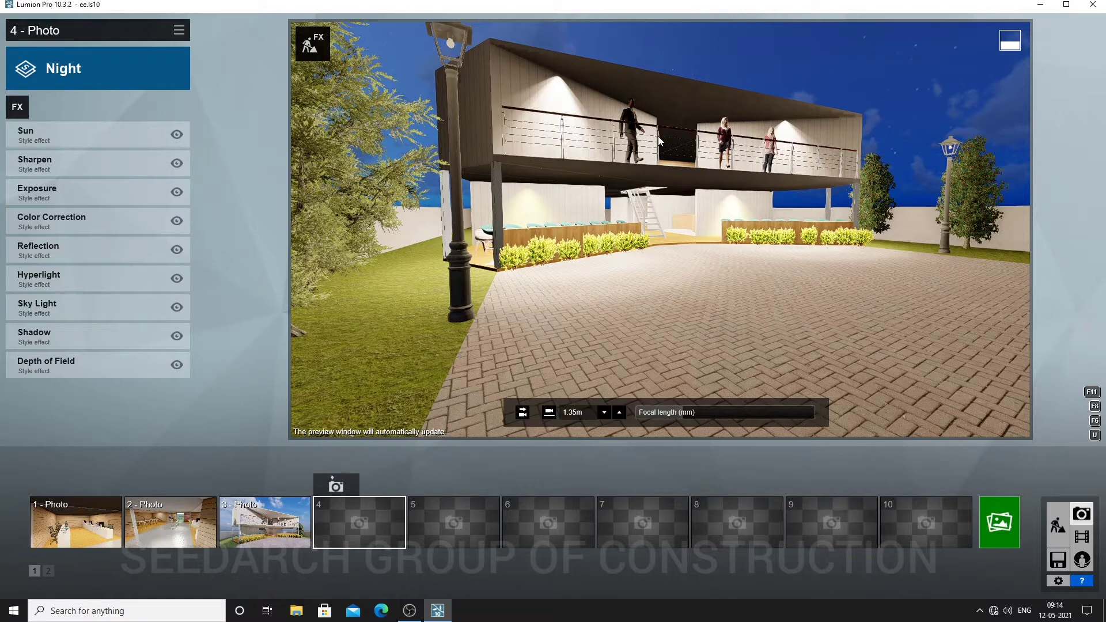
{"action": "right_click_drag", "start_coordinate": [658, 137], "coordinate": [642, 162]}
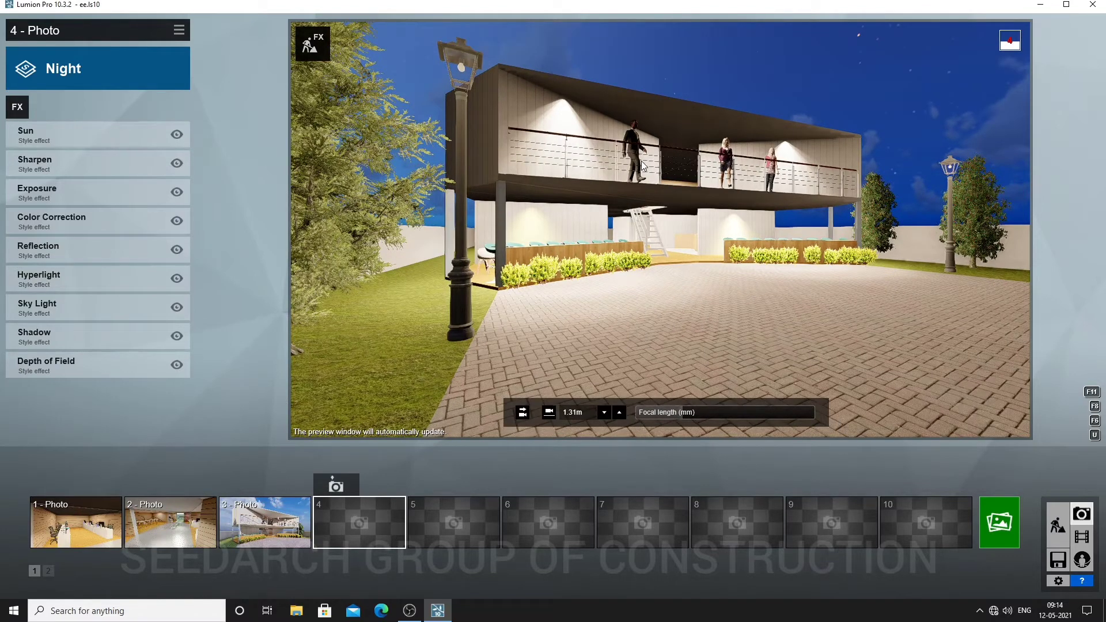
{"action": "right_click_drag", "start_coordinate": [643, 165], "coordinate": [659, 200]}
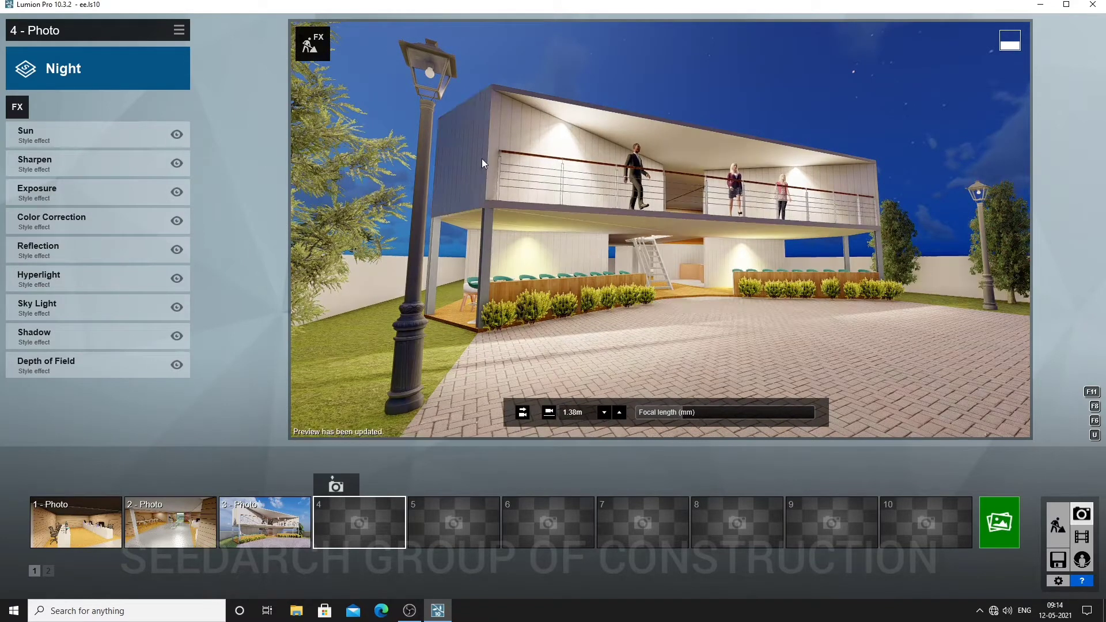
Step: Build with effects again and place a Lamp05 spotlight high on the left side wall of the upper container
{"action": "left_click", "coordinate": [313, 43]}
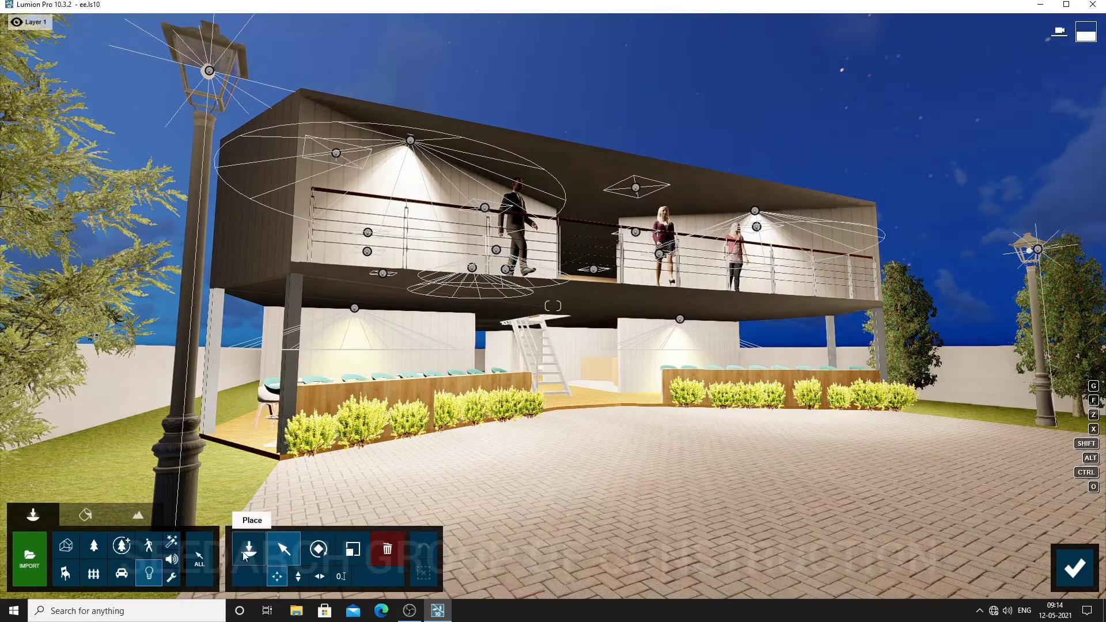
{"action": "left_click", "coordinate": [142, 581]}
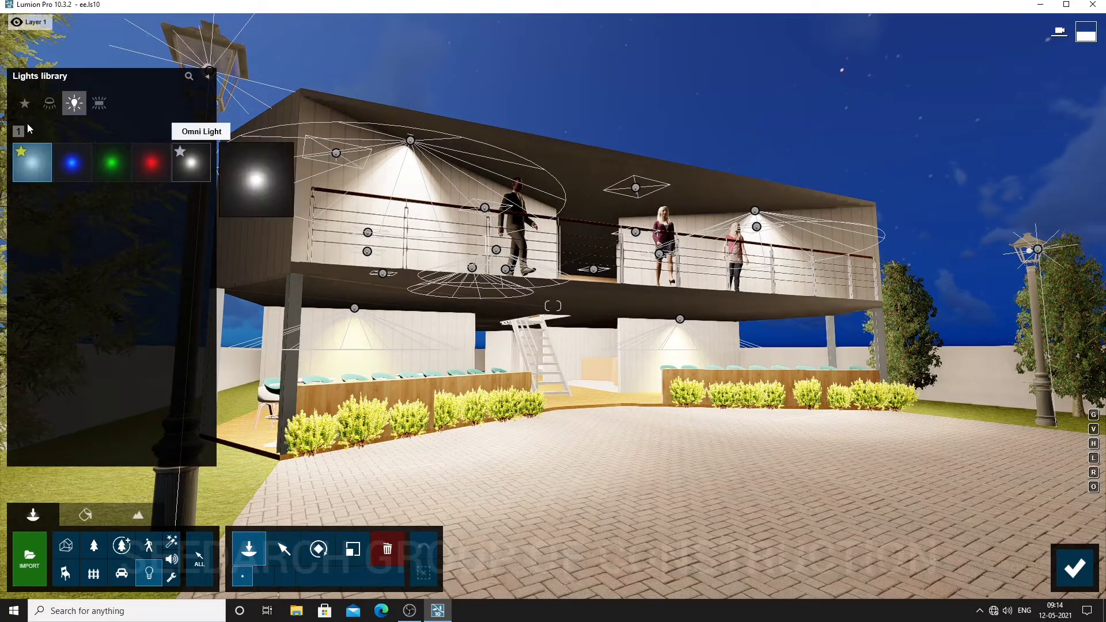
{"action": "left_click", "coordinate": [49, 103]}
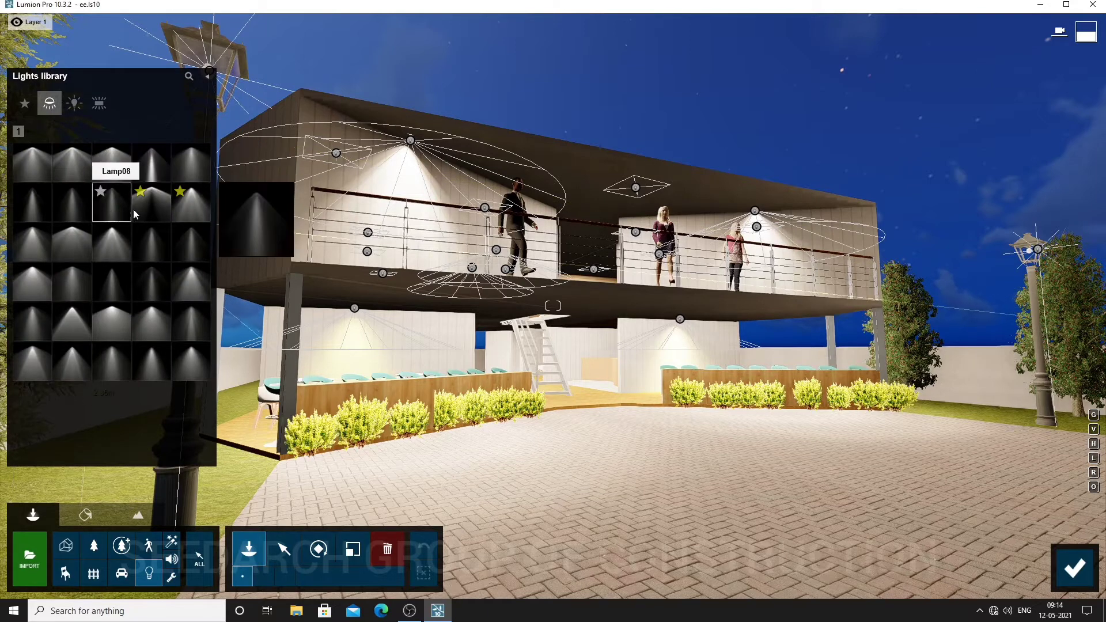
{"action": "left_click", "coordinate": [192, 165]}
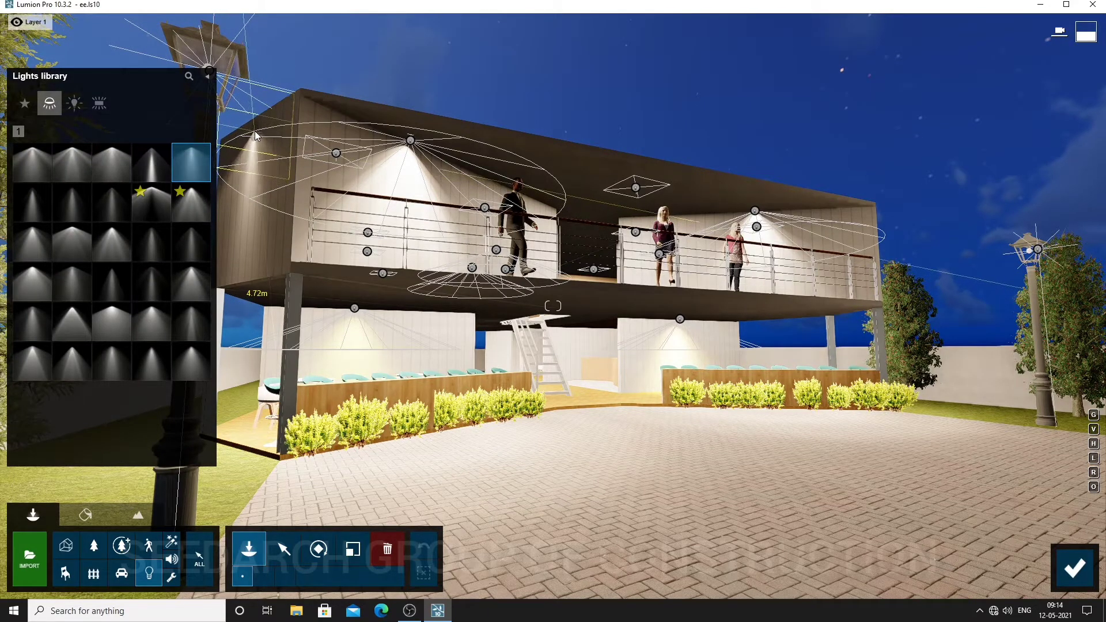
{"action": "left_click", "coordinate": [254, 139]}
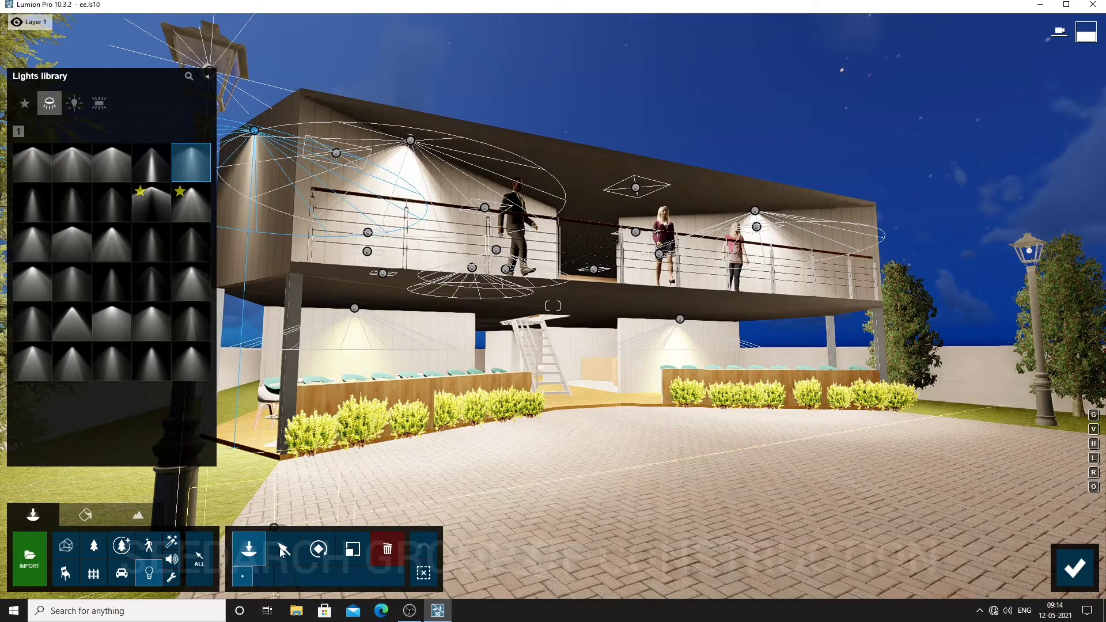
Step: Try violet on the side wall's Lamp05 spotlight, change its colour to yellow, and return to Photo mode
{"action": "left_click", "coordinate": [253, 132]}
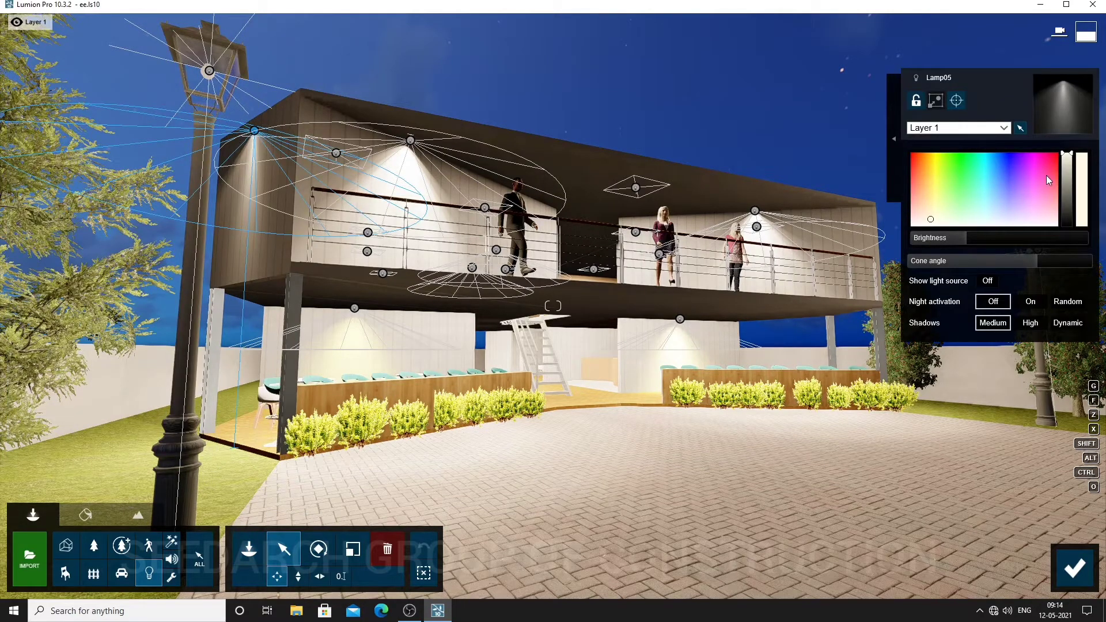
{"action": "left_click_drag", "start_coordinate": [931, 221], "coordinate": [1014, 178]}
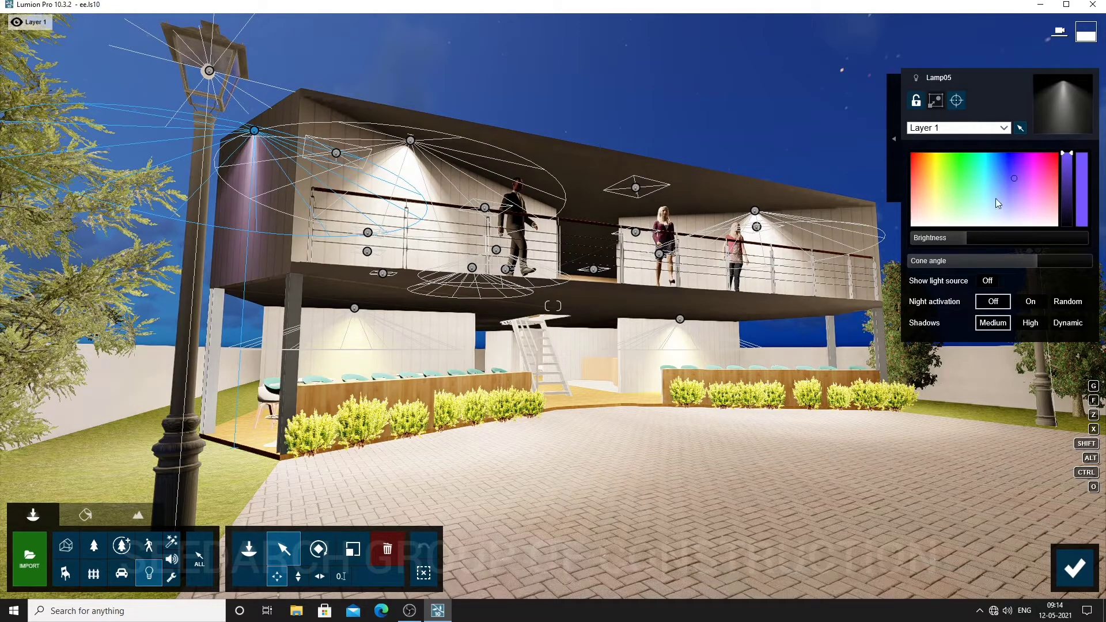
{"action": "mouse_move", "coordinate": [1014, 179]}
{"action": "left_mouse_down"}
{"action": "mouse_move", "coordinate": [1039, 174]}
{"action": "mouse_move", "coordinate": [935, 165]}
{"action": "left_mouse_up"}
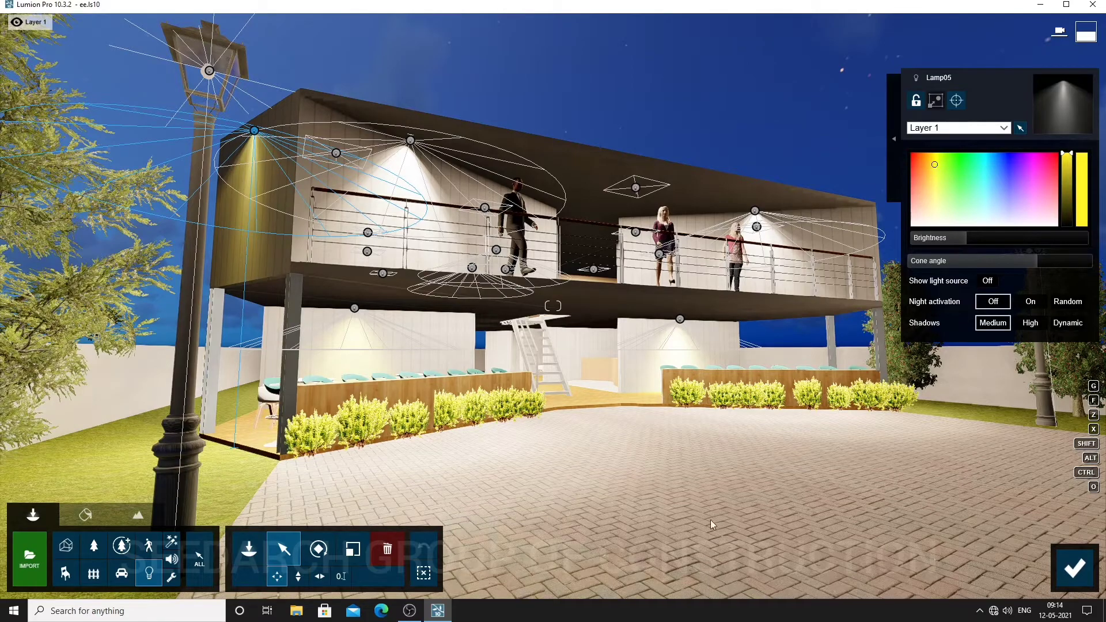
{"action": "left_click", "coordinate": [1071, 569]}
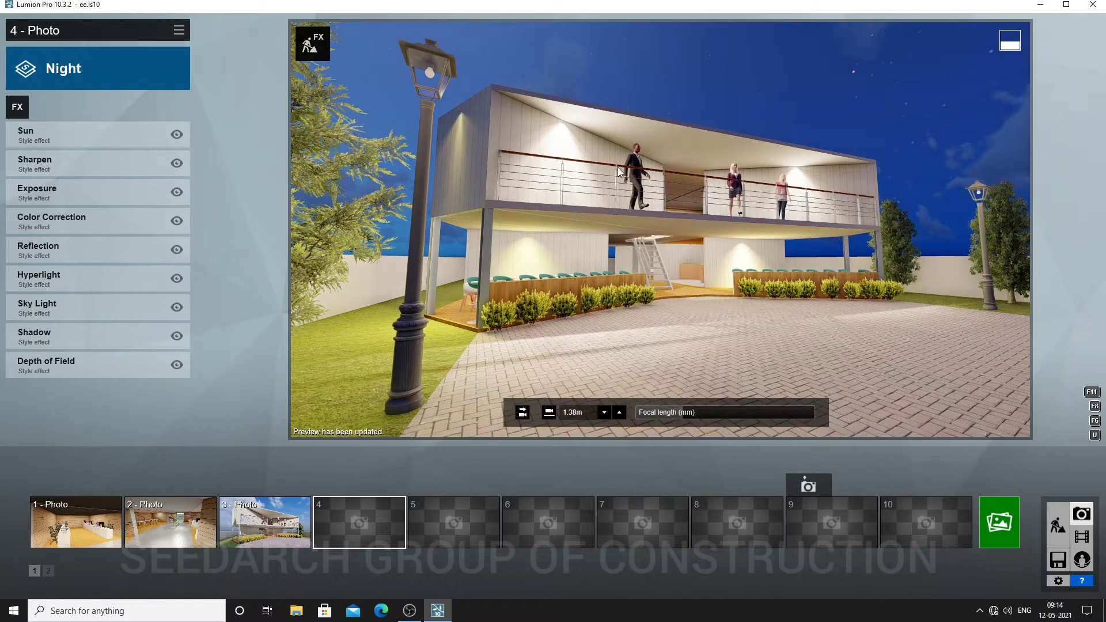
Step: Store the framed night view of the building in photo slot 4
{"action": "mouse_move", "coordinate": [348, 527]}
{"action": "left_click", "coordinate": [337, 488]}
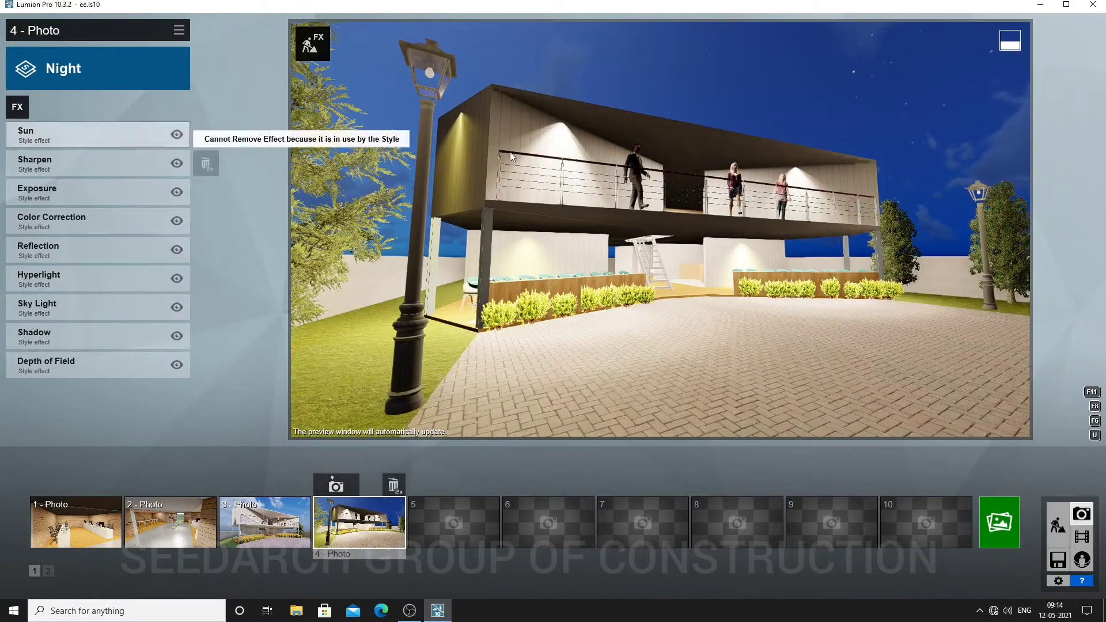
{"action": "mouse_move", "coordinate": [541, 260]}
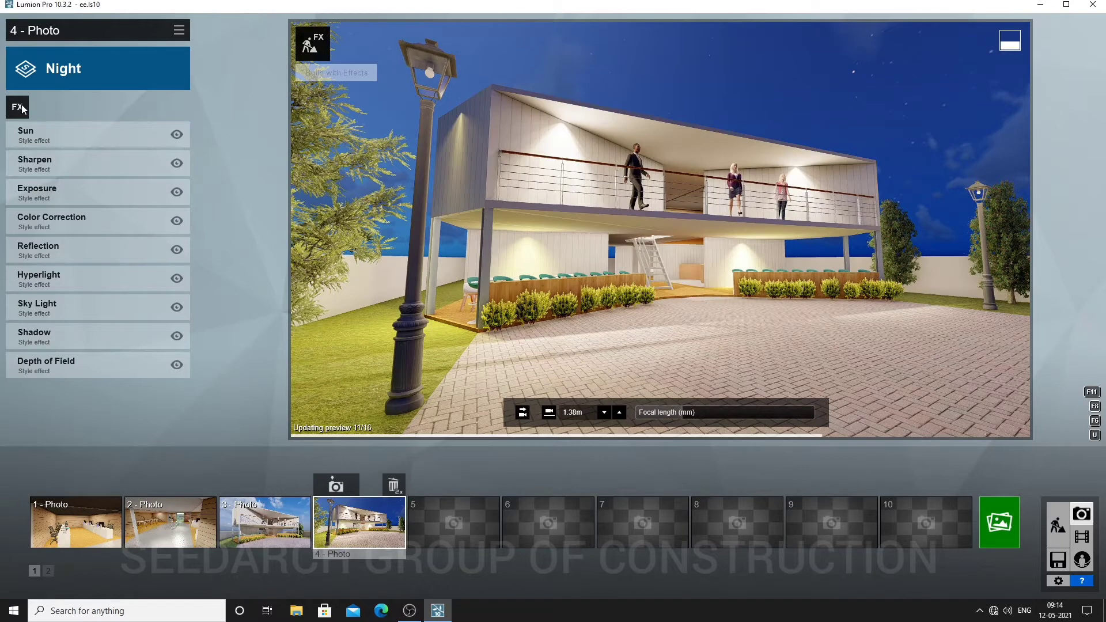
Step: Lower the exposure in photo 4's Exposure effect to darken the night image
{"action": "left_click", "coordinate": [85, 203]}
{"action": "left_click_drag", "start_coordinate": [75, 155], "coordinate": [106, 157]}
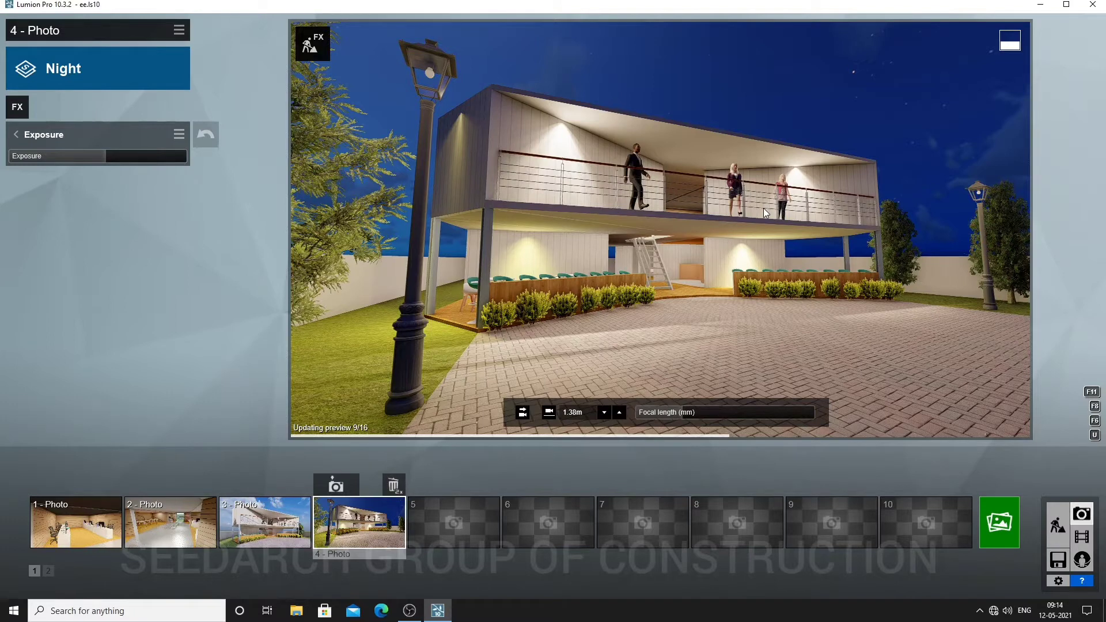
{"action": "left_click", "coordinate": [94, 155]}
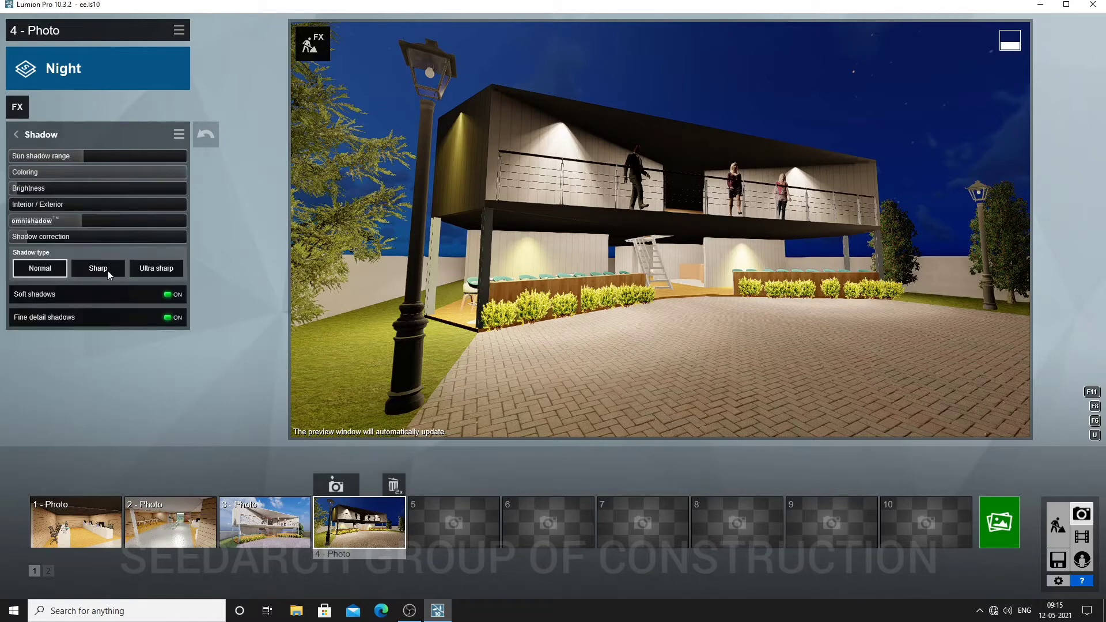
Step: Switch photo 4's Shadow effect to the Sharp shadow type and raise its Coloring to nearly the maximum
{"action": "left_click", "coordinate": [96, 269]}
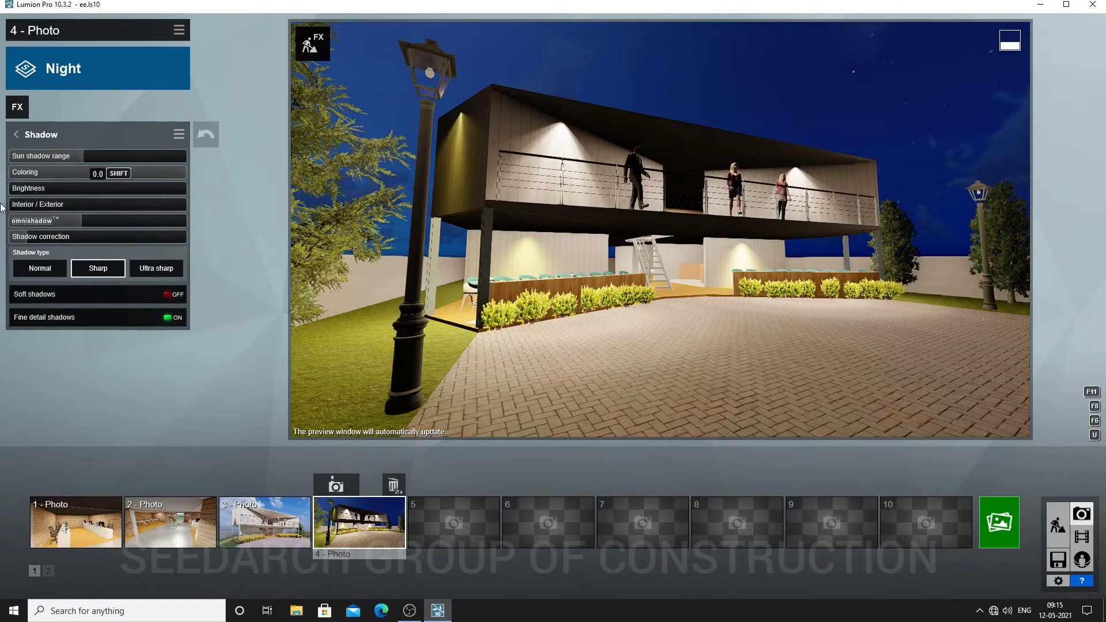
{"action": "left_click", "coordinate": [141, 172]}
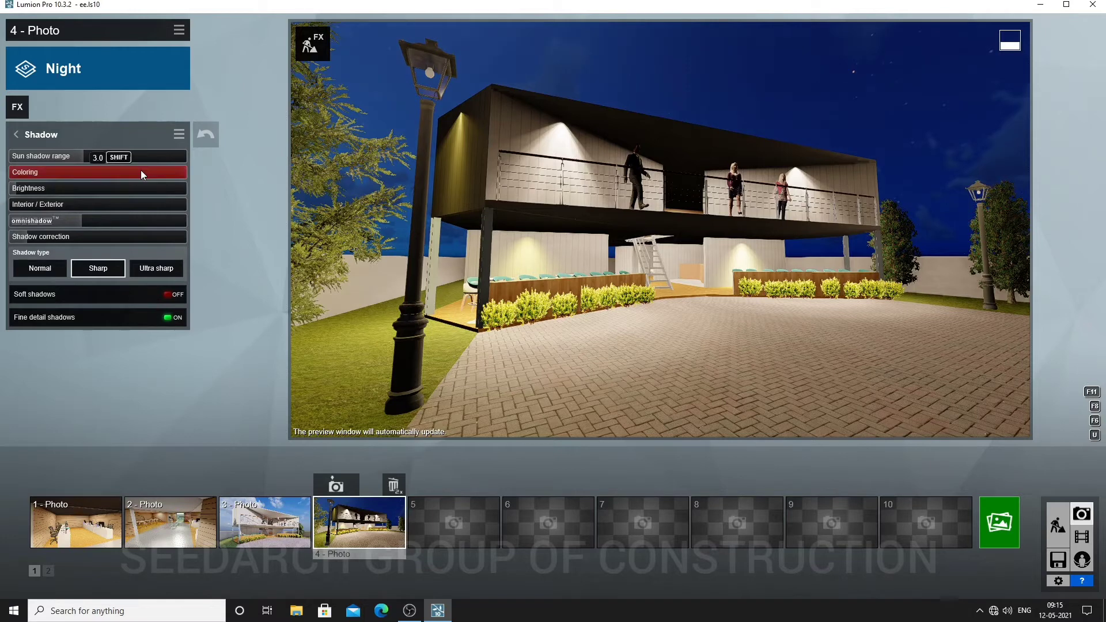
{"action": "left_click_drag", "start_coordinate": [111, 173], "coordinate": [176, 172]}
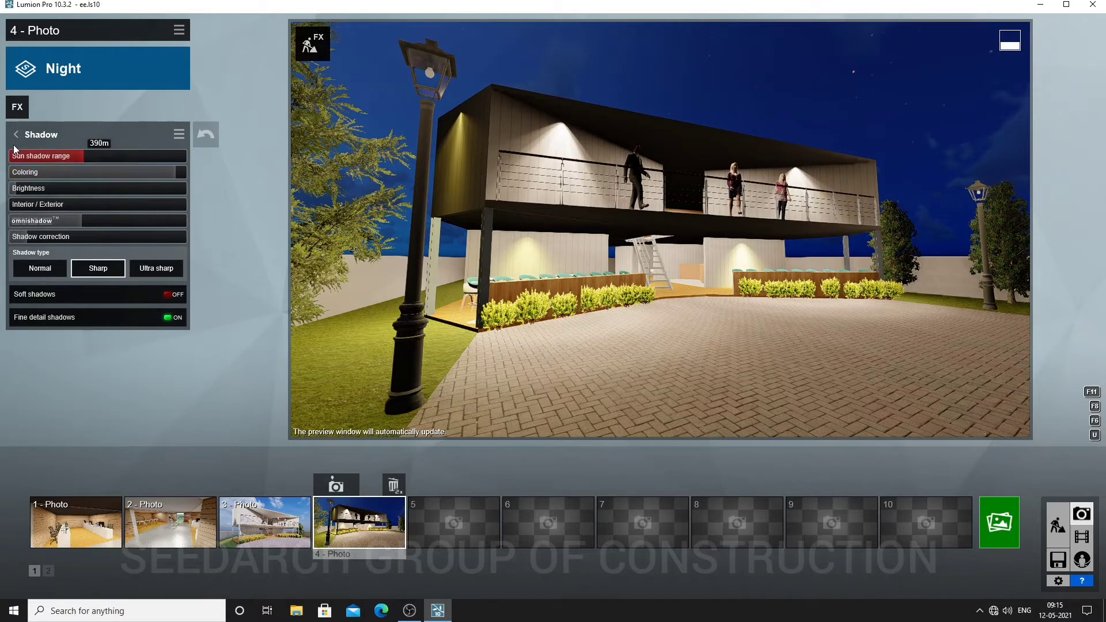
{"action": "left_click", "coordinate": [16, 135]}
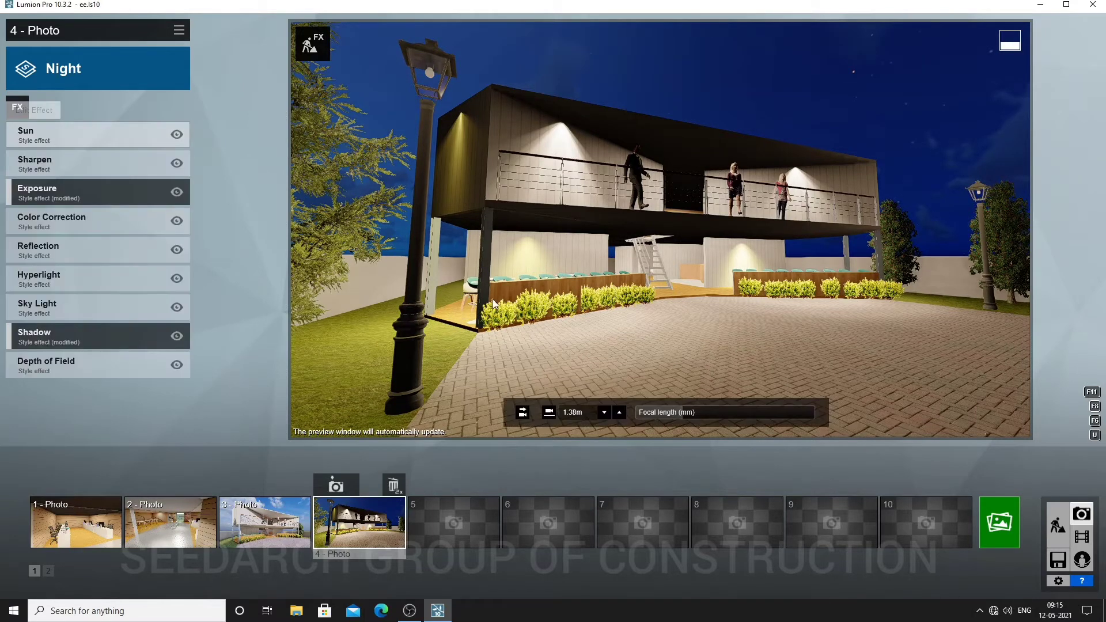
Step: Set the Reflection effect's preview quality to Normal and store the camera view in photo 4 again
{"action": "left_click", "coordinate": [69, 254]}
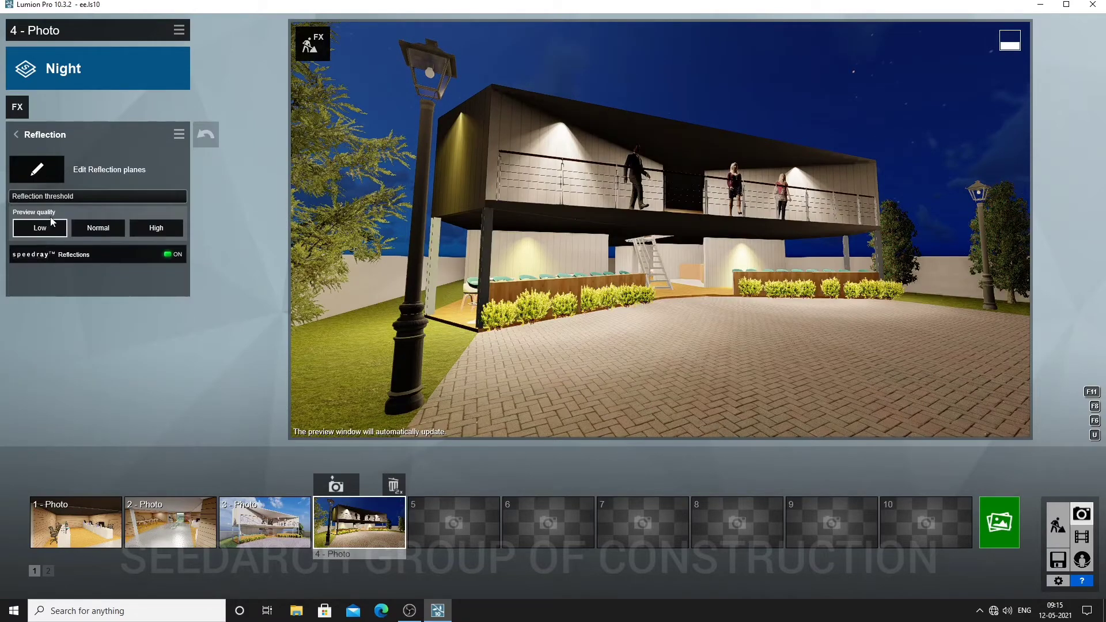
{"action": "left_click", "coordinate": [96, 229]}
{"action": "left_click", "coordinate": [16, 136]}
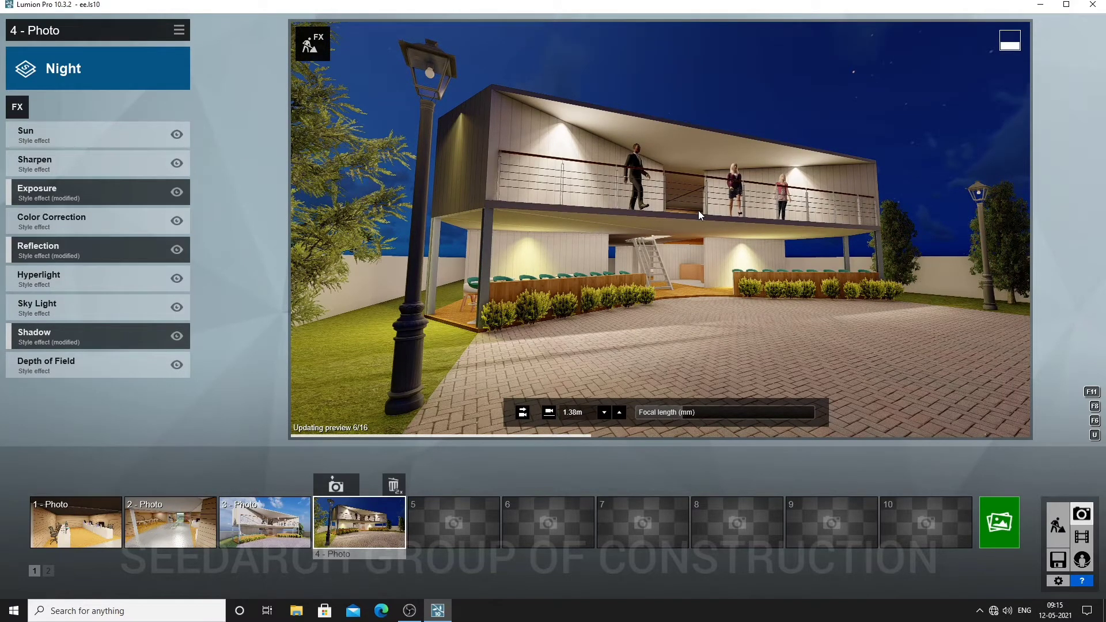
{"action": "left_click", "coordinate": [336, 487]}
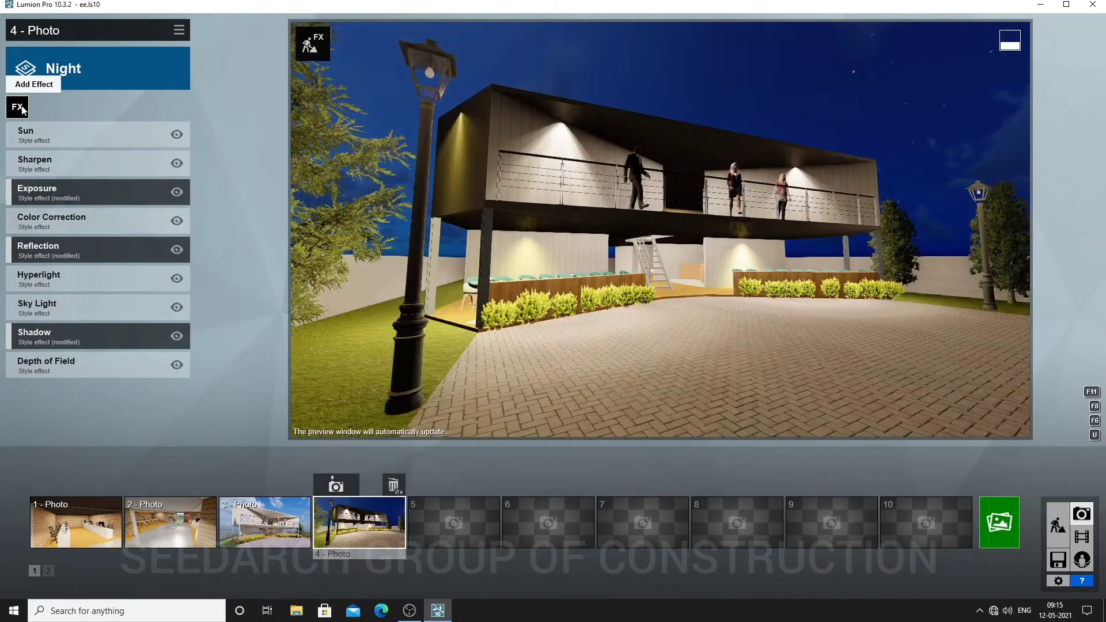
Step: Add the Photo Matching and 2-Point Perspective camera effects to photo 4
{"action": "left_click", "coordinate": [20, 107]}
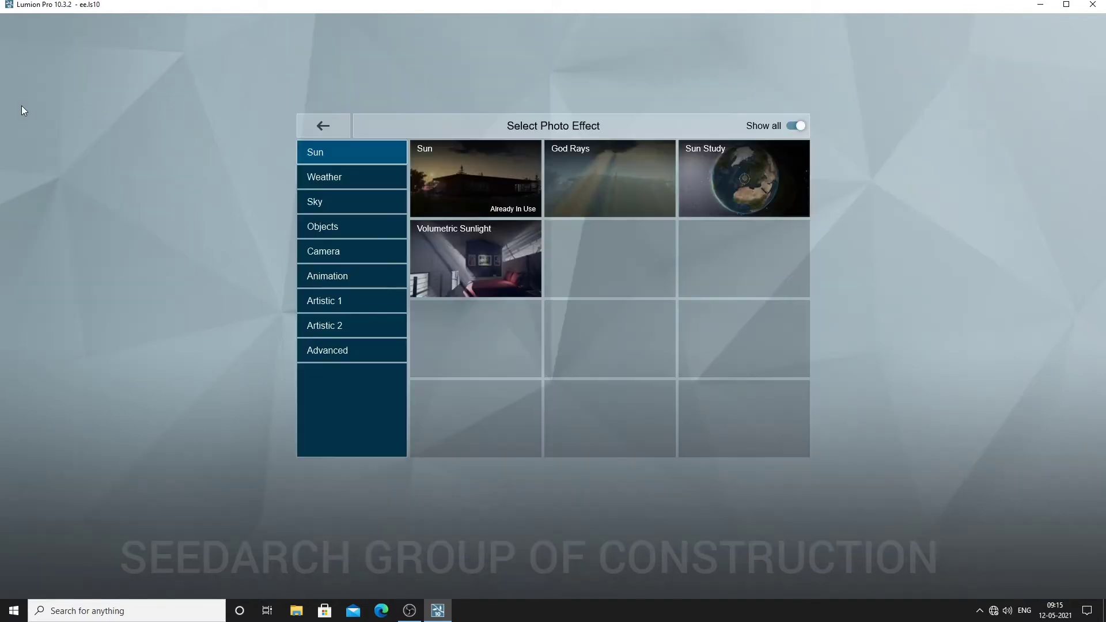
{"action": "left_click", "coordinate": [329, 207]}
{"action": "left_click", "coordinate": [347, 226]}
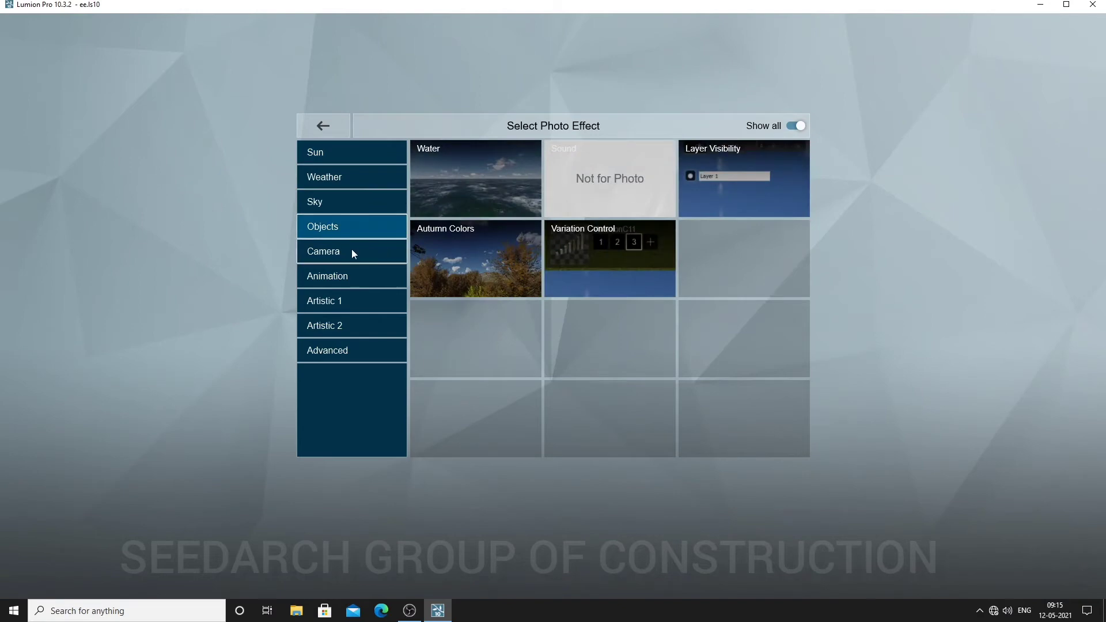
{"action": "left_click", "coordinate": [352, 251]}
{"action": "left_click", "coordinate": [355, 281]}
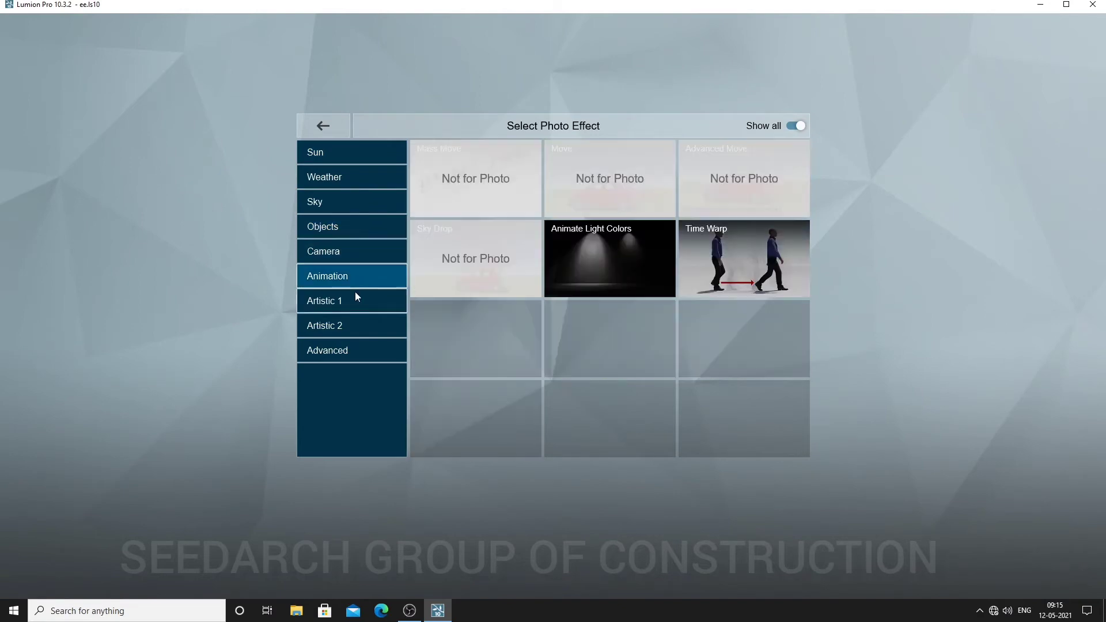
{"action": "left_click", "coordinate": [350, 251]}
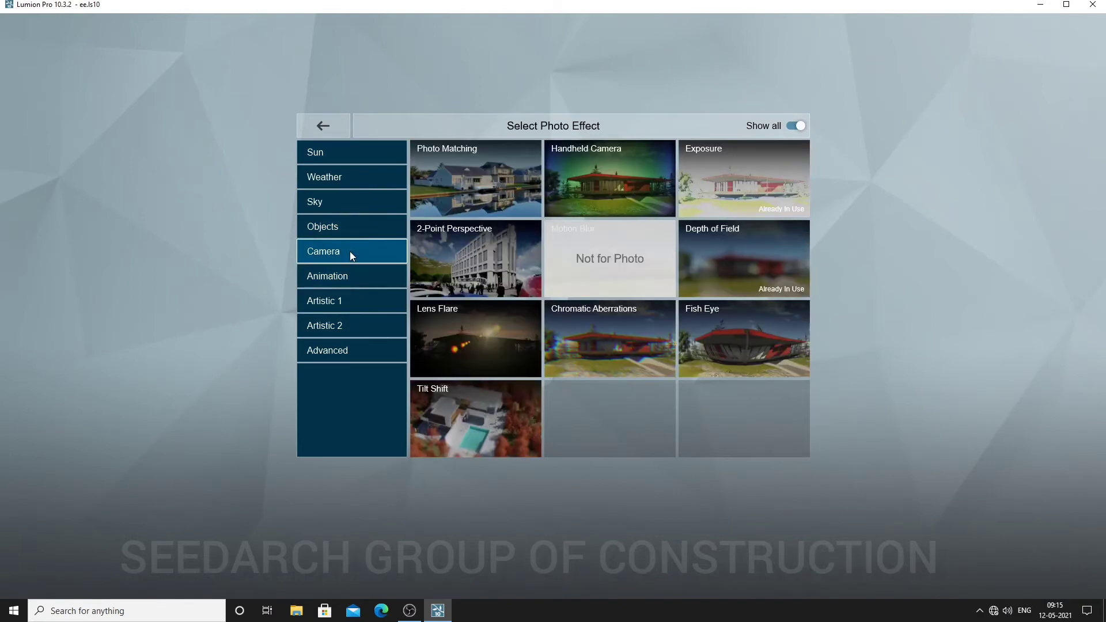
{"action": "left_click", "coordinate": [478, 175]}
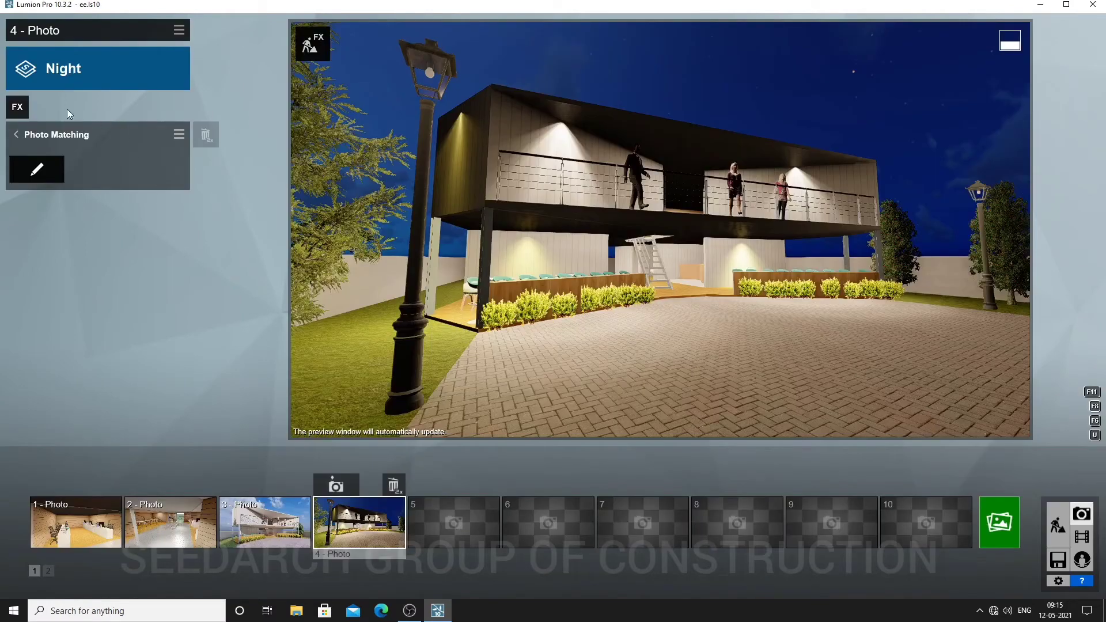
{"action": "left_click", "coordinate": [23, 137]}
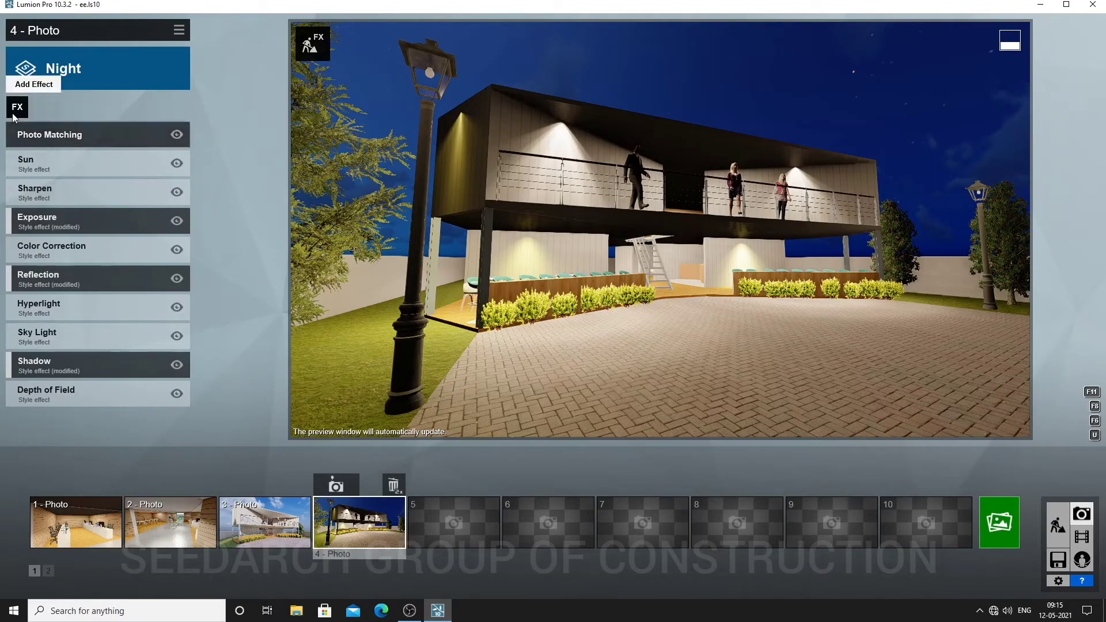
{"action": "left_click", "coordinate": [17, 106]}
{"action": "left_click", "coordinate": [483, 266]}
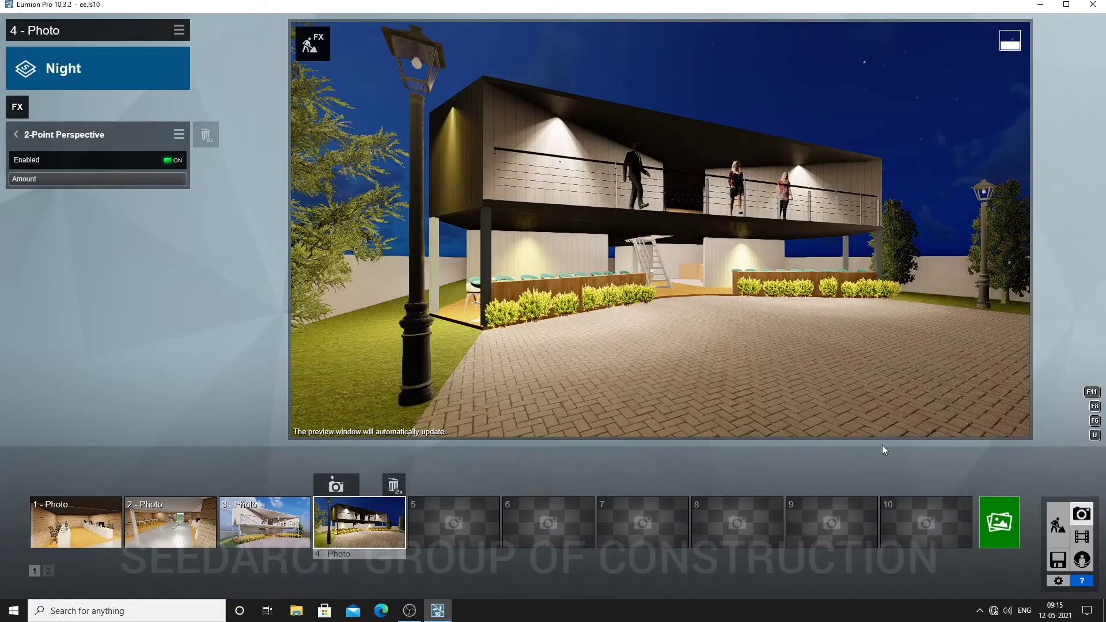
Step: Look through the Artistic, Advanced, Animation, Camera and Objects photo effects, and return to photo 4's effect list without adding any
{"action": "left_click", "coordinate": [17, 106]}
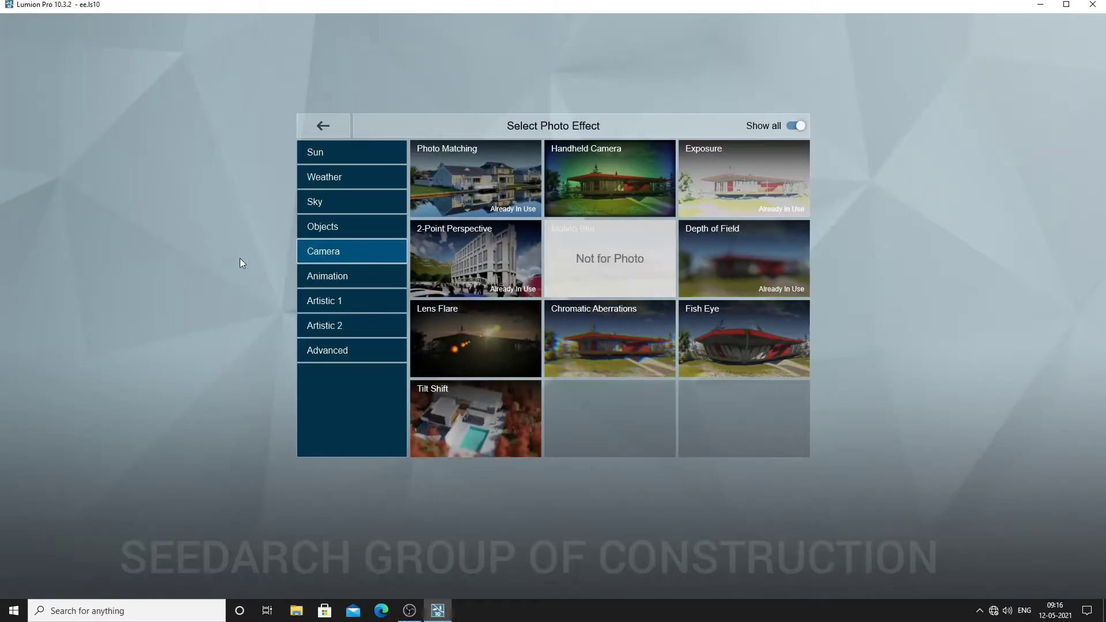
{"action": "left_click", "coordinate": [333, 357]}
{"action": "left_click", "coordinate": [350, 333]}
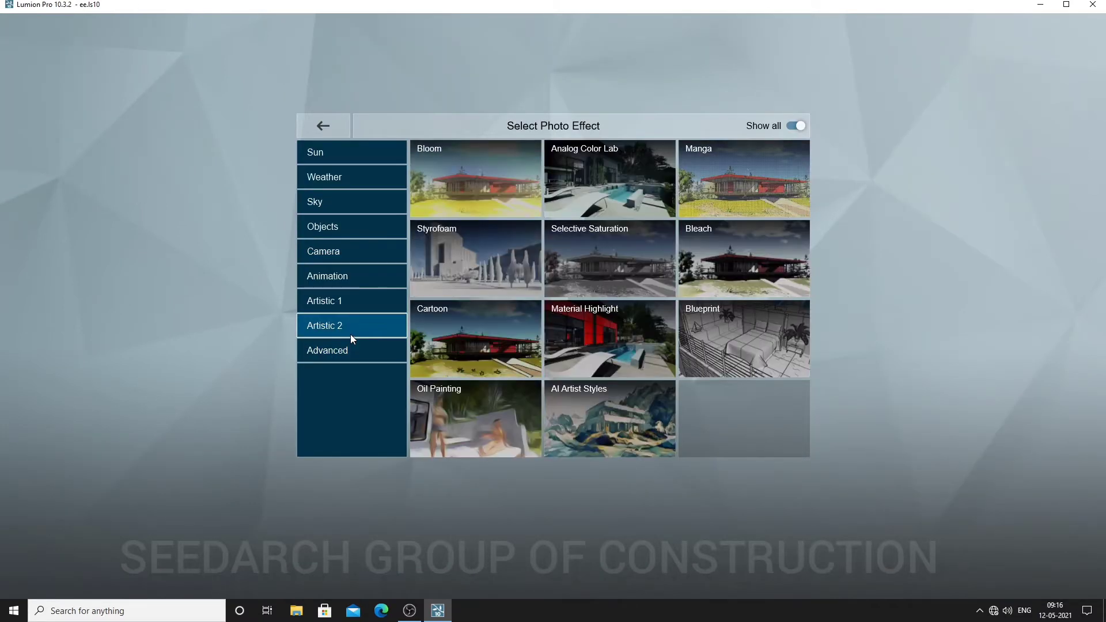
{"action": "left_click", "coordinate": [353, 353]}
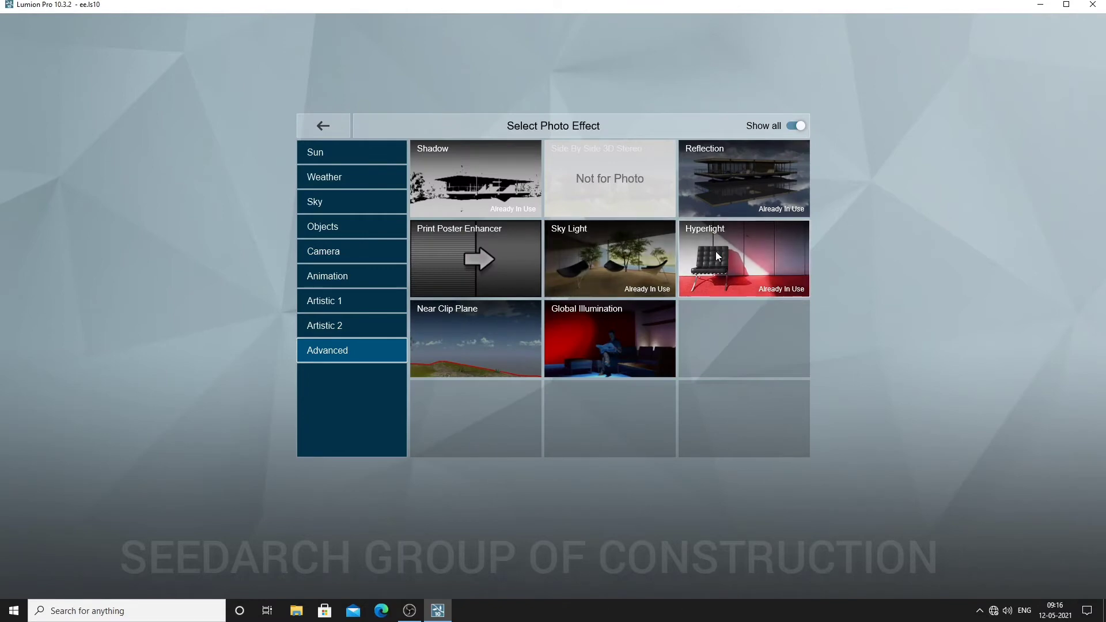
{"action": "left_click", "coordinate": [344, 318]}
{"action": "left_click", "coordinate": [349, 307]}
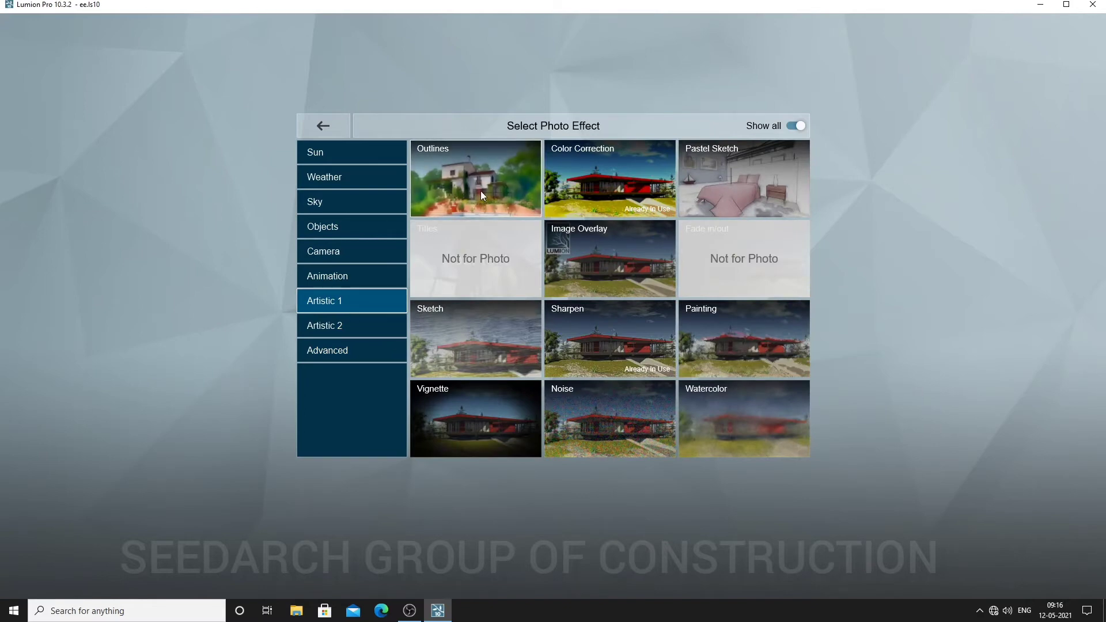
{"action": "left_click", "coordinate": [352, 277]}
{"action": "left_click", "coordinate": [357, 251]}
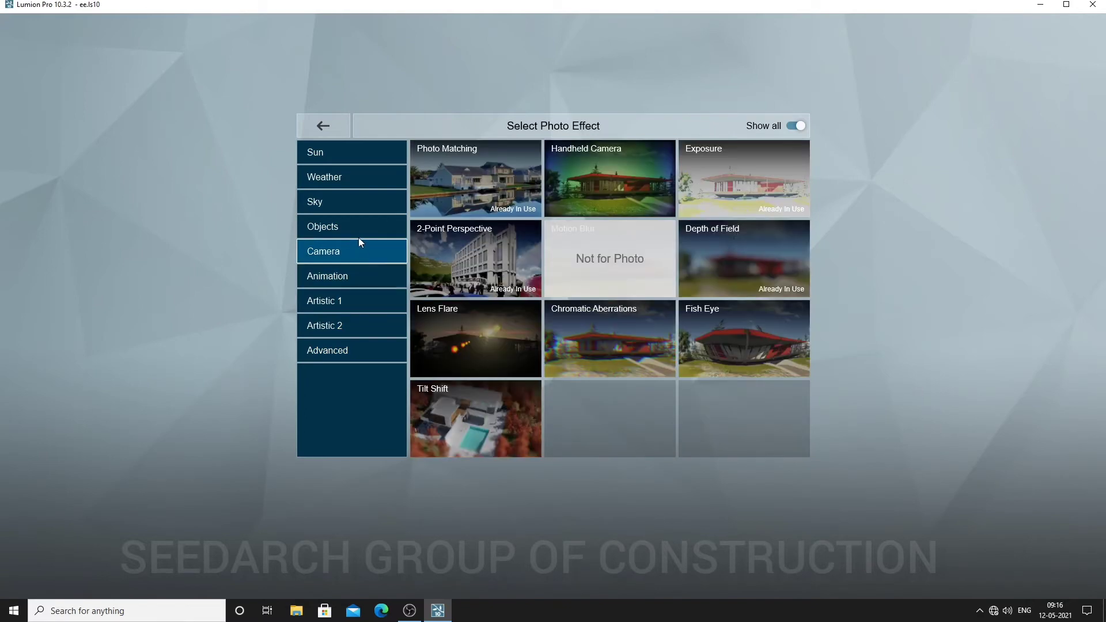
{"action": "left_click", "coordinate": [358, 236]}
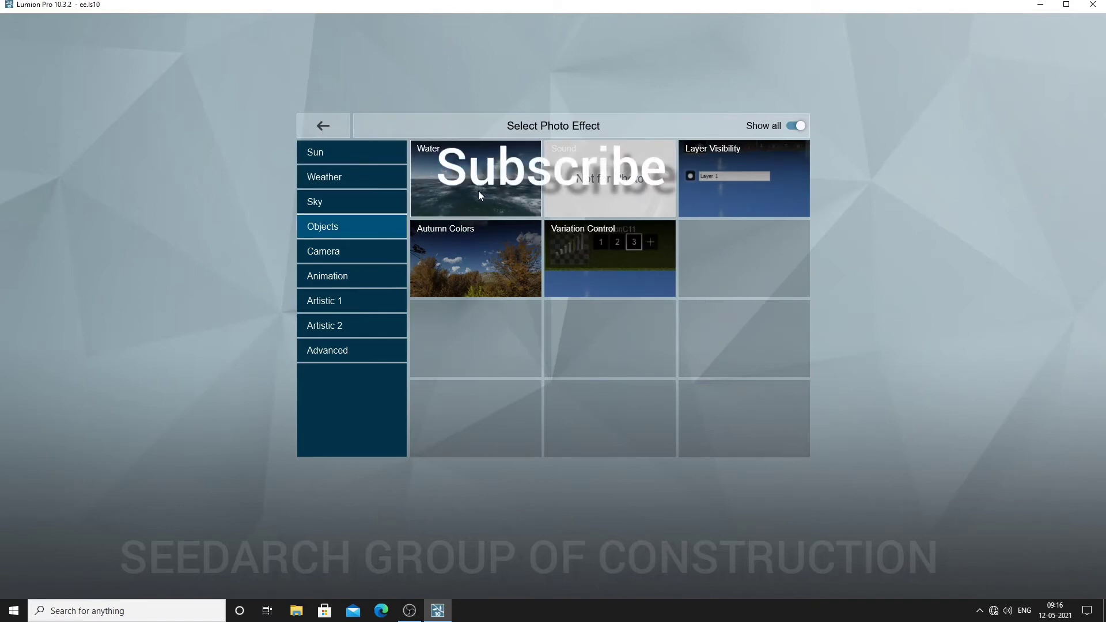
{"action": "left_click", "coordinate": [324, 126]}
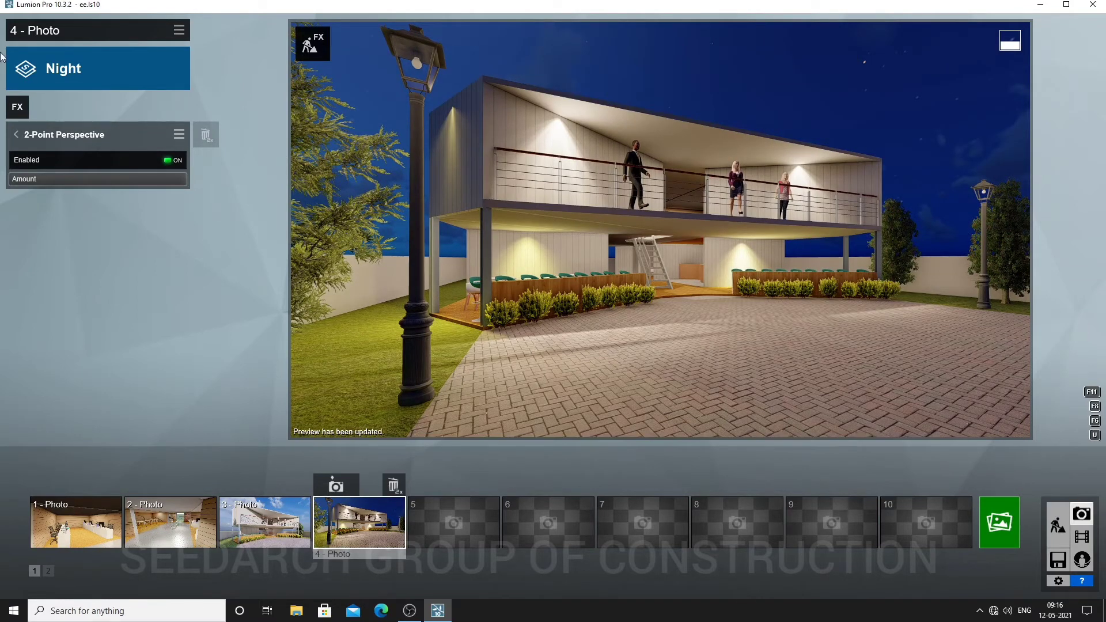
{"action": "left_click", "coordinate": [16, 134]}
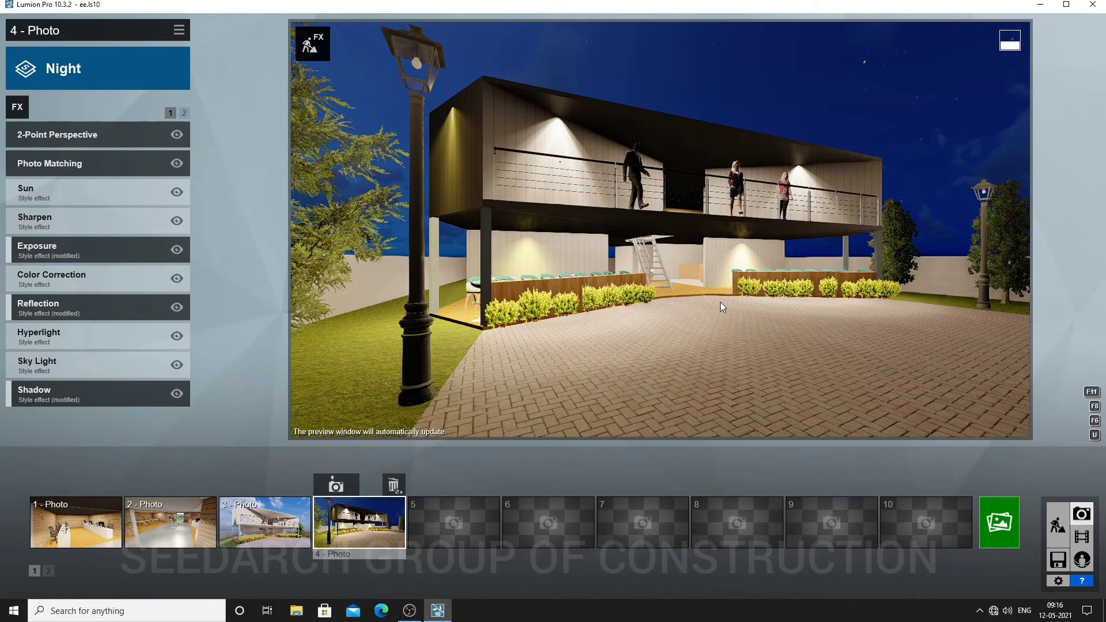
Step: Try rendering photo 4 at Email size (1280x720) as a JPG named sdd on the Desktop, and cancel the render
{"action": "left_click", "coordinate": [1000, 523]}
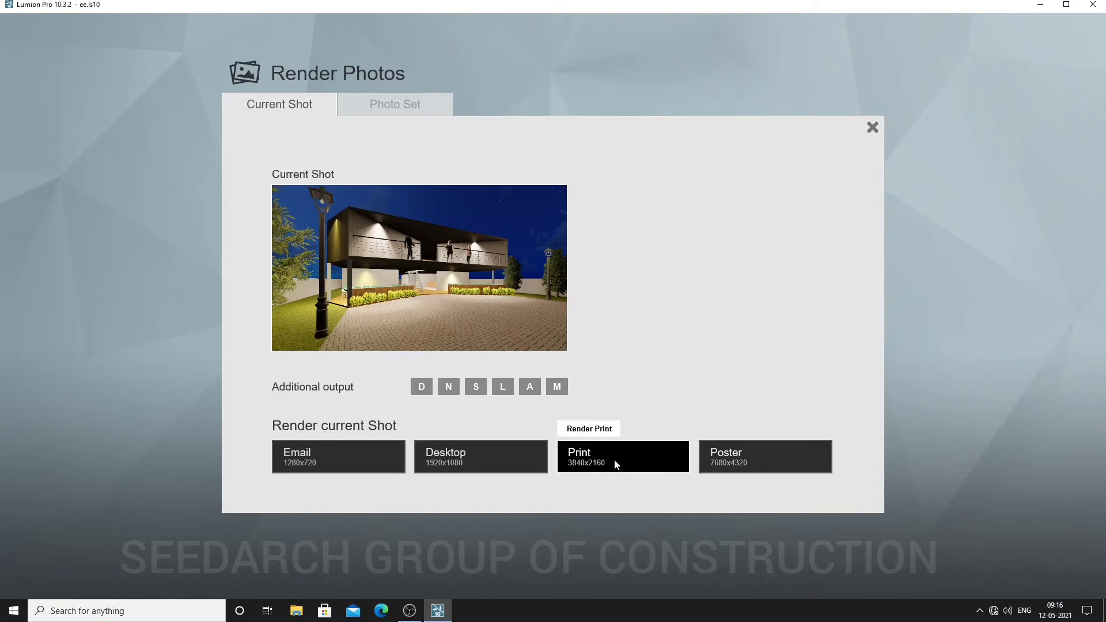
{"action": "left_click", "coordinate": [383, 459]}
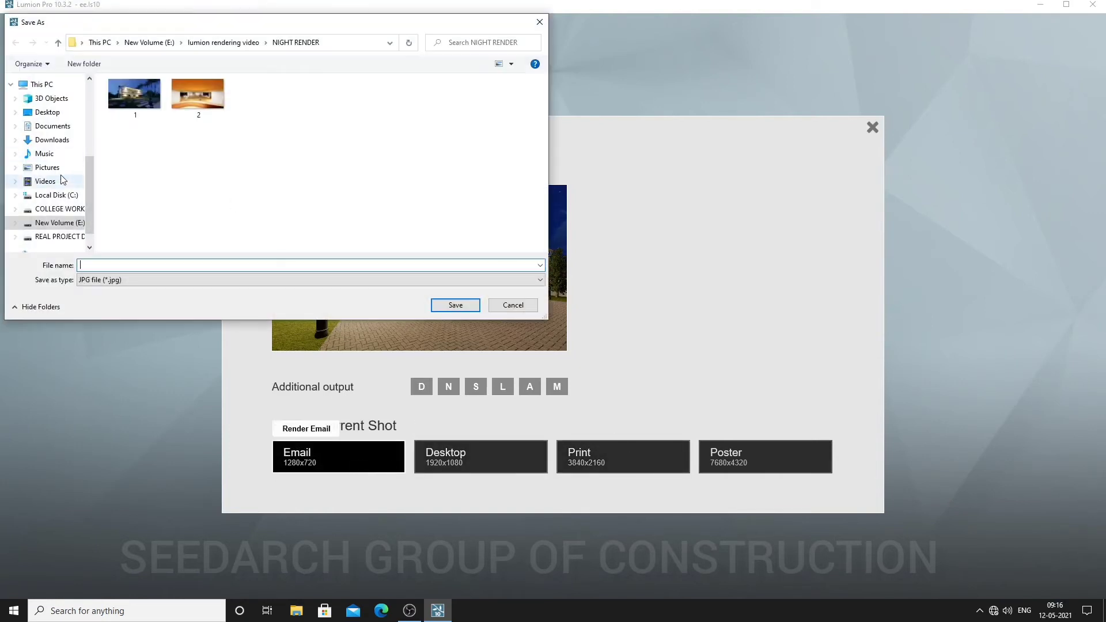
{"action": "left_click", "coordinate": [47, 111]}
{"action": "left_click", "coordinate": [277, 267]}
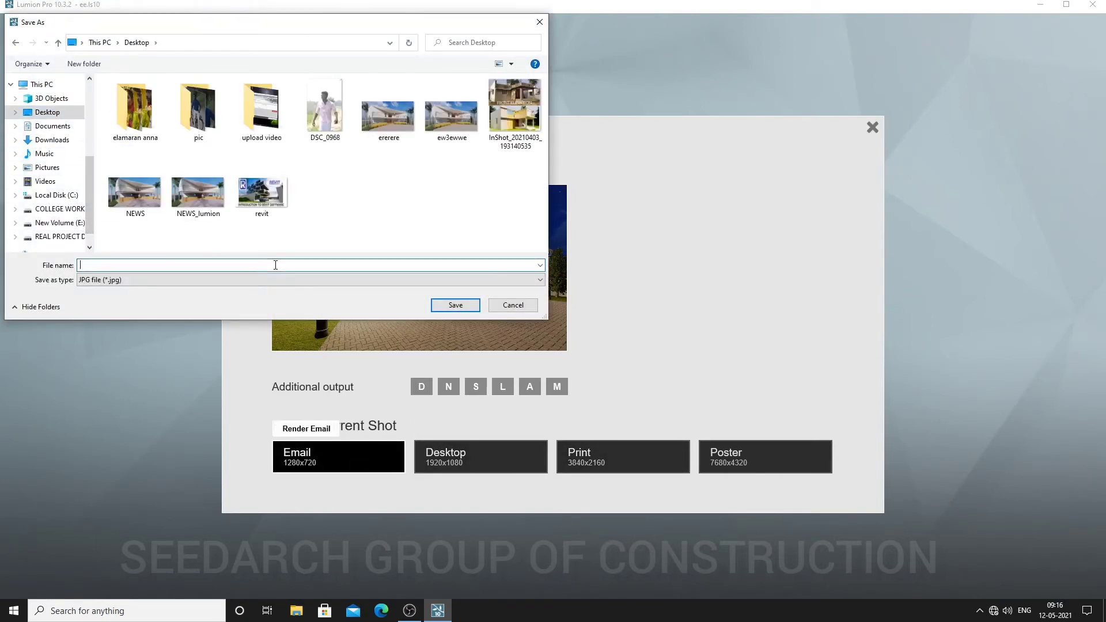
{"action": "type", "text": "sdd"}
{"action": "left_click", "coordinate": [473, 308]}
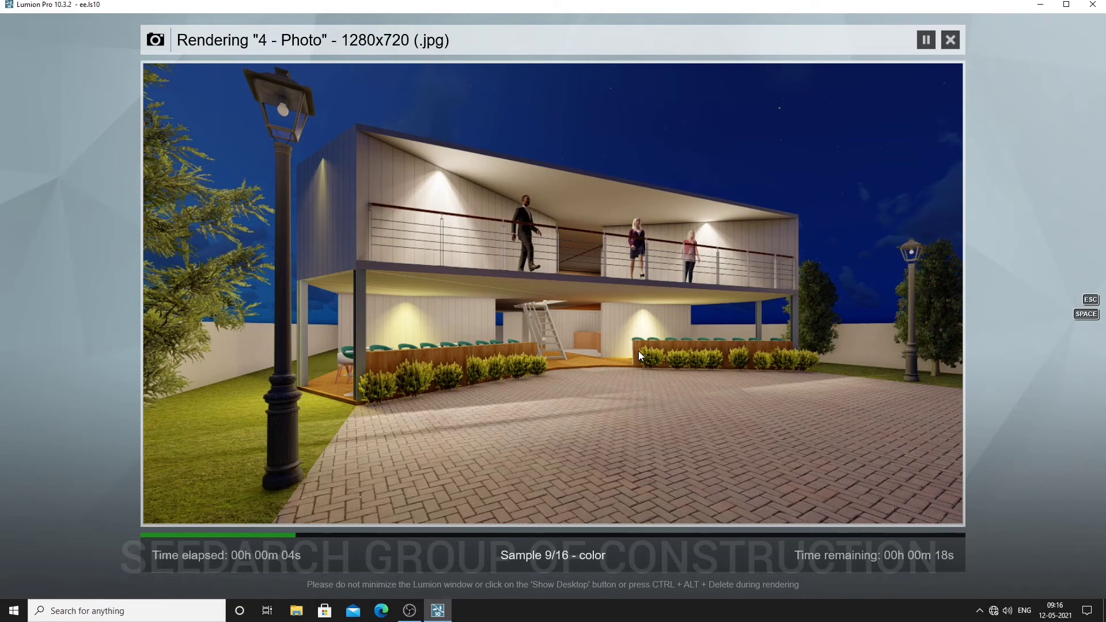
{"action": "key", "text": "Escape"}
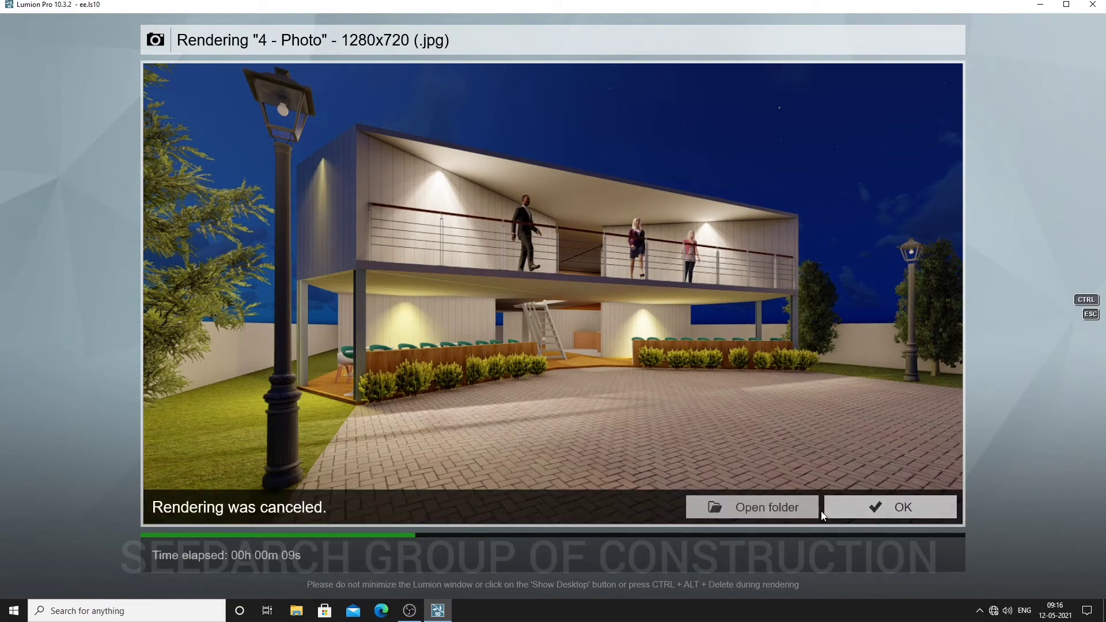
{"action": "left_click", "coordinate": [825, 511]}
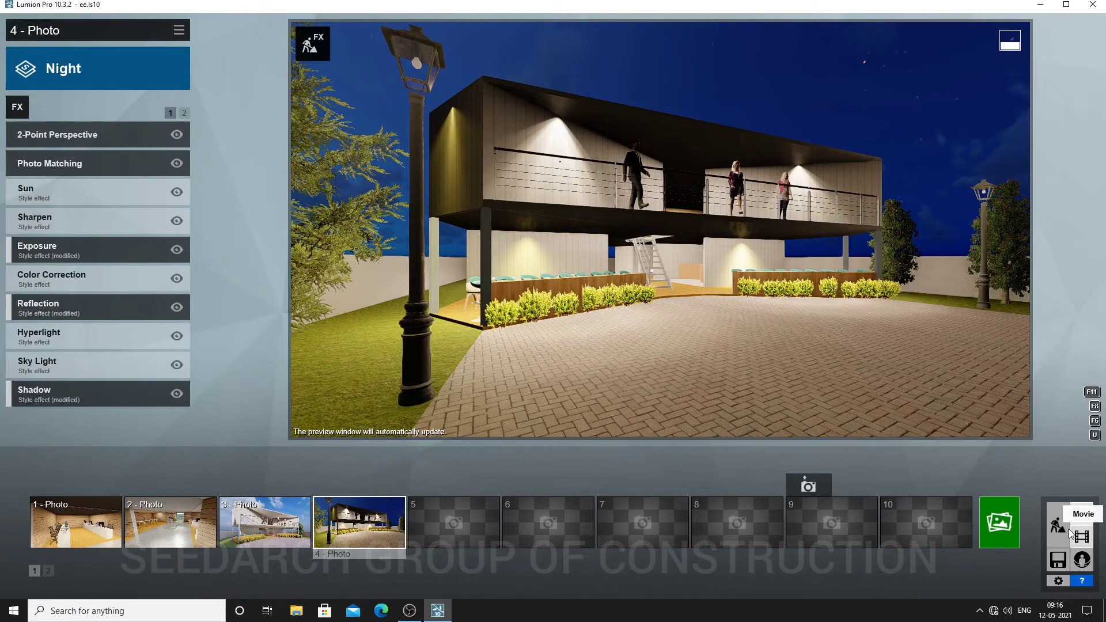
Step: Return to Build mode
{"action": "left_click", "coordinate": [1059, 527]}
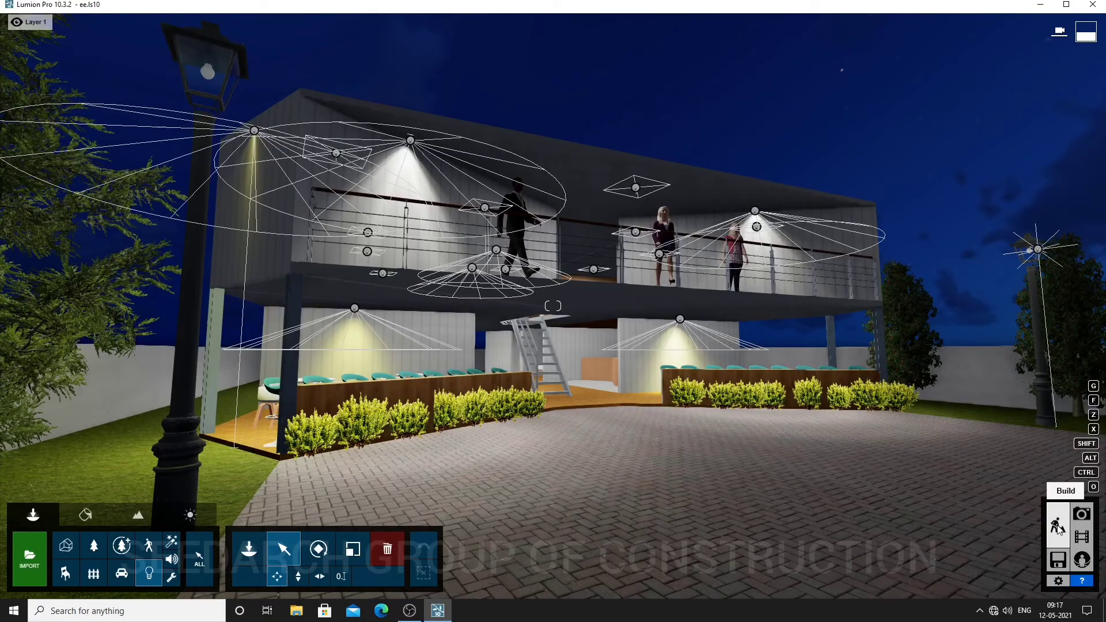